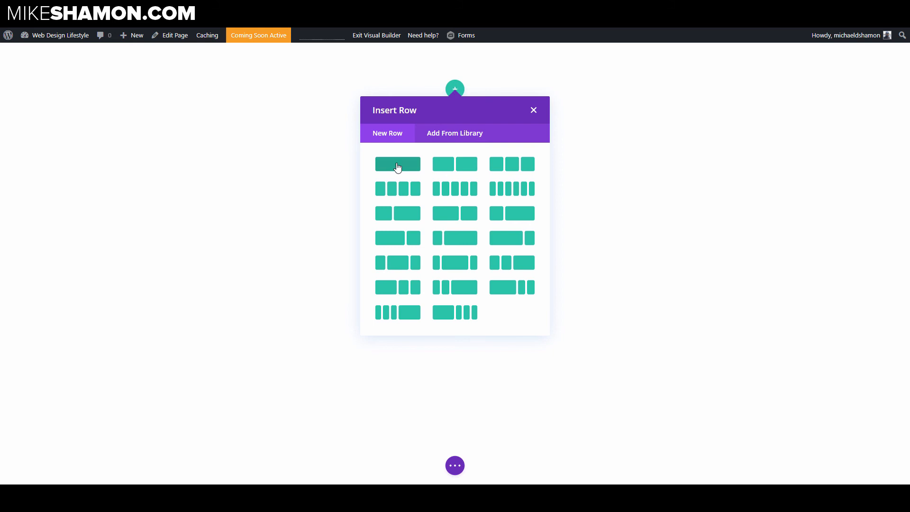
# Step: Insert a one-column row and add a Text module to it
pyautogui.click(397, 166)
pyautogui.write('text')
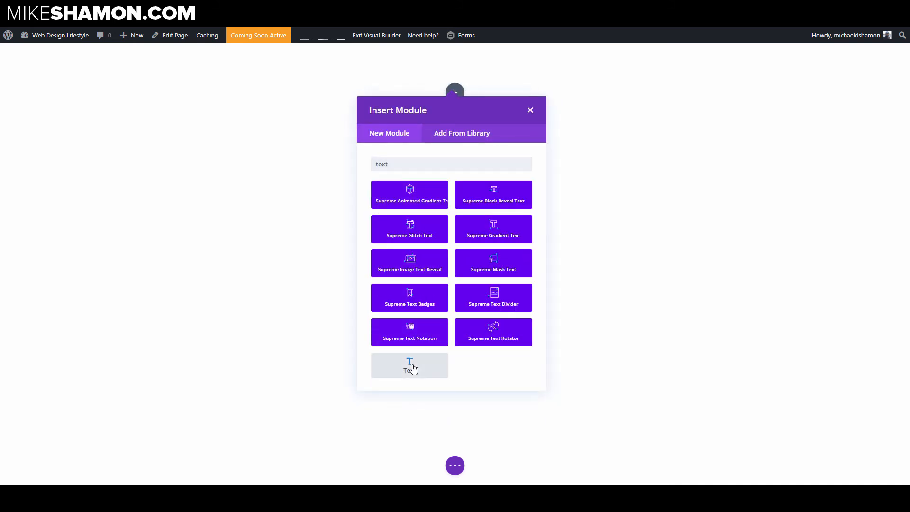
pyautogui.click(408, 365)
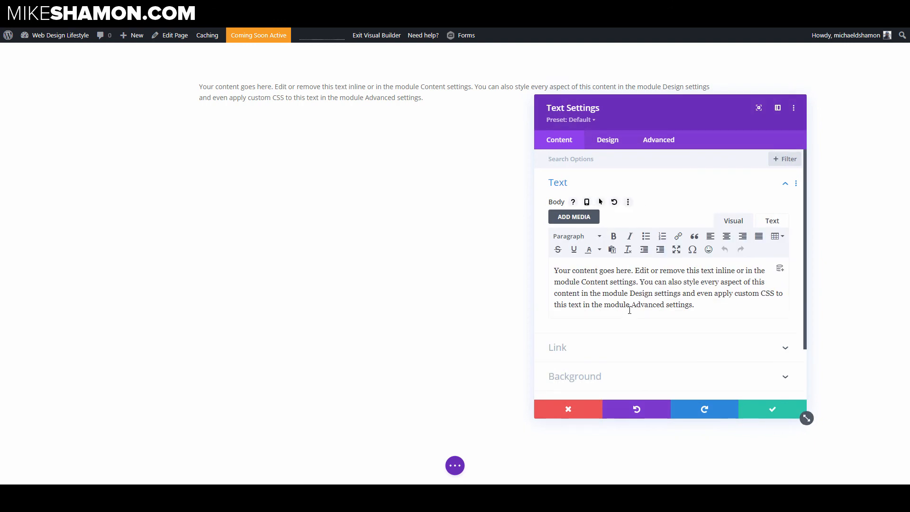
# Step: Replace the text module's body with the pasted headline "Finally! The 7 Proven Steps to Building a 6 Figure Online Business From Scratch..."
pyautogui.click(772, 221)
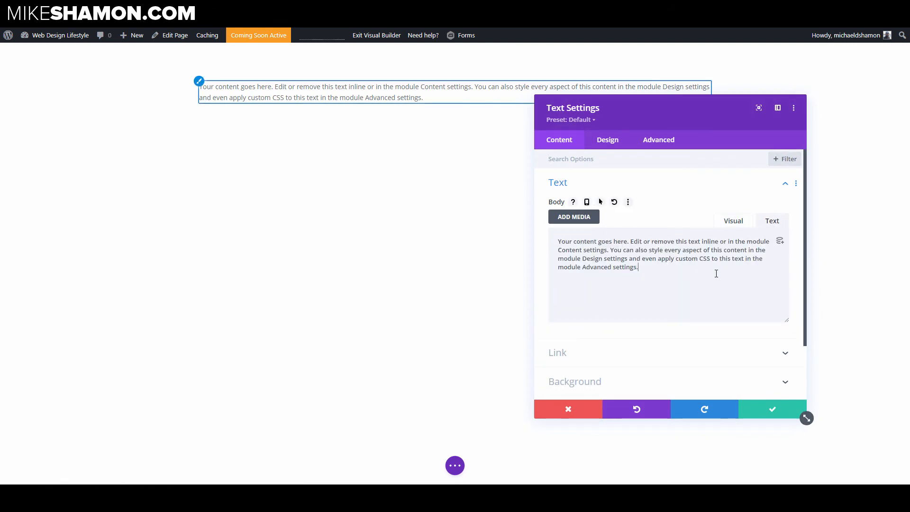
pyautogui.hotkey('ctrl', 'a')
pyautogui.write('Finally! The 7 Proven Steps to Building a 6 Figure Online Business From Scratch...')
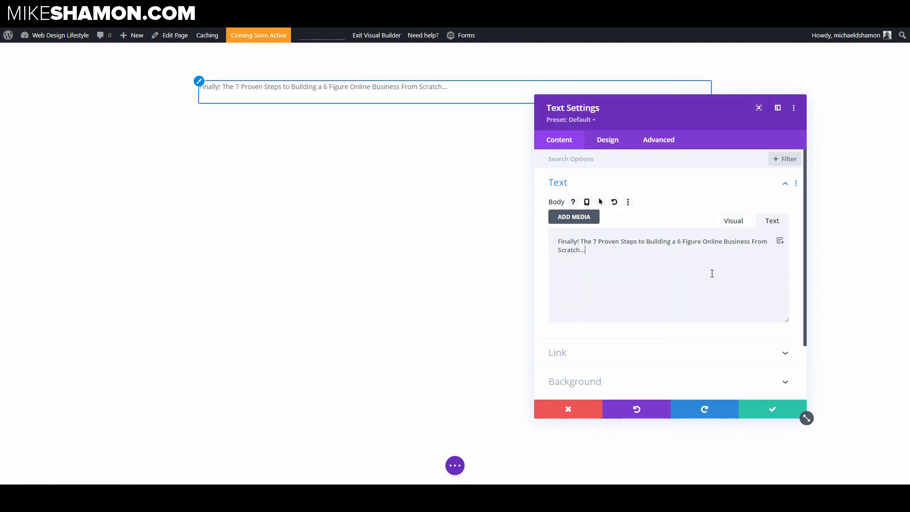
# Step: Set the text module's font weight to Ultra Bold in its design settings
pyautogui.click(601, 185)
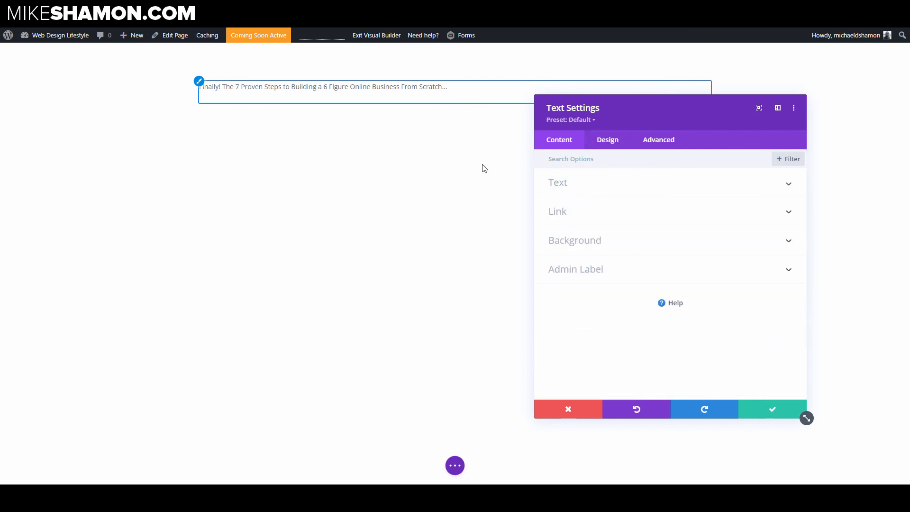
pyautogui.click(610, 143)
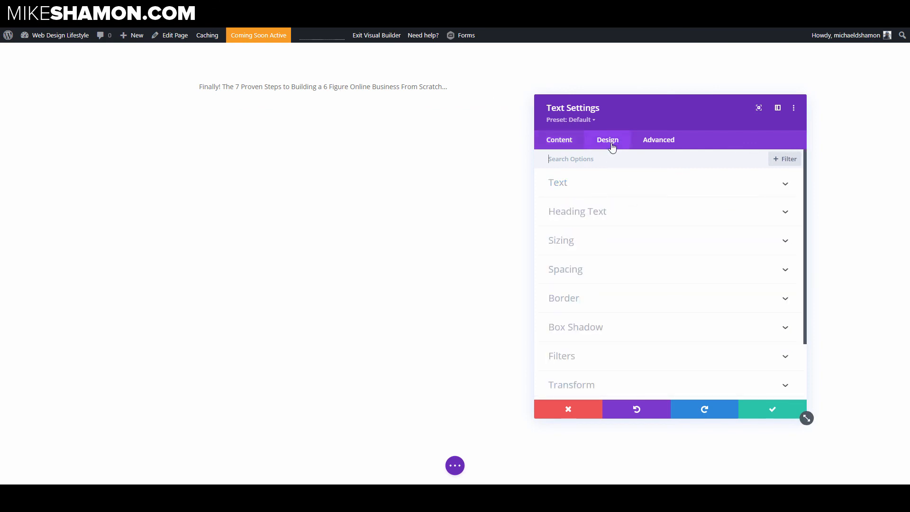
pyautogui.click(599, 186)
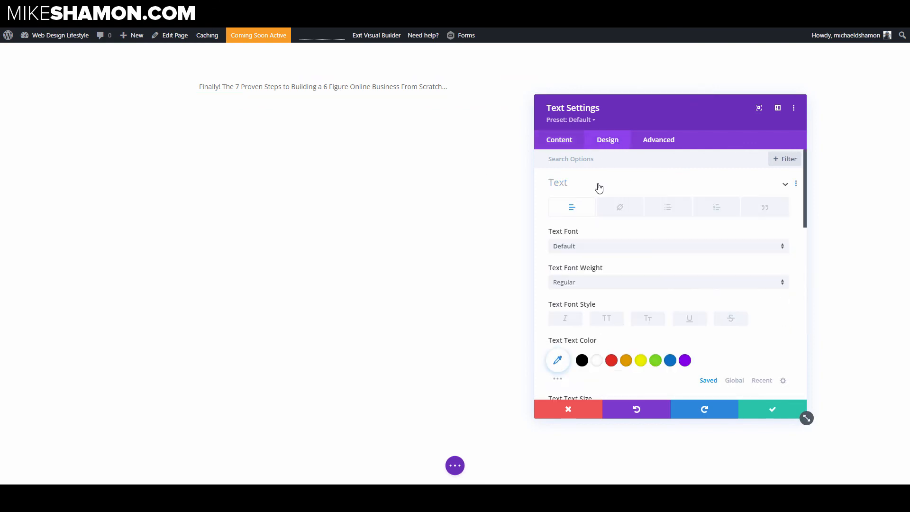
pyautogui.click(591, 286)
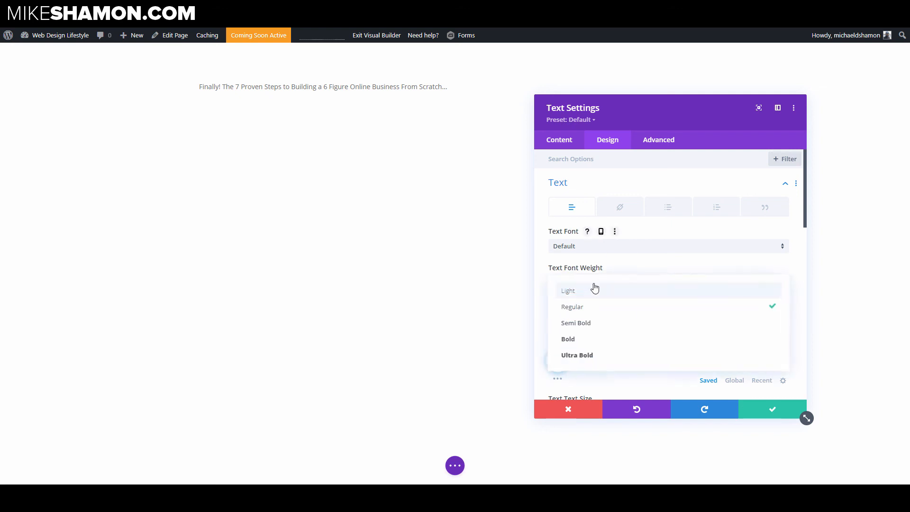
pyautogui.click(579, 352)
# Step: Set the headline's text size to 46px and its line height to 1.1em
pyautogui.scroll(-3, 625, 294)
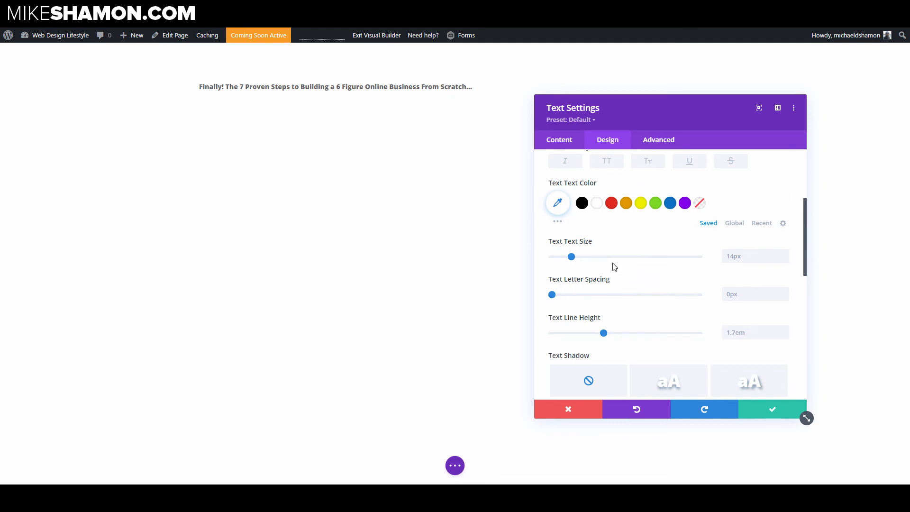
pyautogui.click(618, 258)
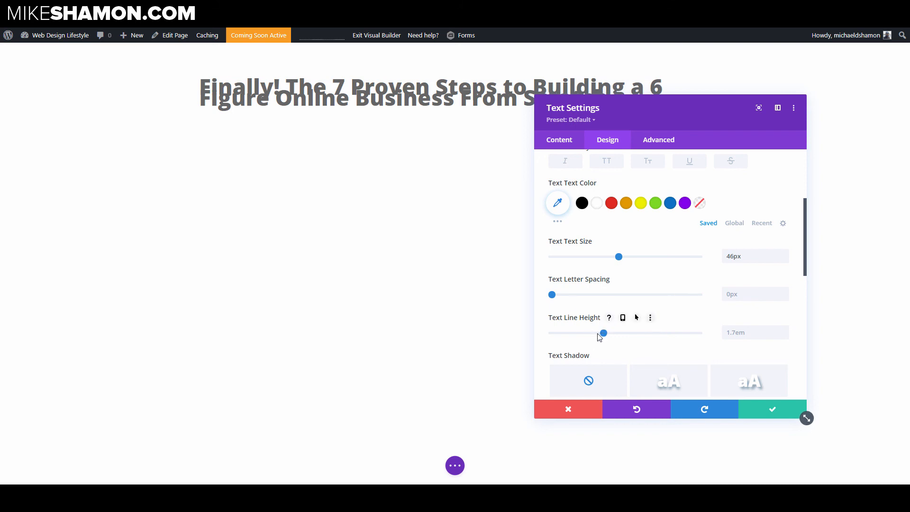
pyautogui.moveTo(599, 336); pyautogui.dragTo(562, 336)
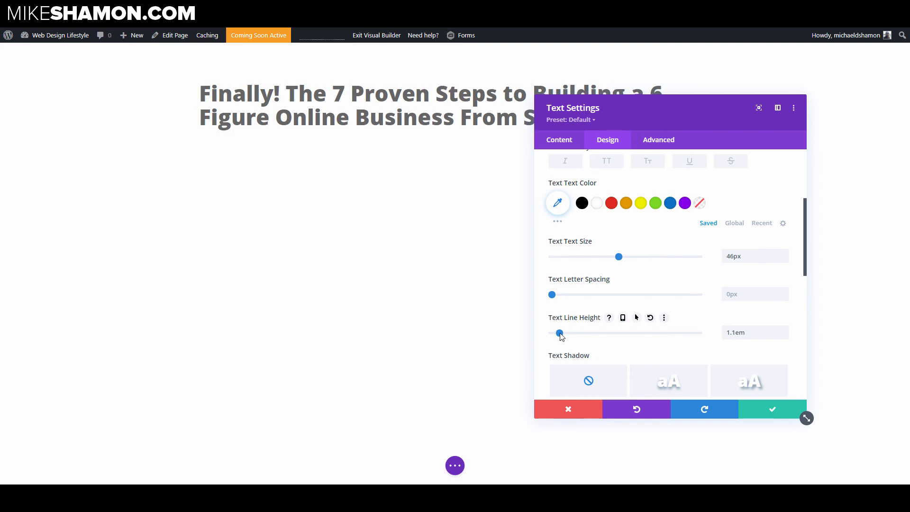
# Step: Center-align the headline text
pyautogui.scroll(-3, 698, 260)
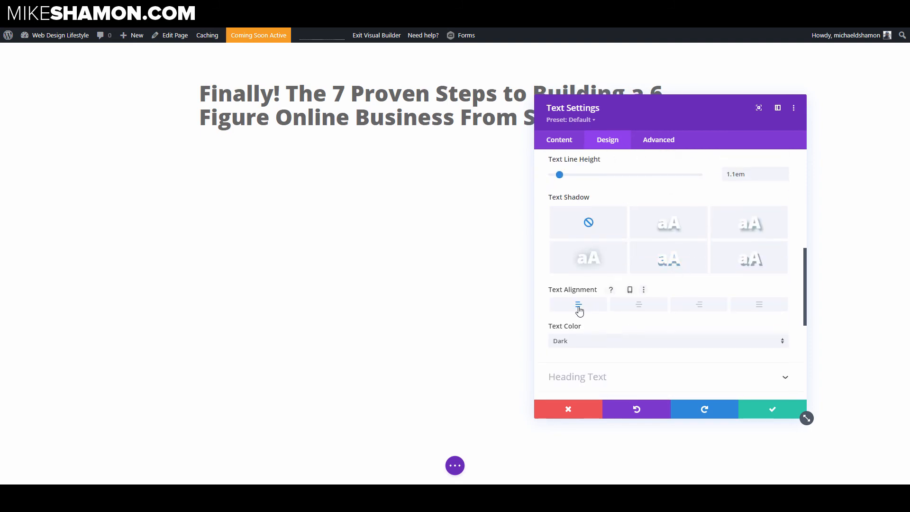
pyautogui.click(635, 306)
pyautogui.moveTo(617, 101); pyautogui.dragTo(693, 125)
# Step: Set the headline text color to a custom dark grey hex value and save the module settings
pyautogui.scroll(5, 689, 347)
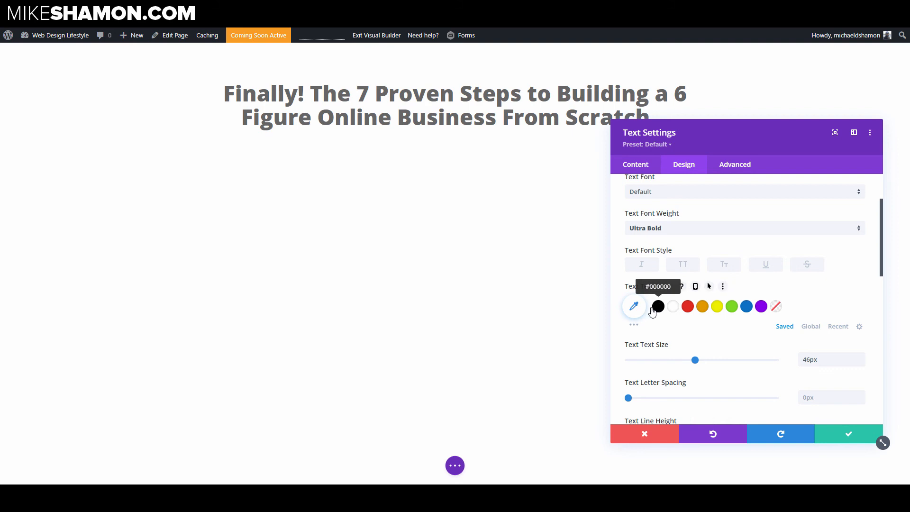
pyautogui.click(654, 307)
pyautogui.click(633, 307)
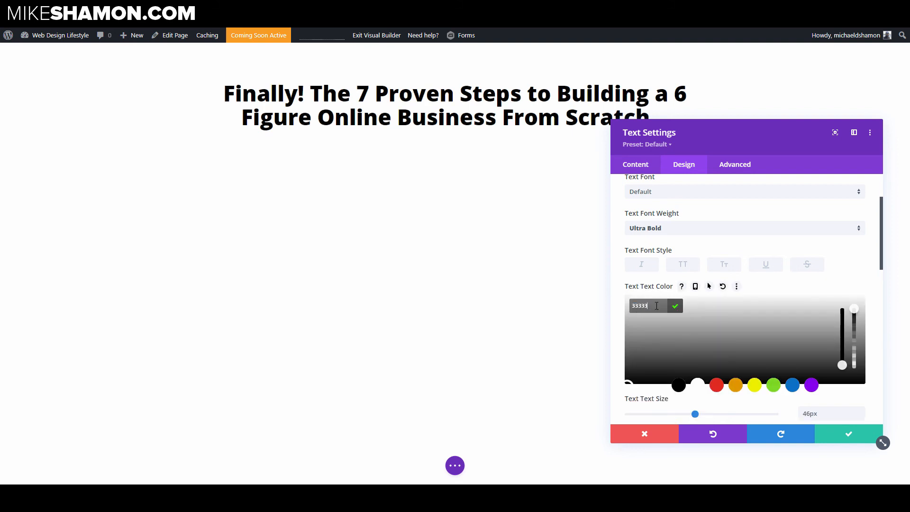
pyautogui.click(620, 309)
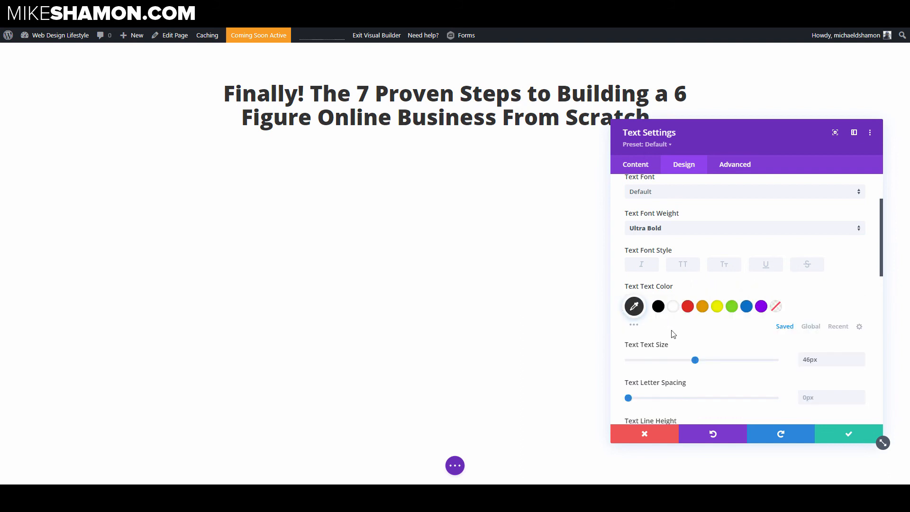
pyautogui.click(855, 434)
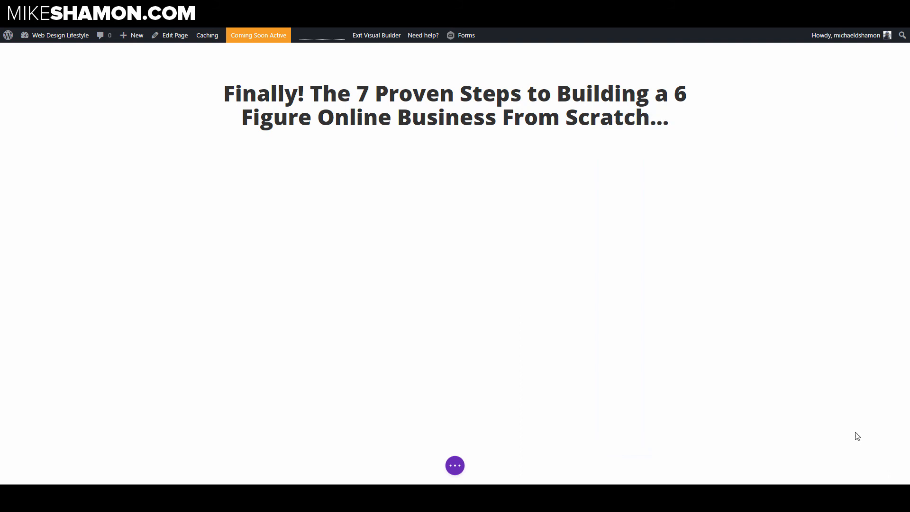
# Step: Preview the headline in phone and tablet views, then return to desktop view
pyautogui.moveTo(523, 117)
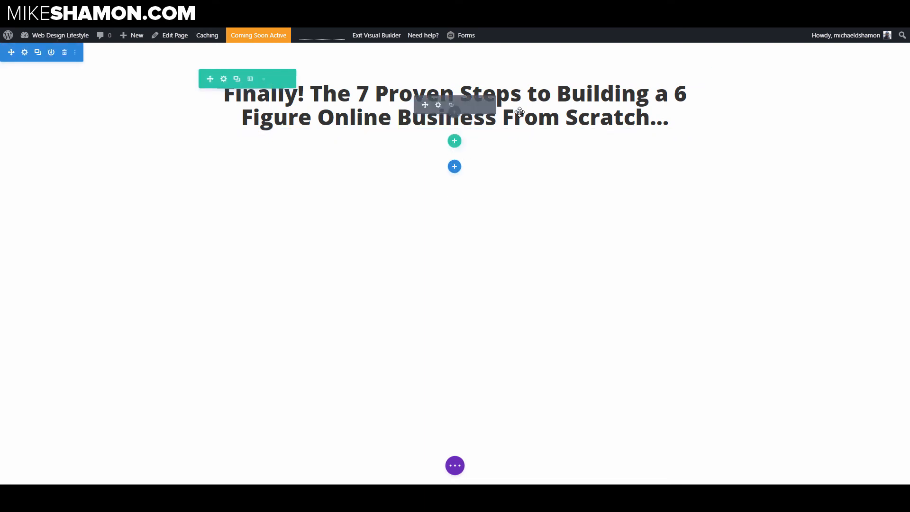
pyautogui.click(454, 469)
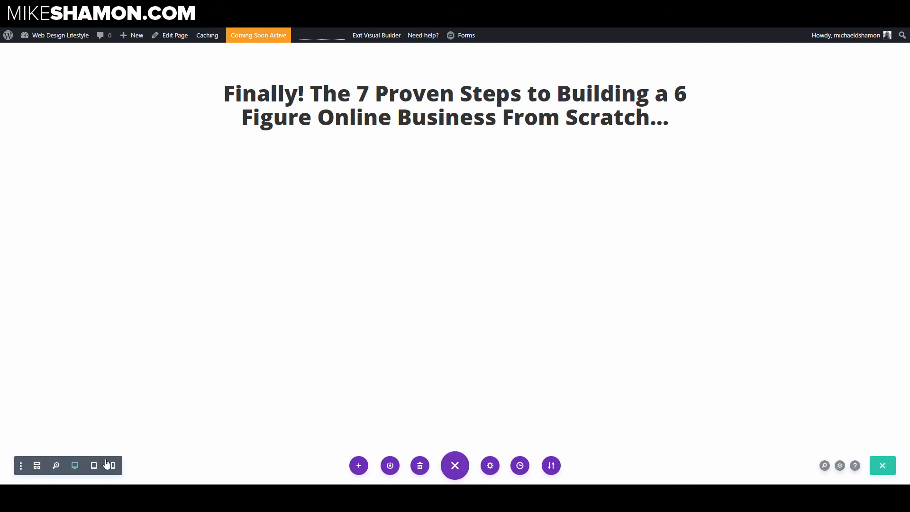
pyautogui.click(112, 466)
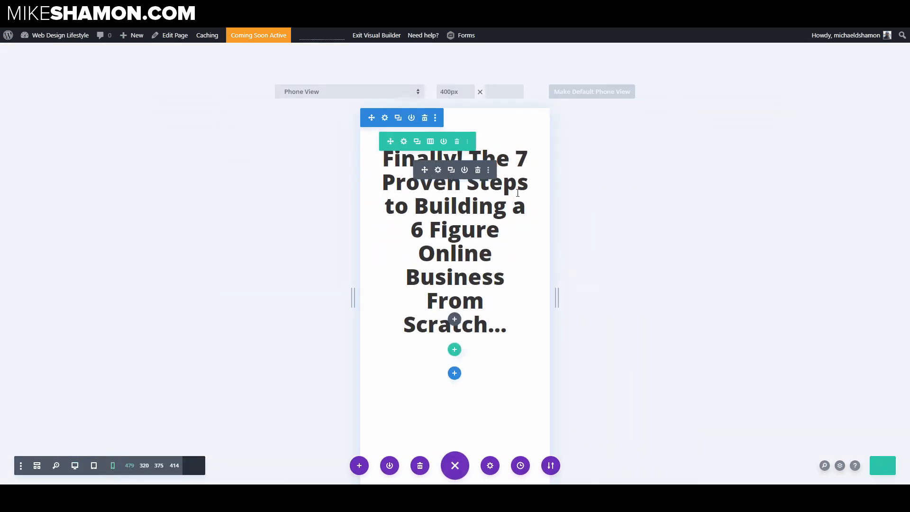
pyautogui.click(93, 465)
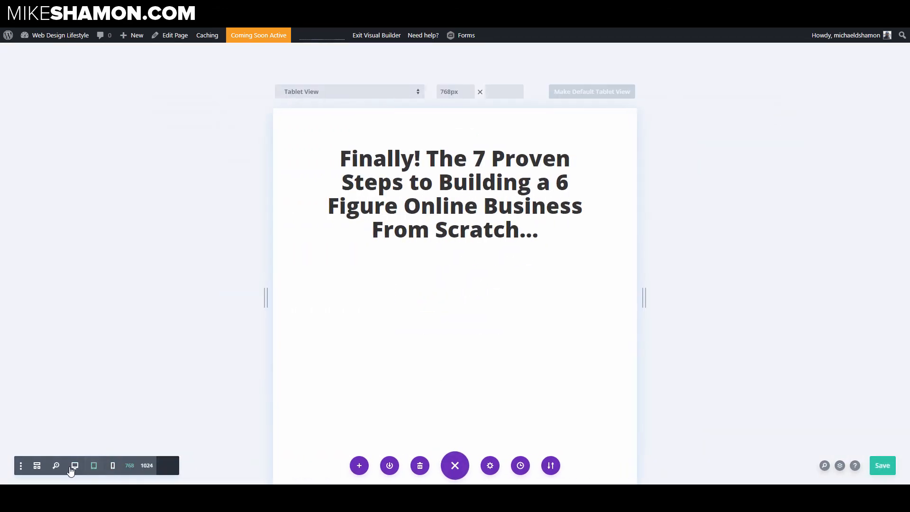
pyautogui.click(74, 466)
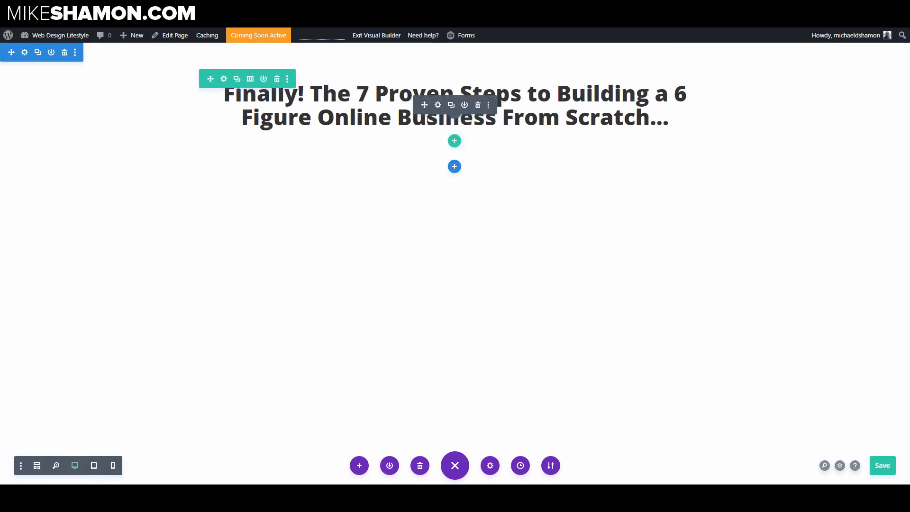
# Step: Add a new two-column row below the headline and insert a Blurb module into its first column
pyautogui.click(453, 142)
pyautogui.click(454, 218)
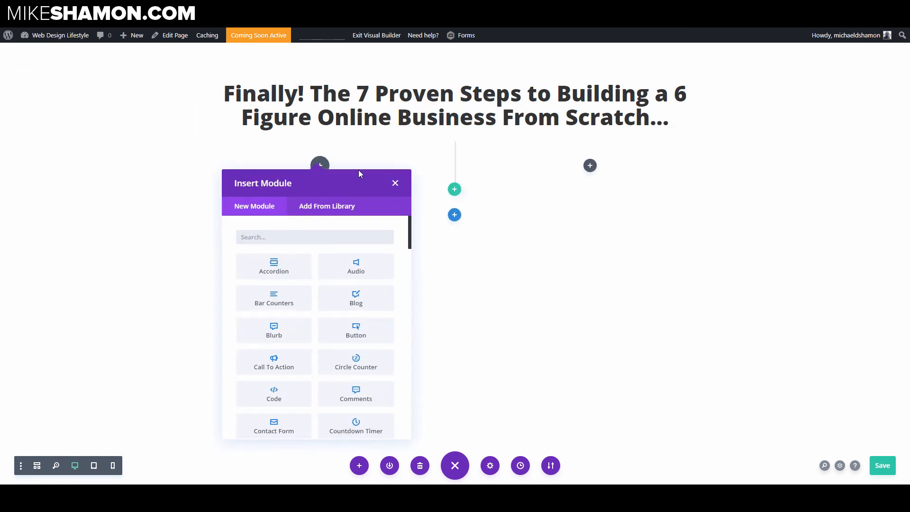
pyautogui.click(295, 240)
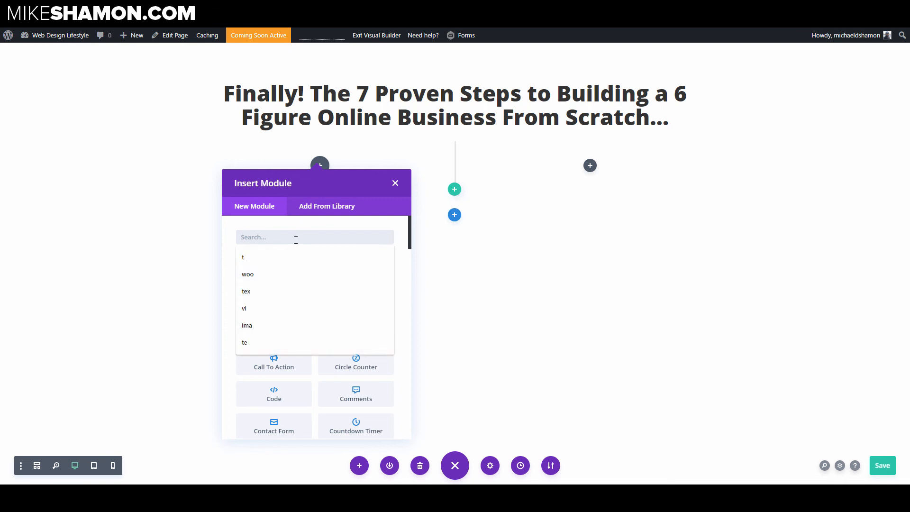
pyautogui.write('bl')
pyautogui.click(338, 270)
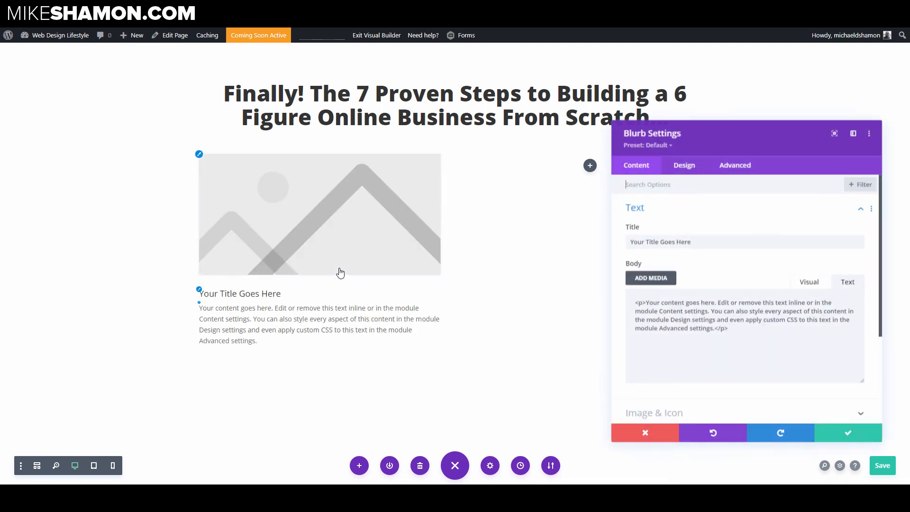
# Step: Clear the blurb's title and replace its body with the pasted text "Say Goodbye to your soul sucking 9-5 job..."
pyautogui.tripleClick(713, 244)
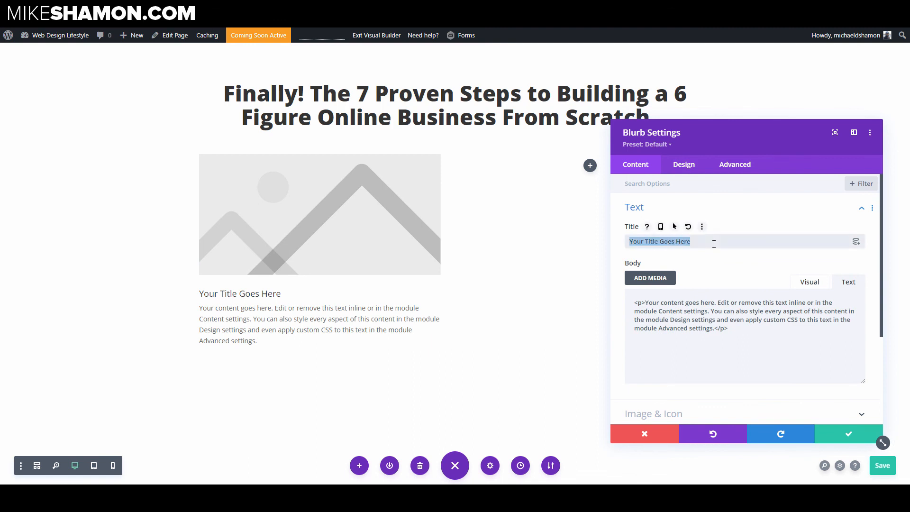
pyautogui.press('BackSpace')
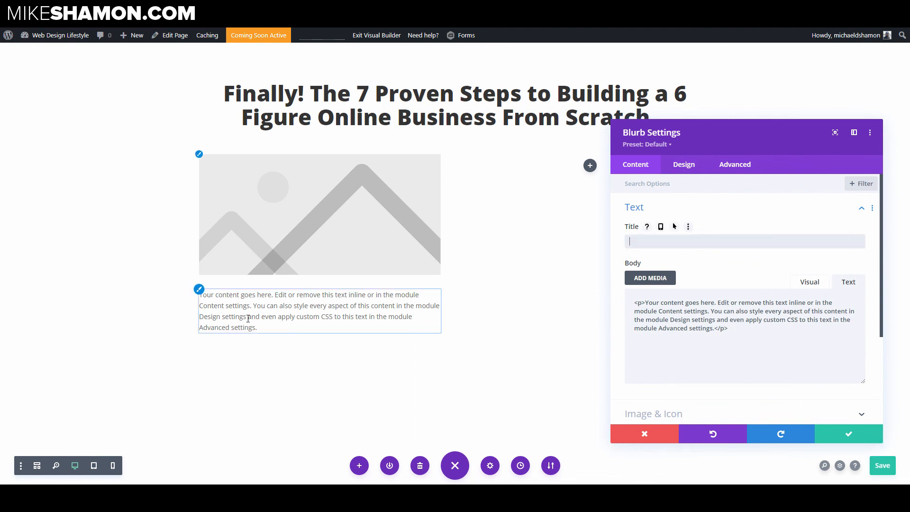
pyautogui.click(765, 336)
pyautogui.hotkey('ctrl', 'a')
pyautogui.write('Say Goodbye to your soul sucking 9-5 job...')
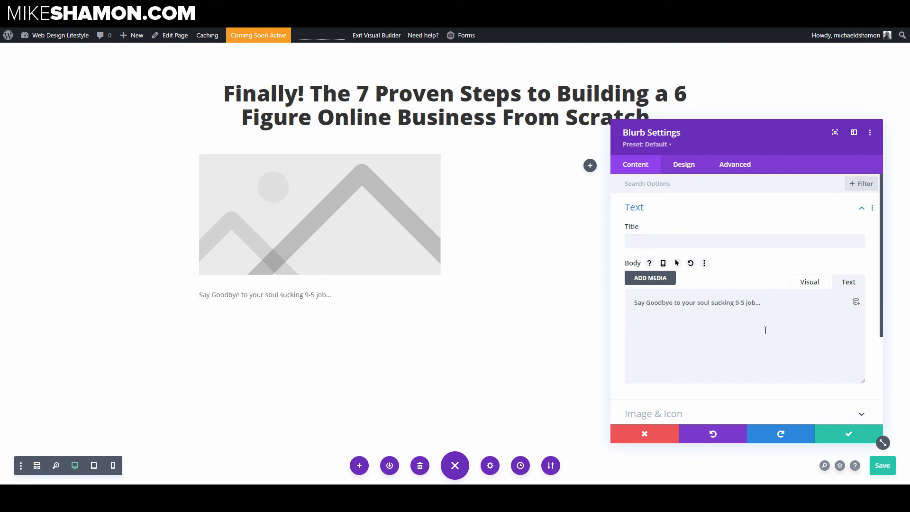
# Step: Switch the blurb to use an icon instead of an image and choose the checkmark icon
pyautogui.click(685, 165)
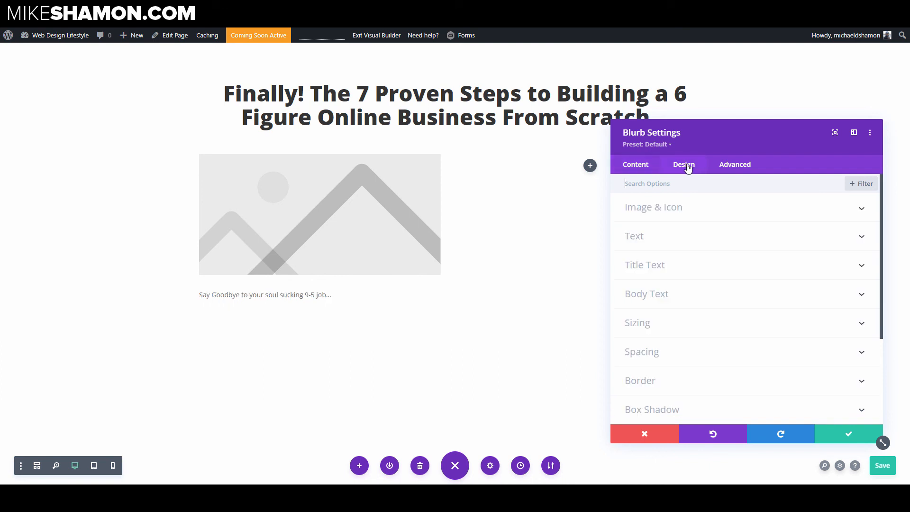
pyautogui.click(672, 212)
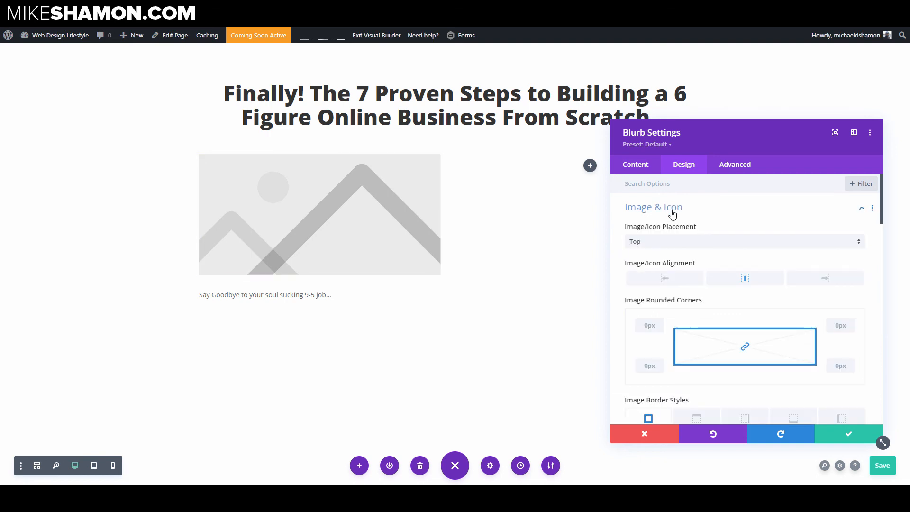
pyautogui.click(648, 169)
pyautogui.click(667, 243)
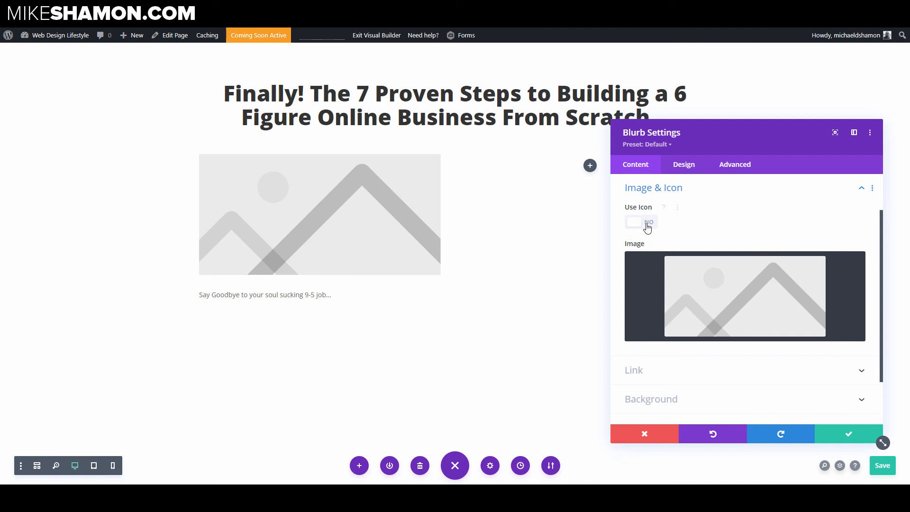
pyautogui.click(647, 226)
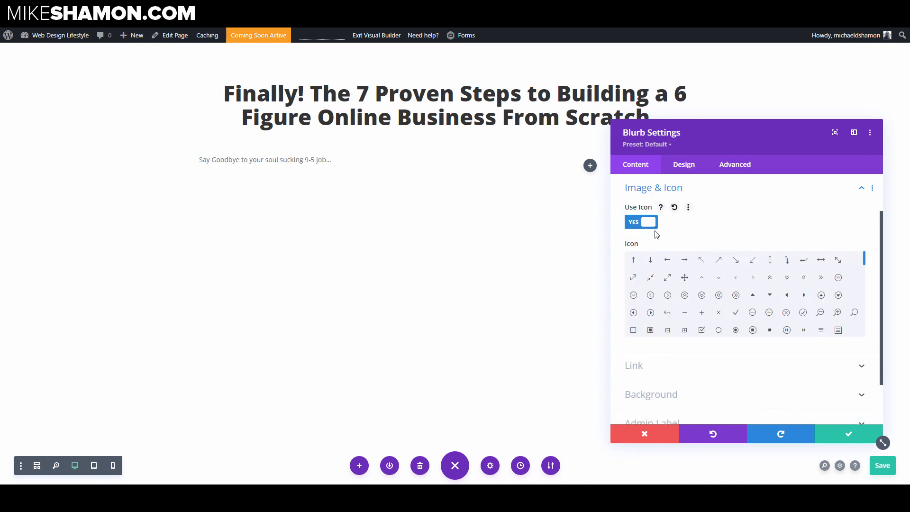
pyautogui.click(735, 314)
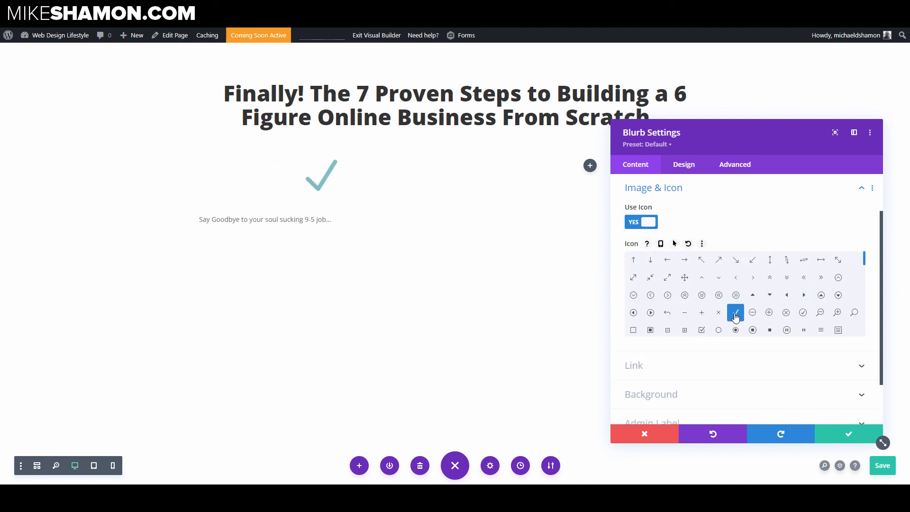
# Step: Place the blurb's checkmark icon to the left of the text and set the icon color to #44991a
pyautogui.click(688, 169)
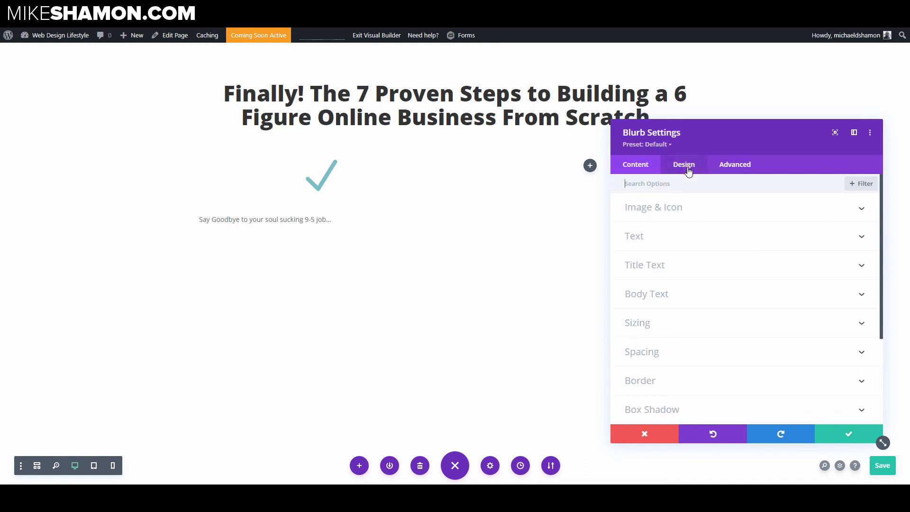
pyautogui.click(693, 210)
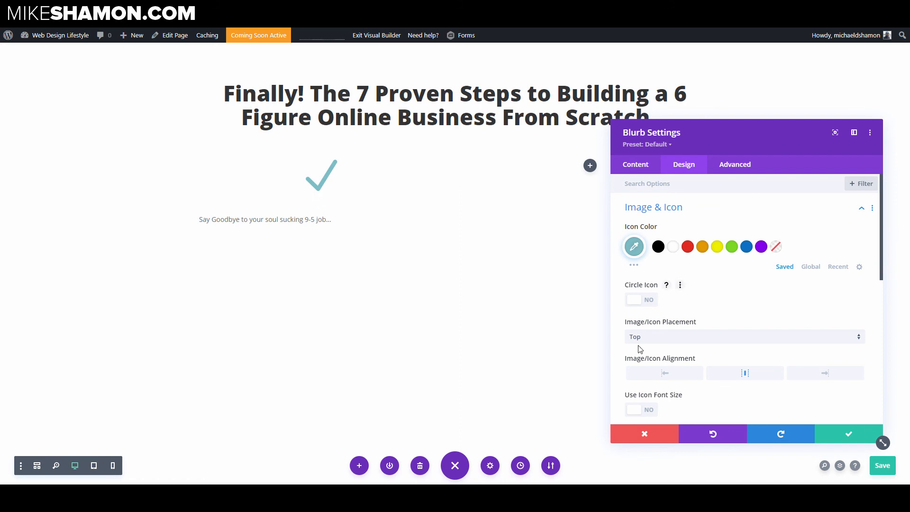
pyautogui.click(663, 336)
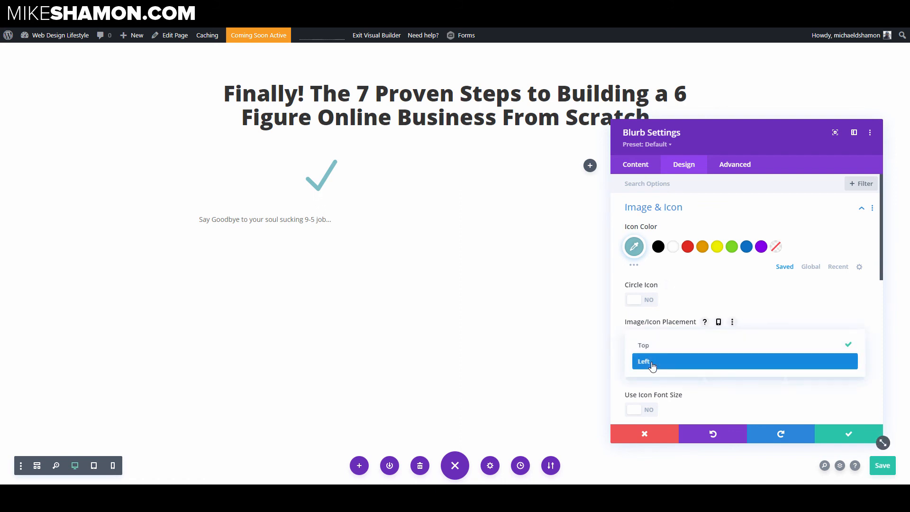
pyautogui.click(651, 366)
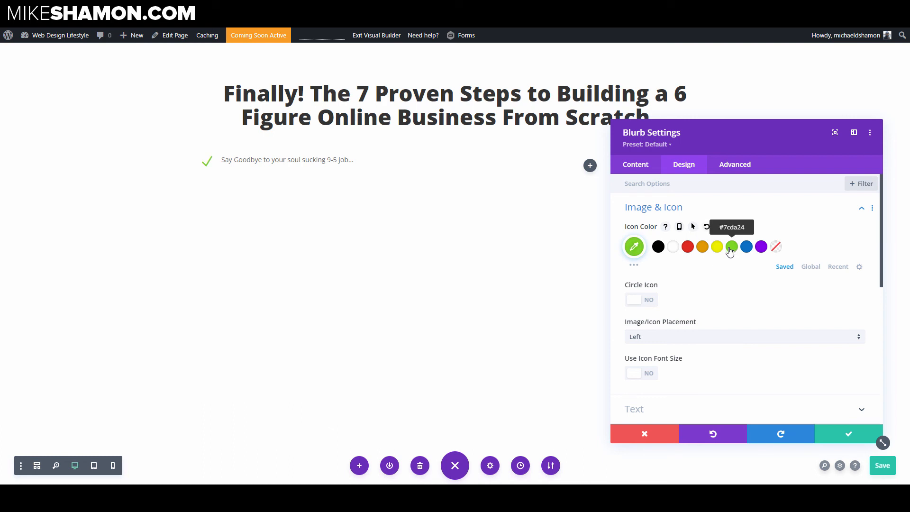
pyautogui.click(635, 249)
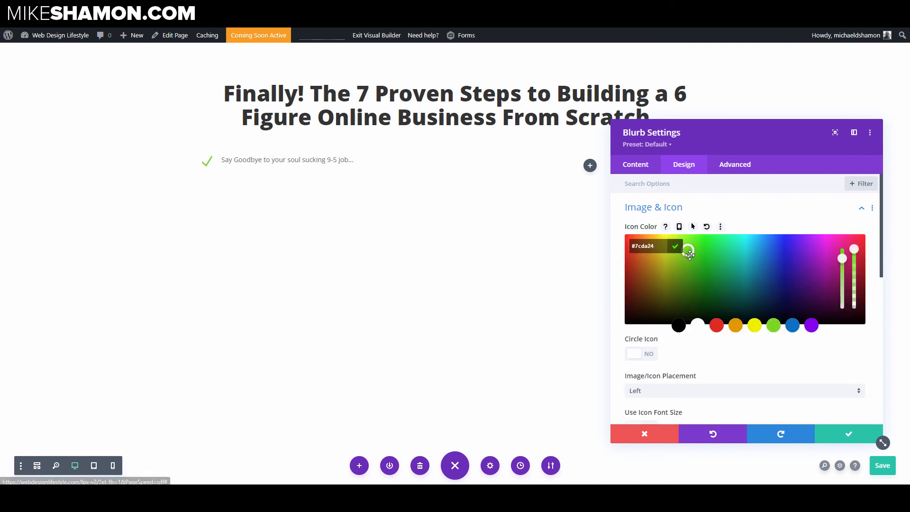
pyautogui.click(694, 273)
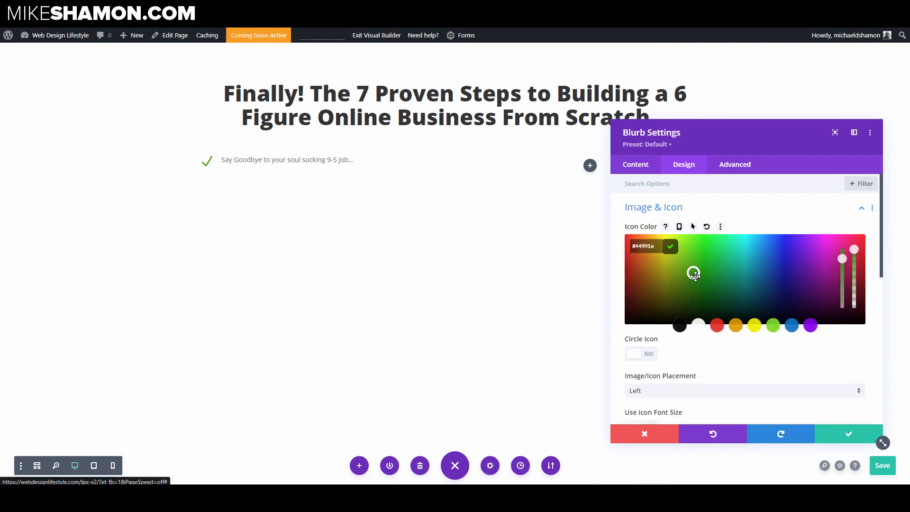
# Step: Try a Semi Bold body font weight for the blurb, then revert it to Regular
pyautogui.click(223, 159)
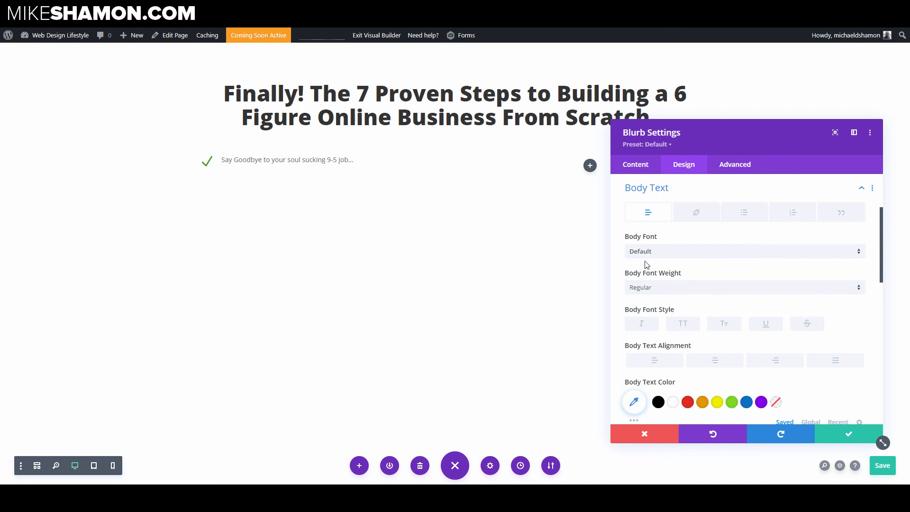
pyautogui.click(654, 289)
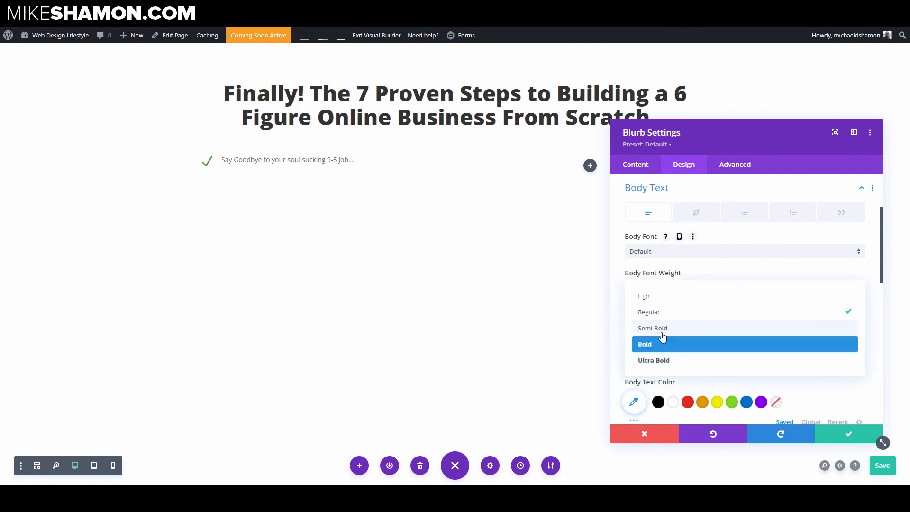
pyautogui.click(661, 329)
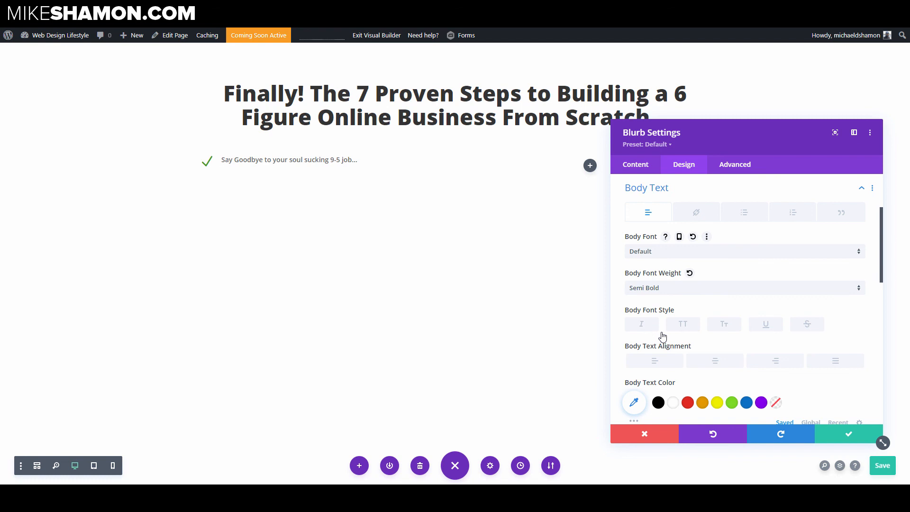
pyautogui.click(664, 292)
pyautogui.click(660, 313)
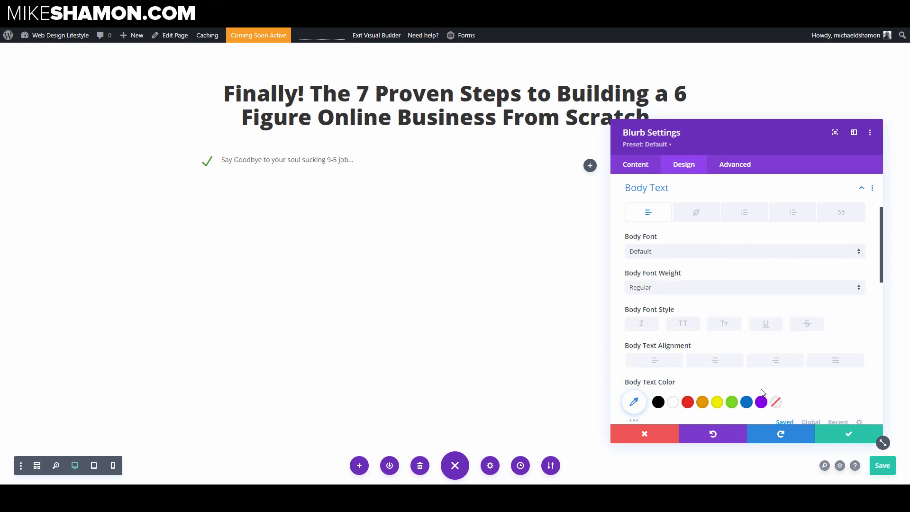
# Step: Increase the blurb's body text size to 20px
pyautogui.scroll(-2, 761, 393)
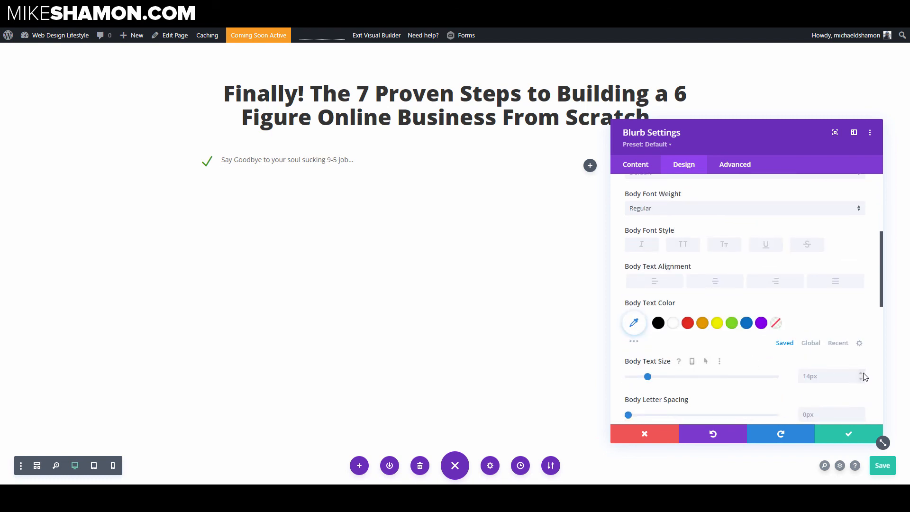
pyautogui.click(861, 373)
pyautogui.click(861, 374)
pyautogui.click(860, 373)
pyautogui.click(861, 374)
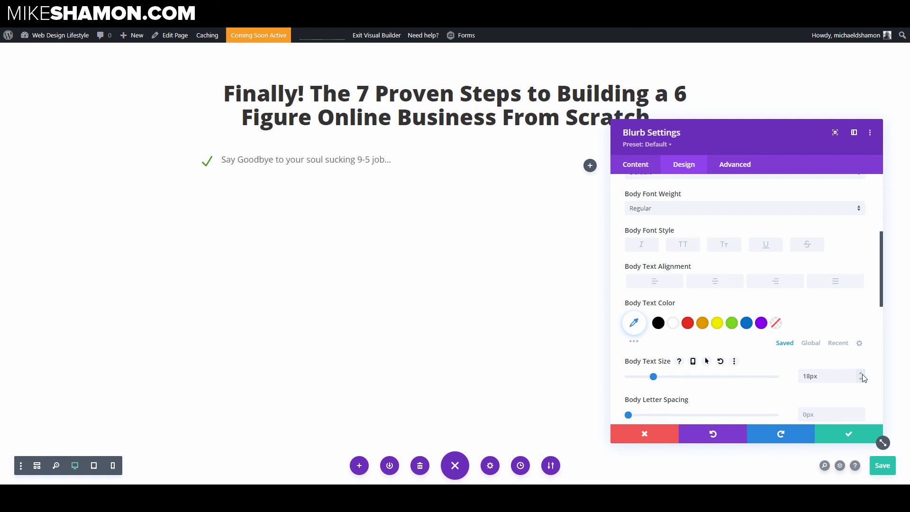
pyautogui.click(861, 373)
pyautogui.click(861, 373)
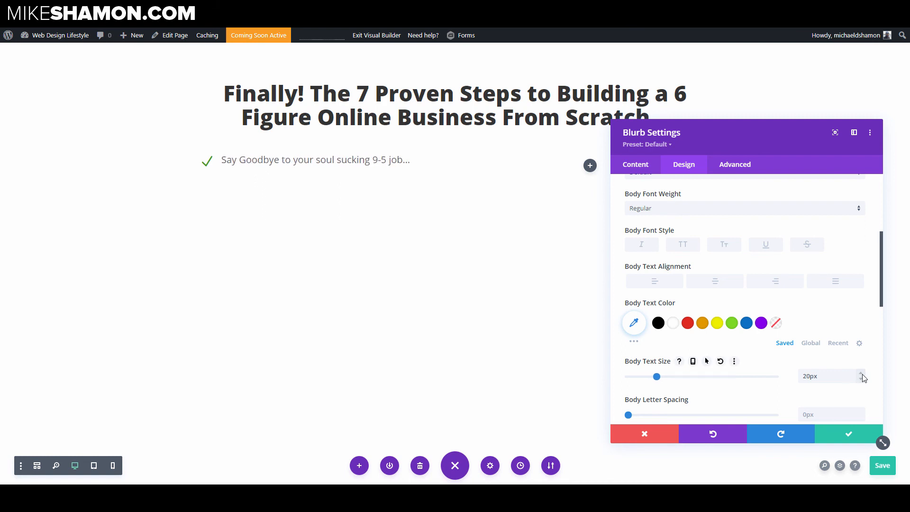
# Step: Set the blurb's body text color to #333333
pyautogui.click(633, 323)
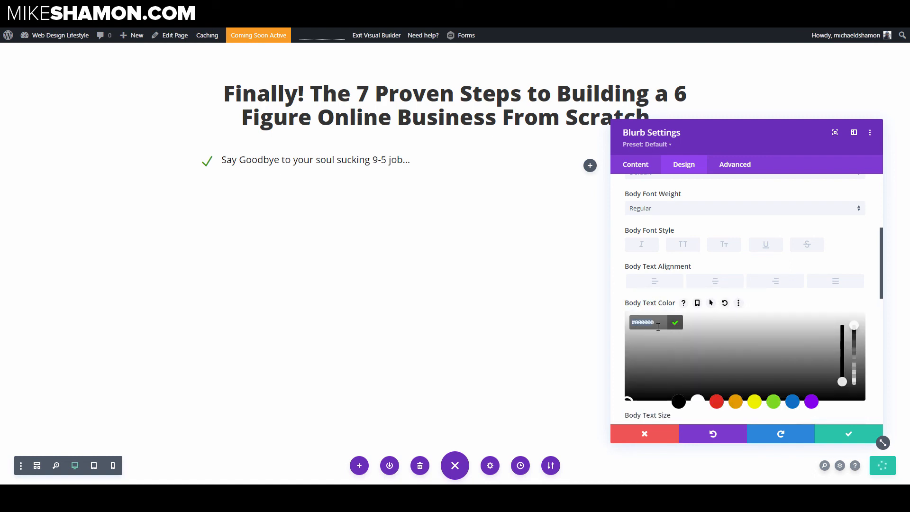
pyautogui.write('333333')
pyautogui.click(615, 330)
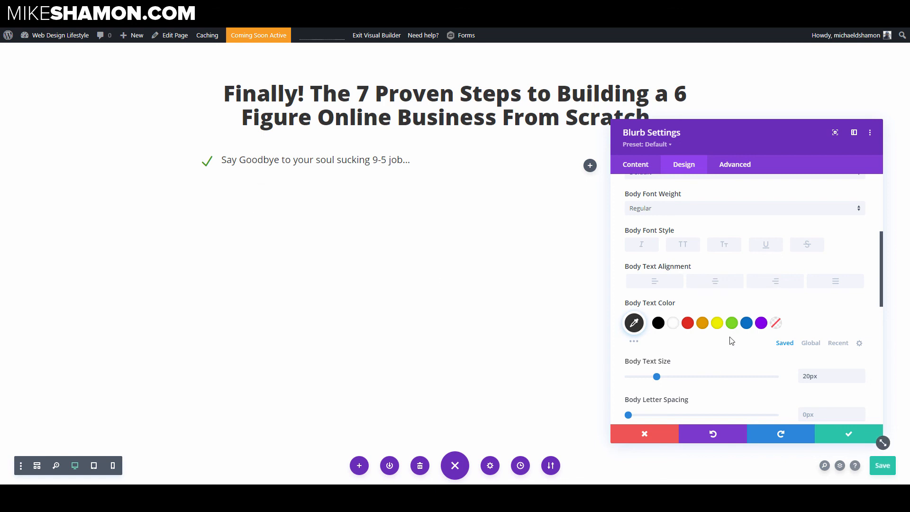
# Step: Set the blurb's body line height to 1.3em and save the blurb settings
pyautogui.scroll(-3, 720, 332)
pyautogui.moveTo(679, 296); pyautogui.dragTo(653, 300)
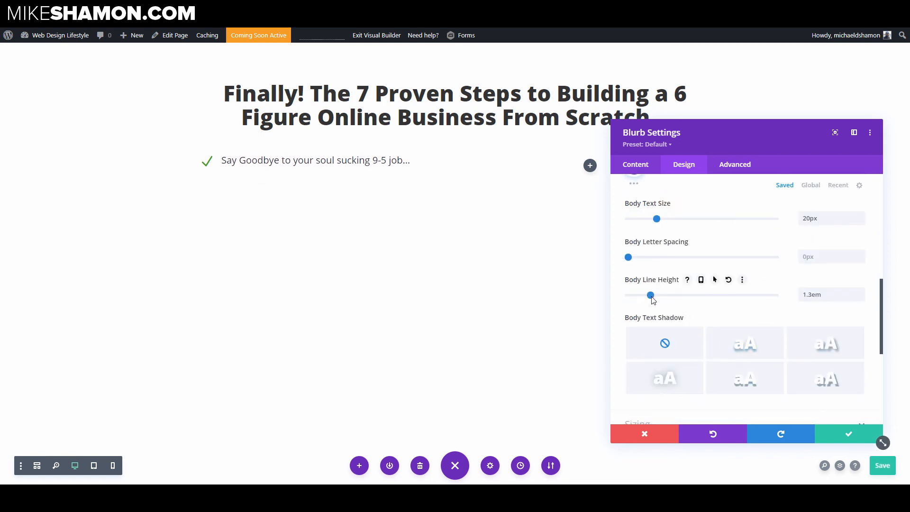
pyautogui.click(840, 436)
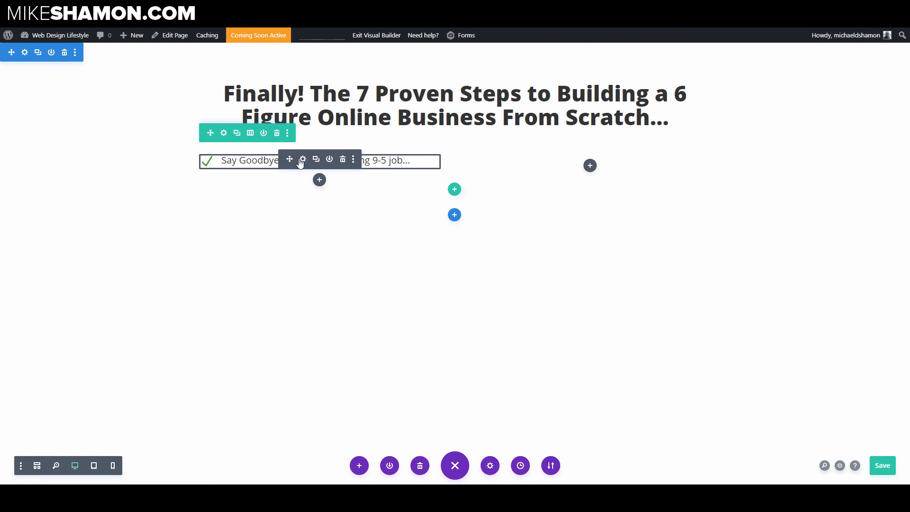
# Step: Duplicate the blurb and delete the copy twice
pyautogui.click(316, 159)
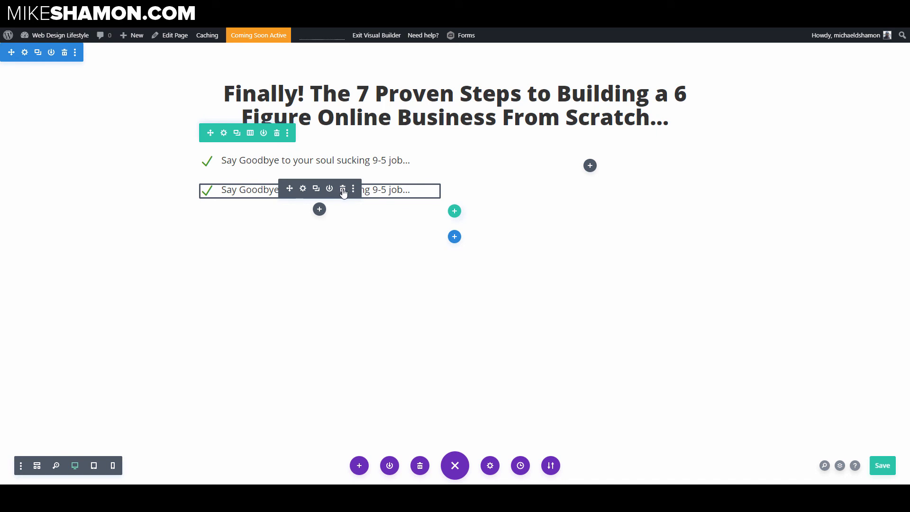
pyautogui.click(343, 189)
pyautogui.click(313, 160)
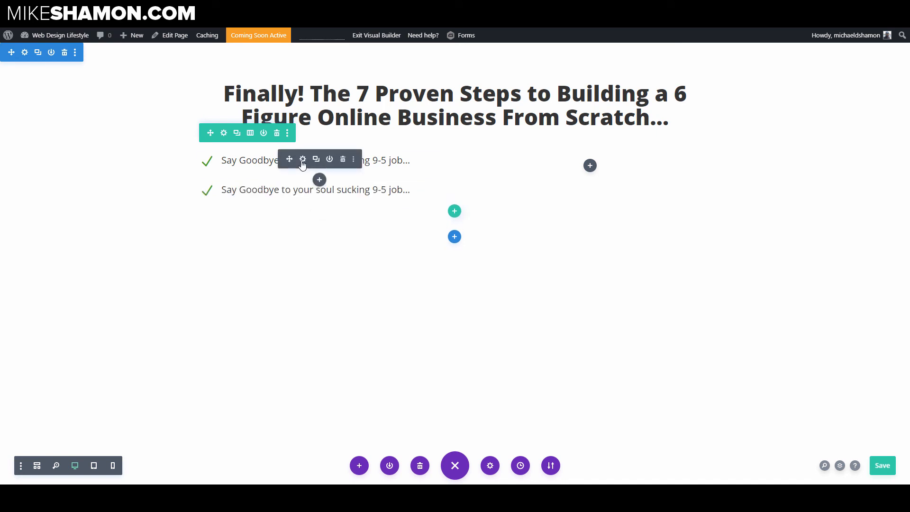
pyautogui.click(343, 189)
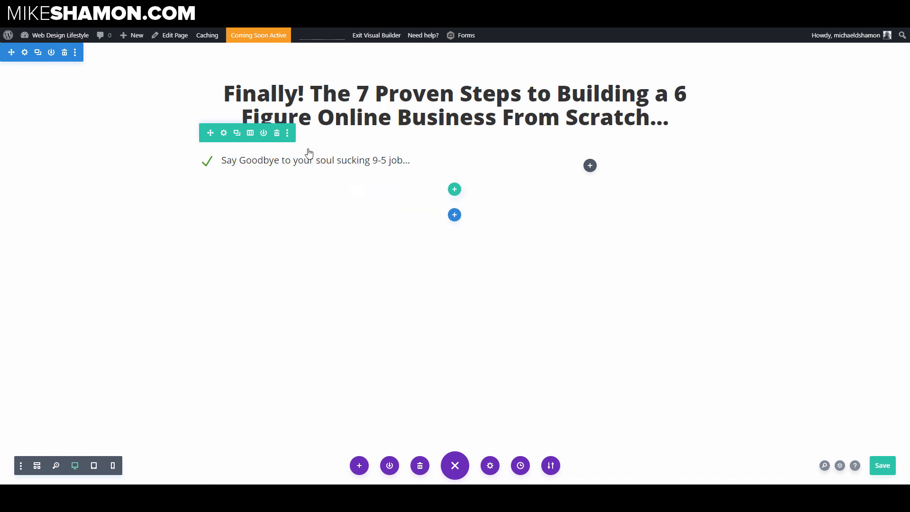
# Step: Set the blurb's top and bottom margin and top and bottom padding to 0, then save
pyautogui.click(303, 159)
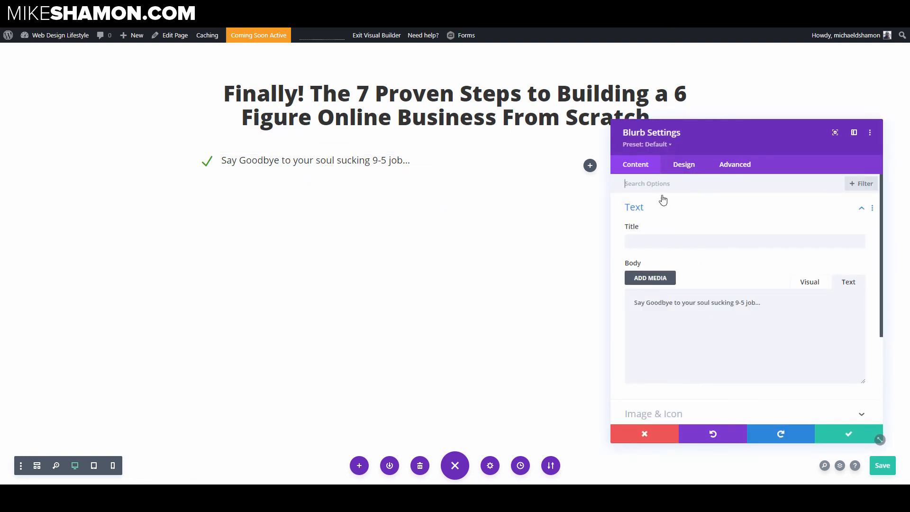
pyautogui.click(679, 174)
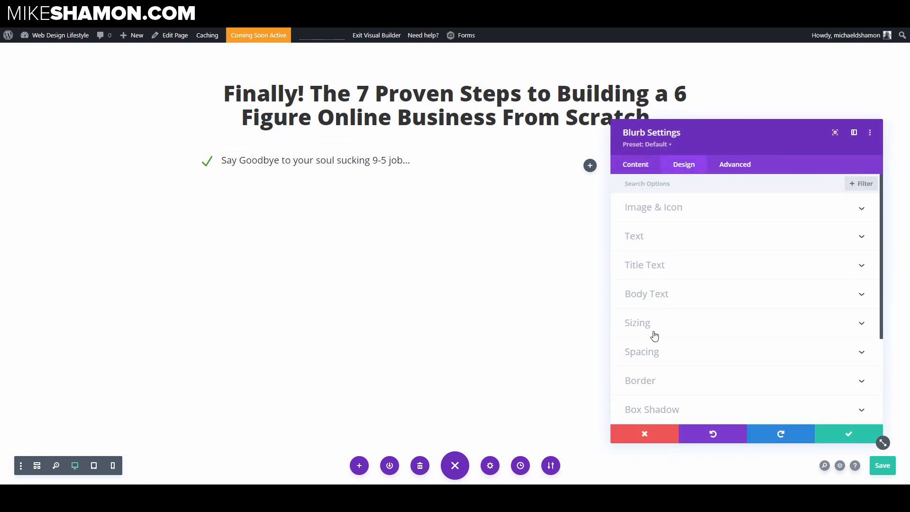
pyautogui.click(652, 351)
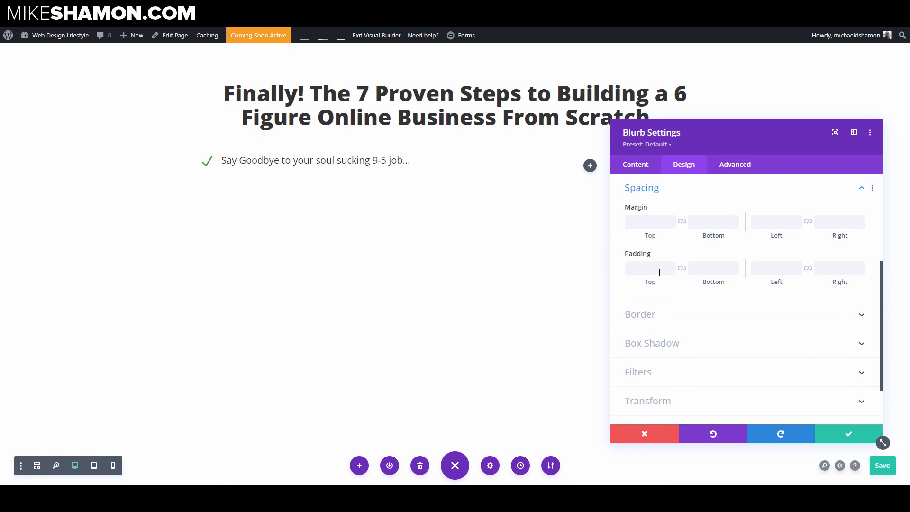
pyautogui.click(656, 270)
pyautogui.write('0')
pyautogui.click(707, 268)
pyautogui.write('0')
pyautogui.click(663, 224)
pyautogui.write('0')
pyautogui.click(692, 223)
pyautogui.write('0')
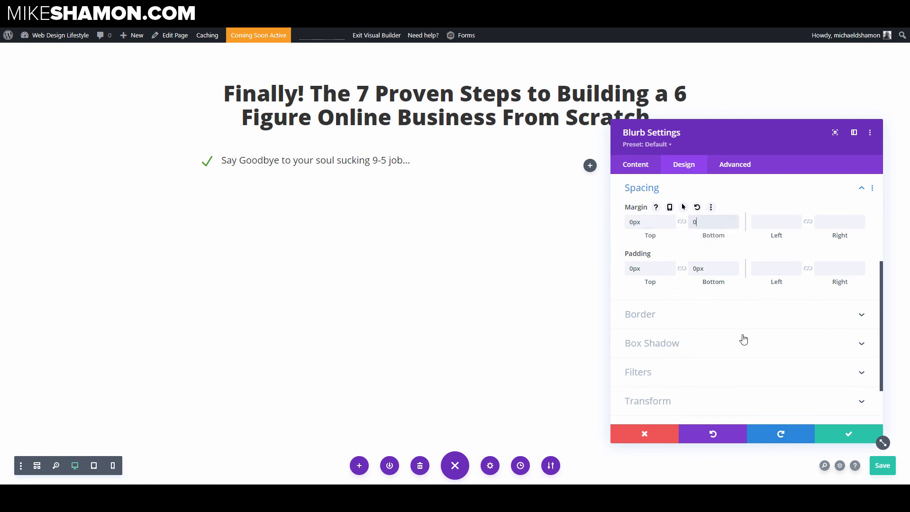
pyautogui.click(836, 433)
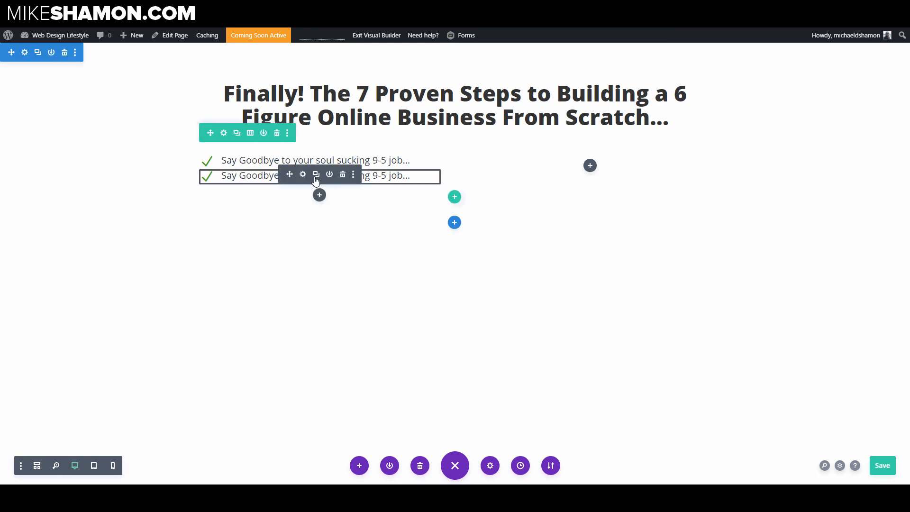
# Step: Delete the duplicated blurb below the first one
pyautogui.moveTo(315, 178); pyautogui.dragTo(313, 171)
pyautogui.click(342, 175)
# Step: Set the blurb's top and bottom padding to 4px with linked values, then save
pyautogui.click(302, 160)
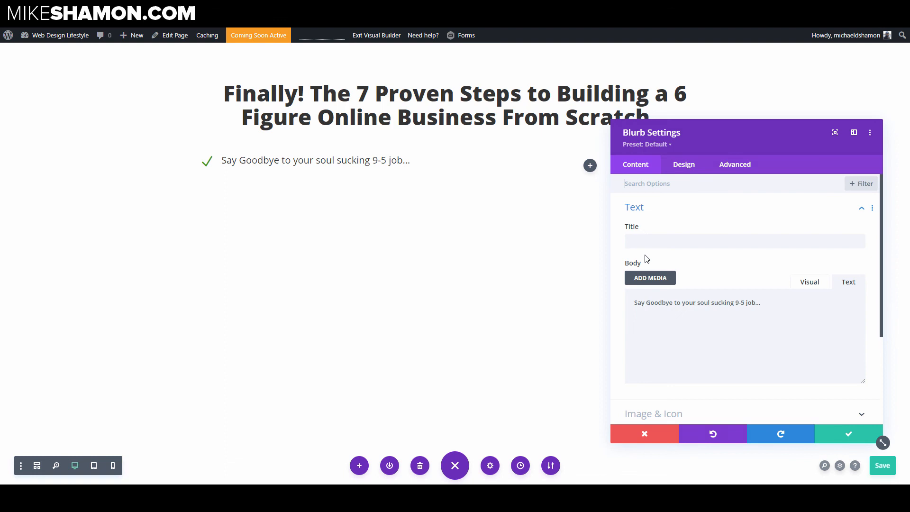
pyautogui.click(682, 166)
pyautogui.click(666, 356)
pyautogui.scroll(-2, 682, 317)
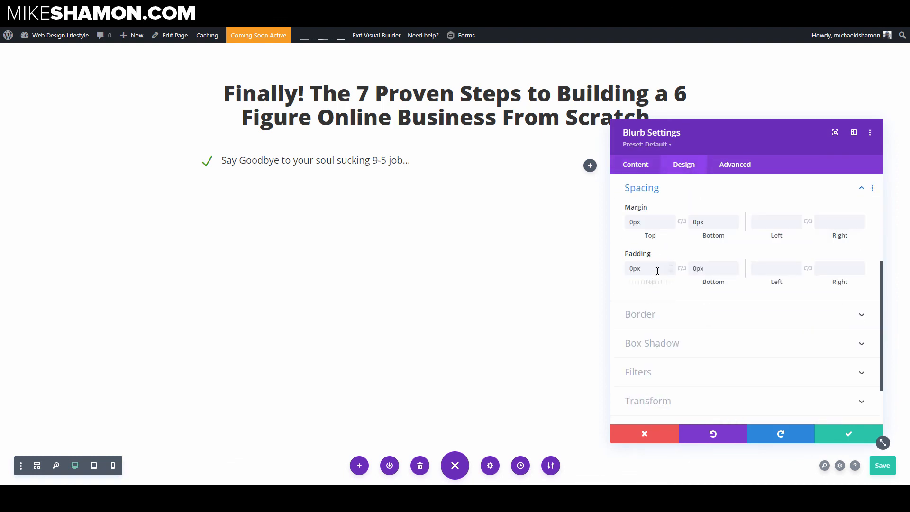
pyautogui.click(652, 266)
pyautogui.write('4')
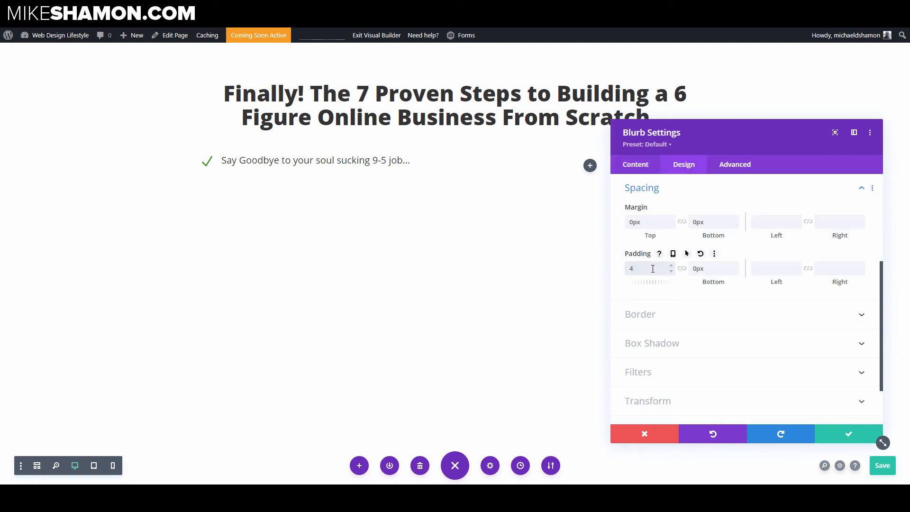
pyautogui.write('px')
pyautogui.click(682, 269)
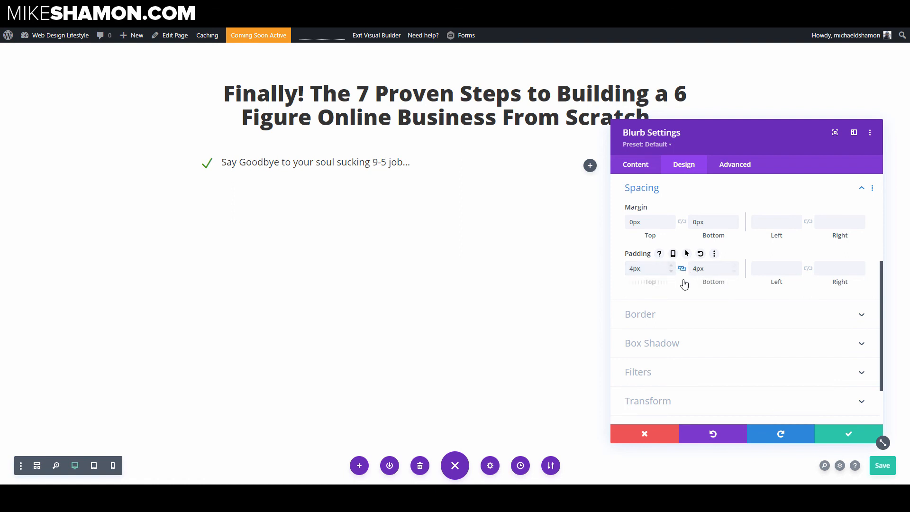
pyautogui.click(820, 434)
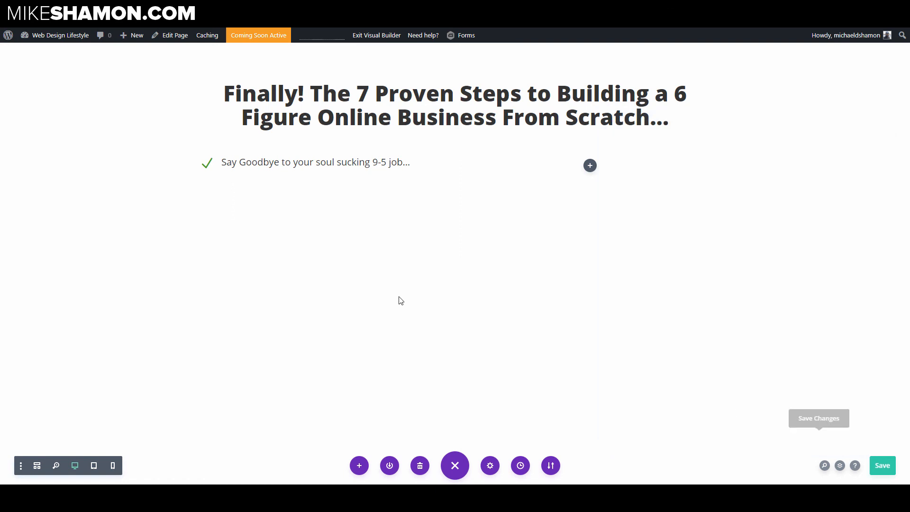
# Step: Duplicate the blurb and replace the copy's body with the pasted text "Create a passive income machine from home..."
pyautogui.click(316, 159)
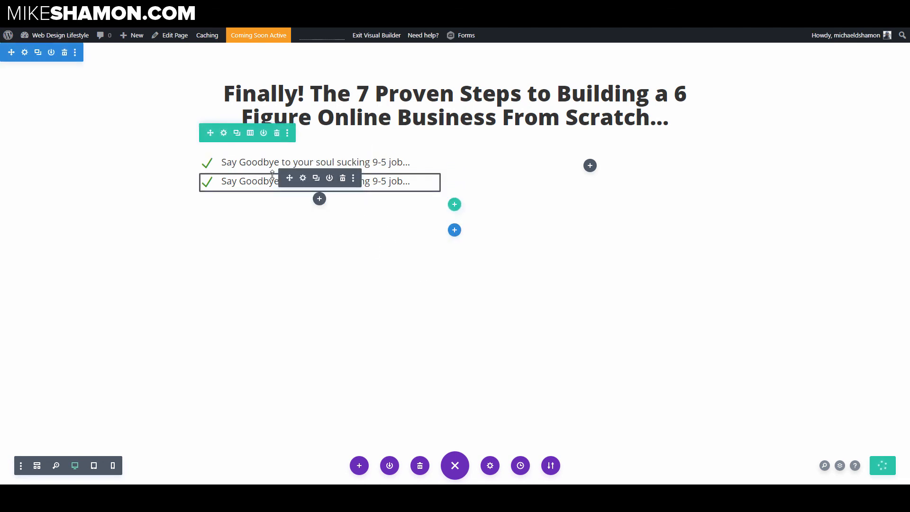
pyautogui.click(303, 178)
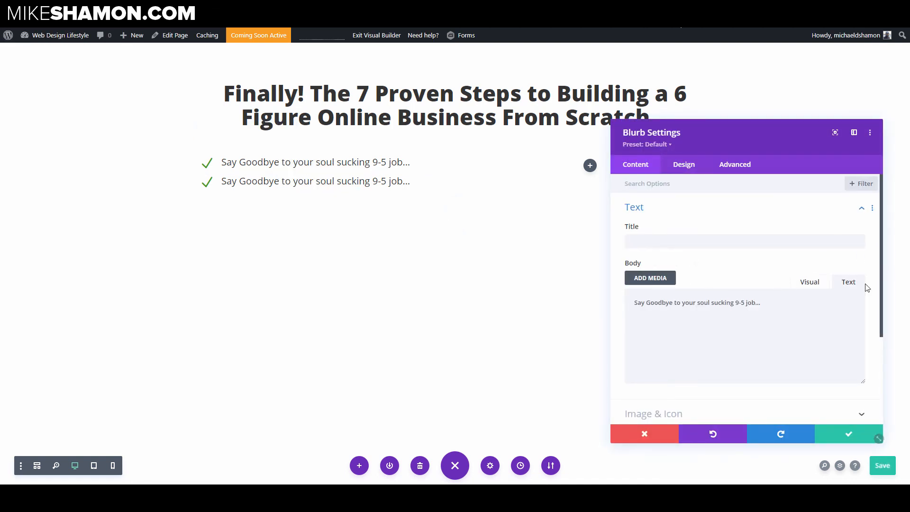
pyautogui.tripleClick(782, 333)
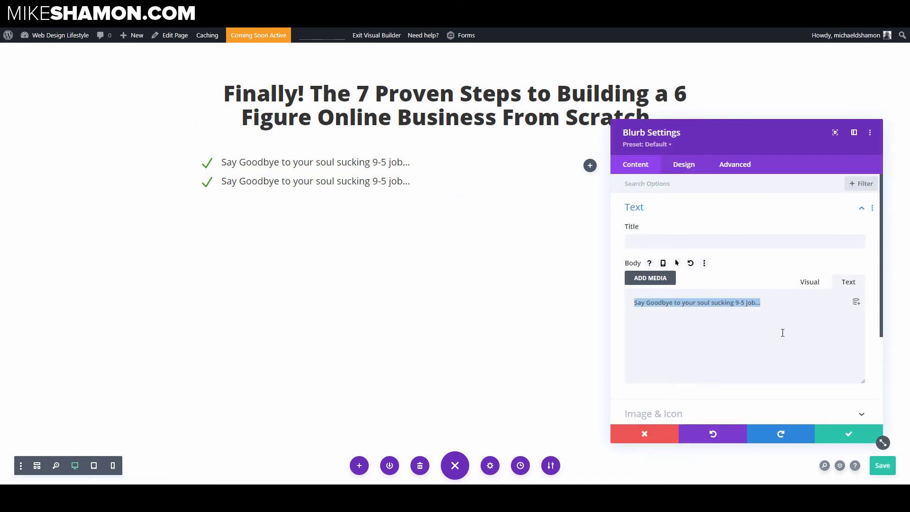
pyautogui.write('Create a passive income machine from home...')
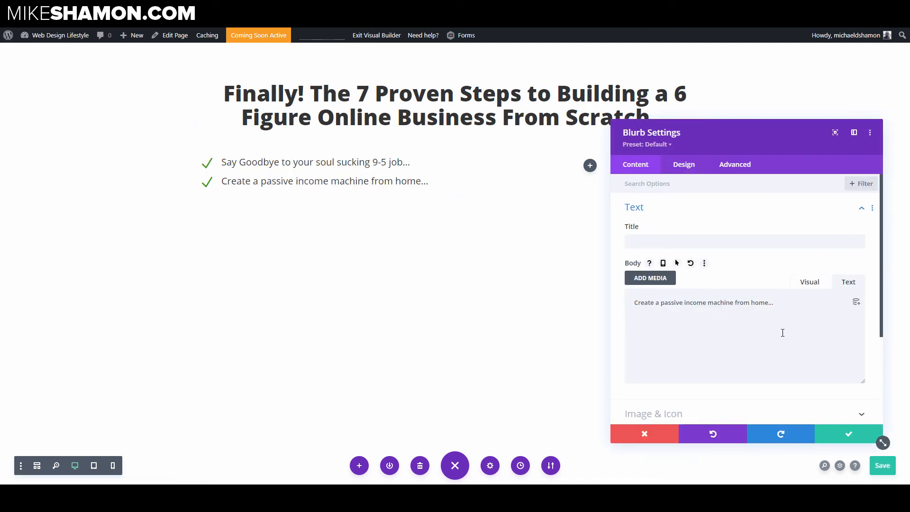
pyautogui.click(843, 435)
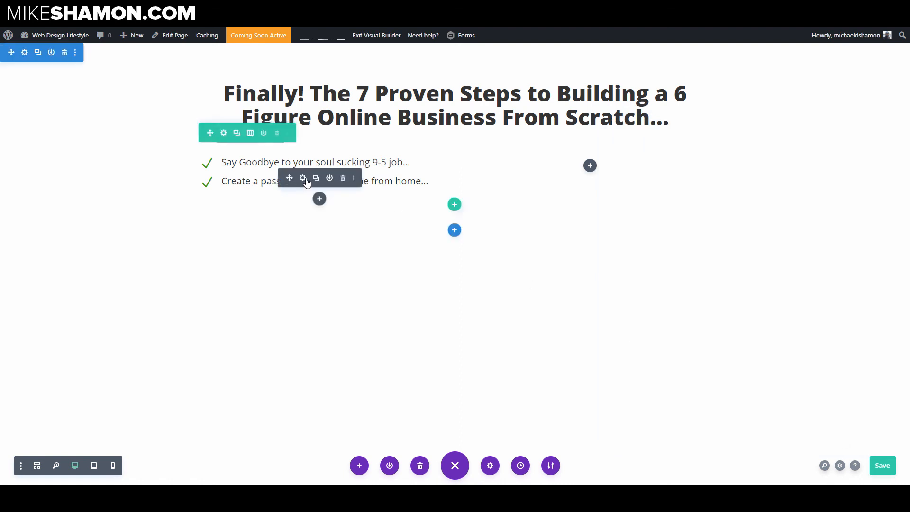
# Step: Paste two more copies of the blurb below the list
pyautogui.hotkey('ctrl', 'v')
pyautogui.hotkey('ctrl', 'v')
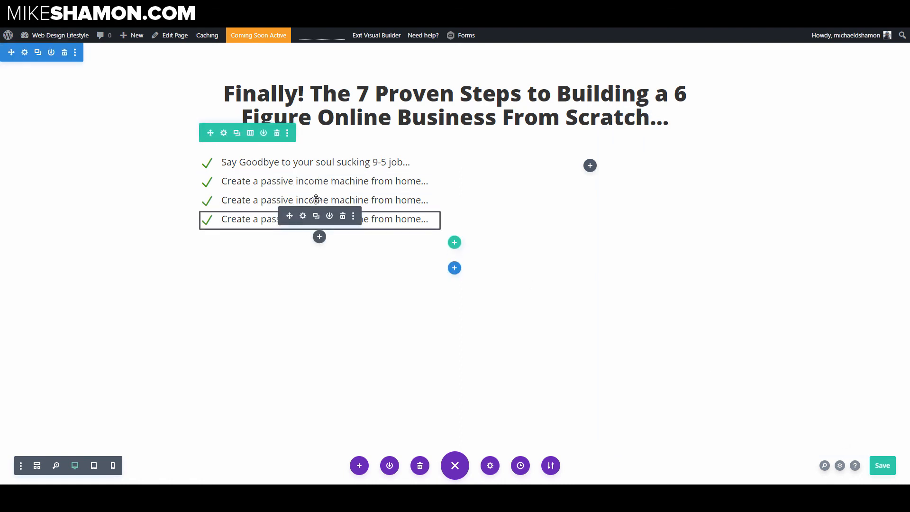
# Step: Replace the third blurb's body with the pasted text "Build a life of complete time and financial freedom..." and save
pyautogui.click(302, 197)
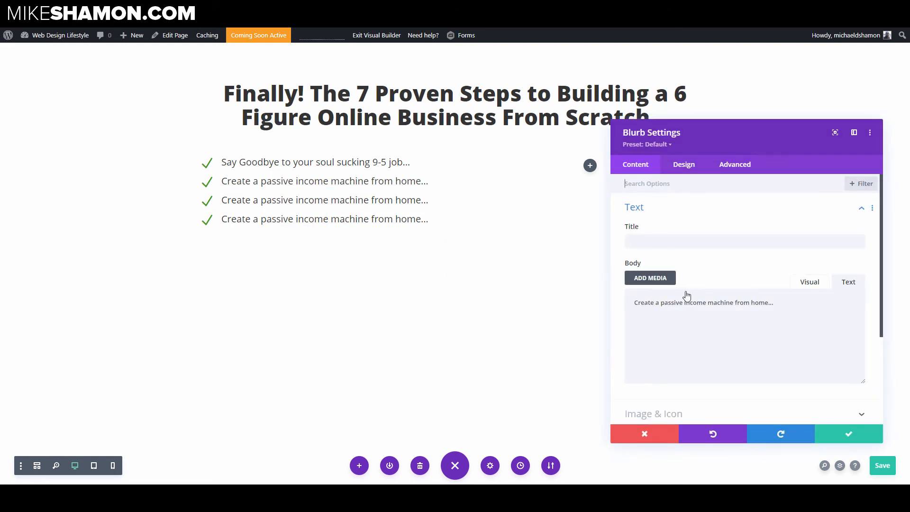
pyautogui.hotkey('ctrl', 'a')
pyautogui.write('Build a life of complete time and financial freedom...')
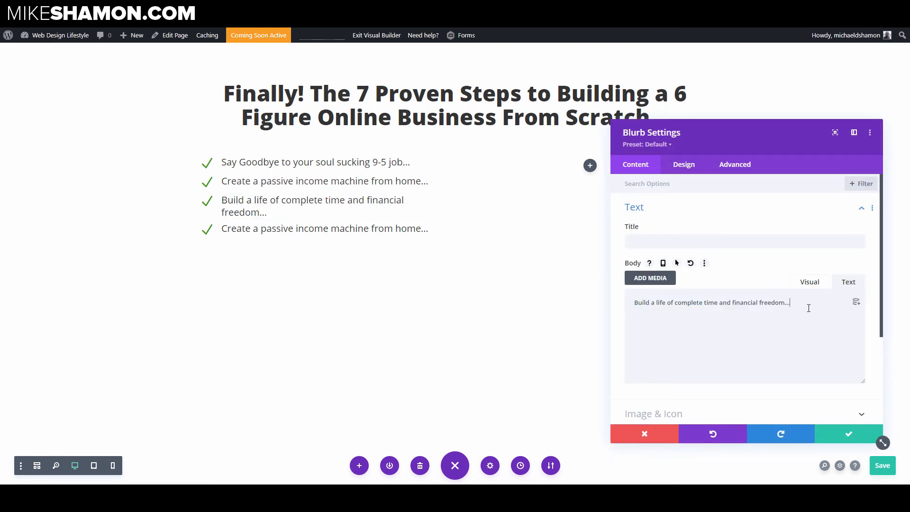
pyautogui.click(845, 432)
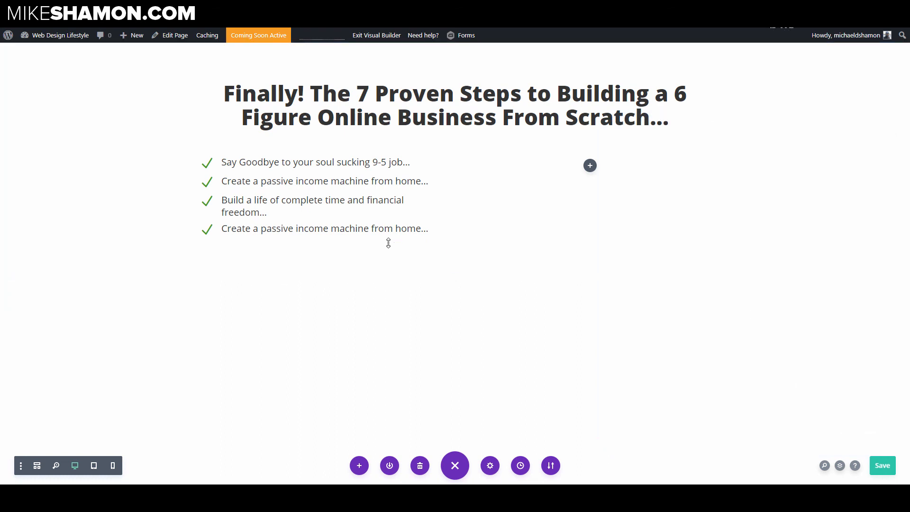
# Step: Replace the fourth blurb's body with the pasted text "Create Multiple Passive Income Streams On Autopilot..." and save
pyautogui.click(302, 226)
pyautogui.hotkey('ctrl', 'a')
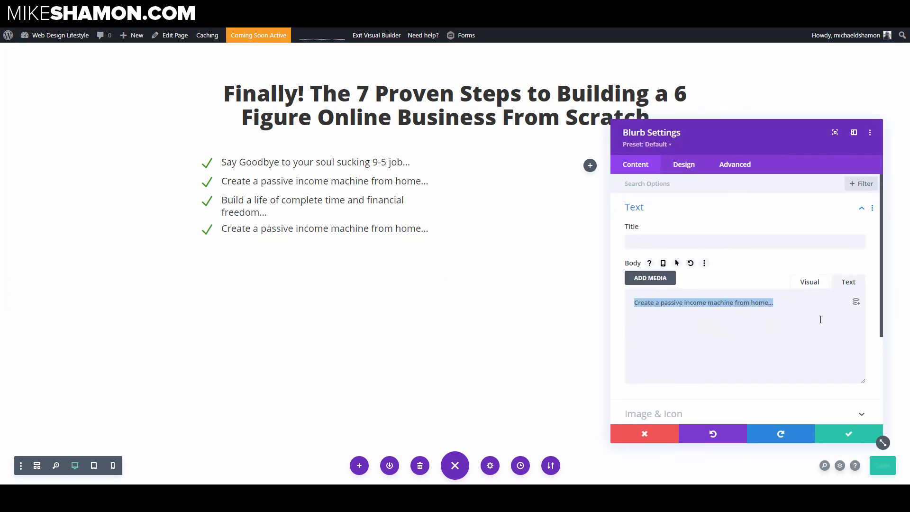
pyautogui.write('Create Multiple Passive Income Streams On Autopilot, which allowed me to have complete freedom to do what I want and when I want to do it...')
pyautogui.click(839, 436)
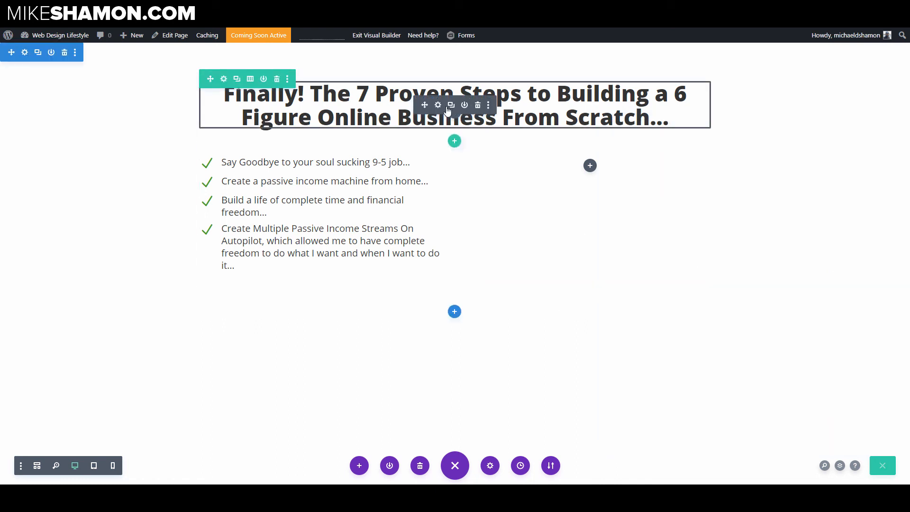
# Step: Duplicate the headline text module and delete the copy again
pyautogui.click(450, 105)
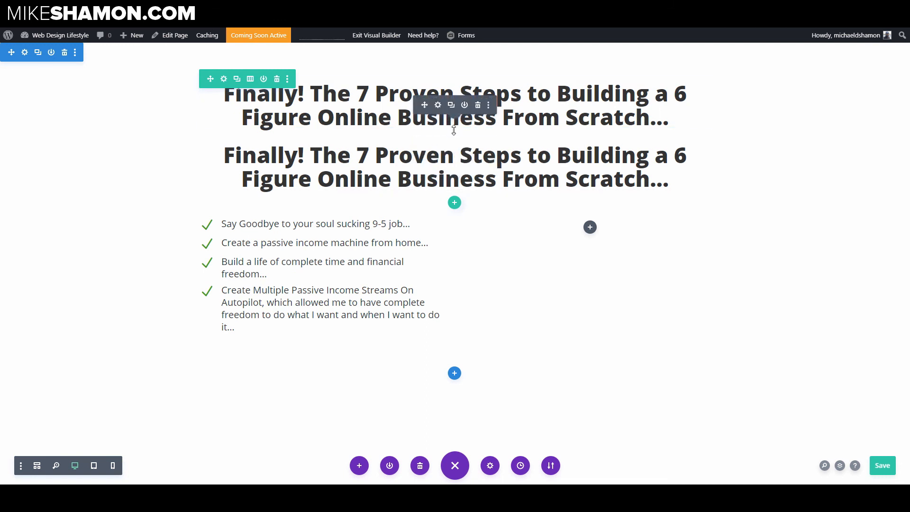
pyautogui.click(477, 148)
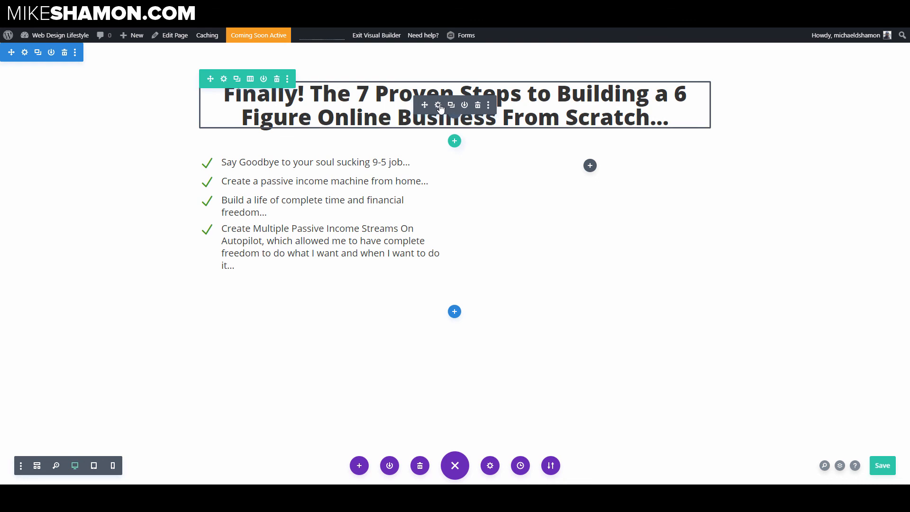
# Step: Set the headline text module's bottom margin to 0 and save its settings
pyautogui.click(437, 101)
pyautogui.click(683, 164)
pyautogui.click(670, 294)
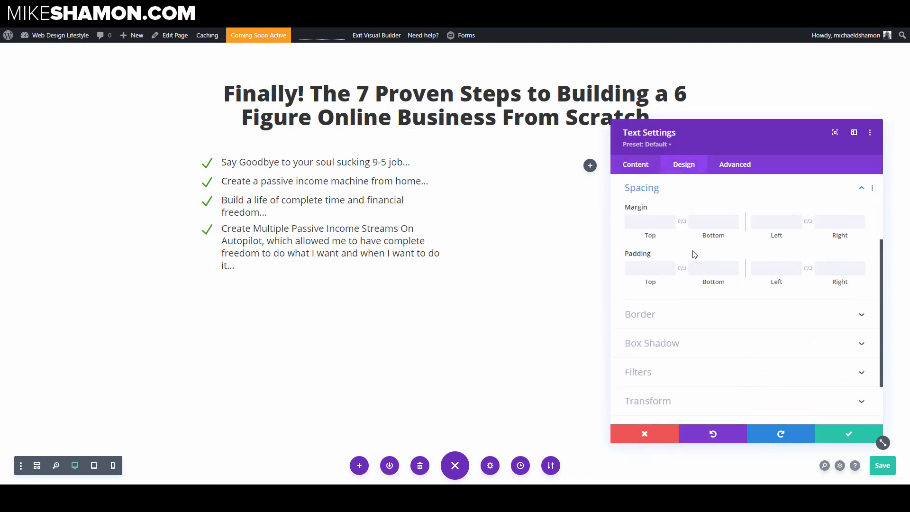
pyautogui.click(713, 221)
pyautogui.write('0')
pyautogui.click(844, 432)
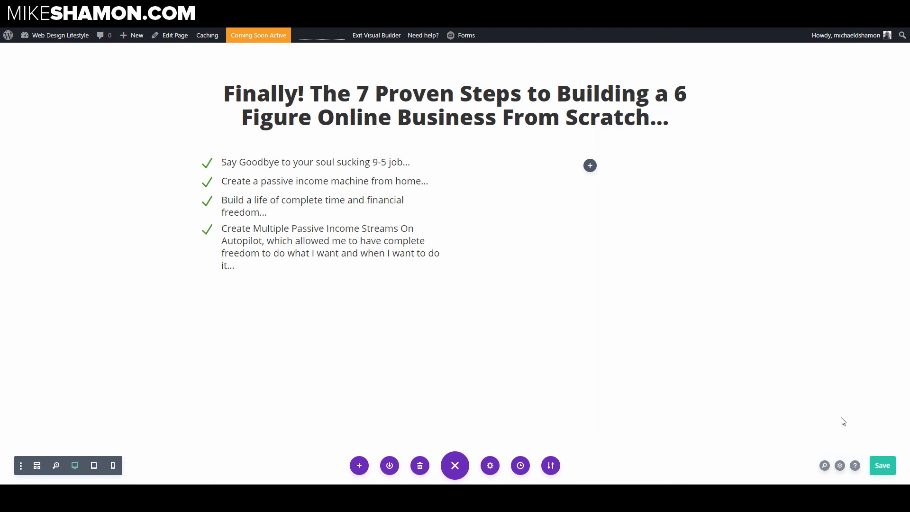
# Step: Duplicate the headline and set the copy's font weight to Light and its text size to 24px
pyautogui.click(451, 105)
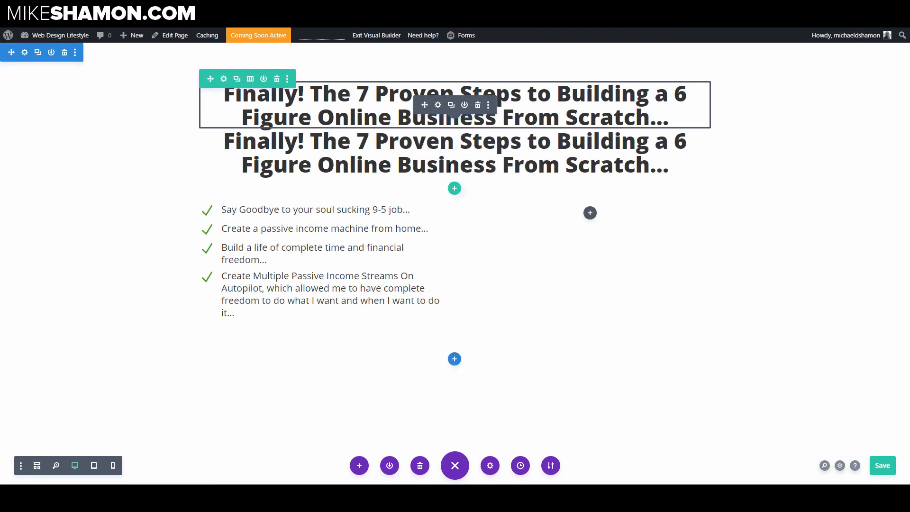
pyautogui.click(438, 135)
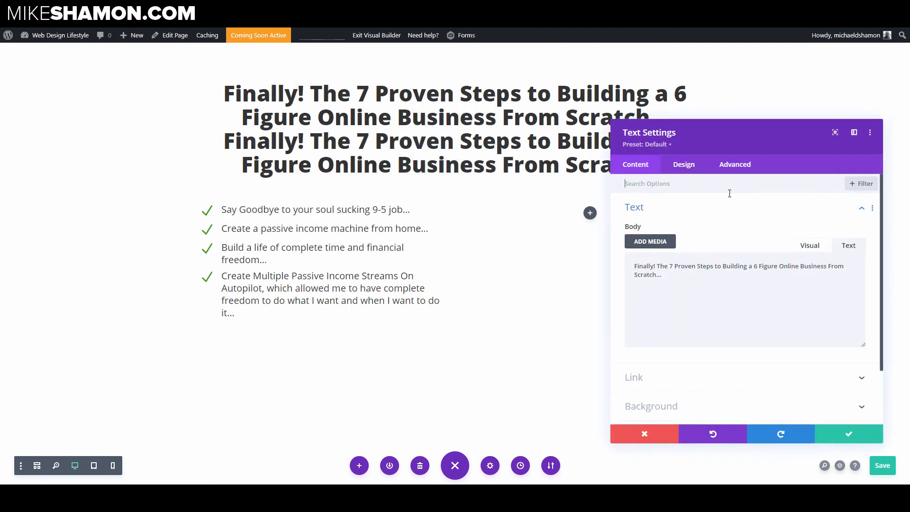
pyautogui.click(687, 165)
pyautogui.click(703, 208)
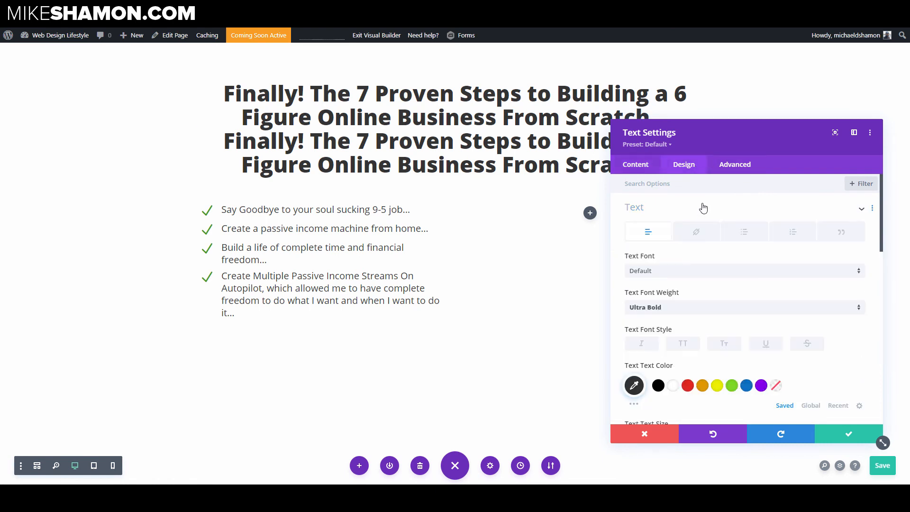
pyautogui.scroll(-2, 733, 263)
pyautogui.click(670, 230)
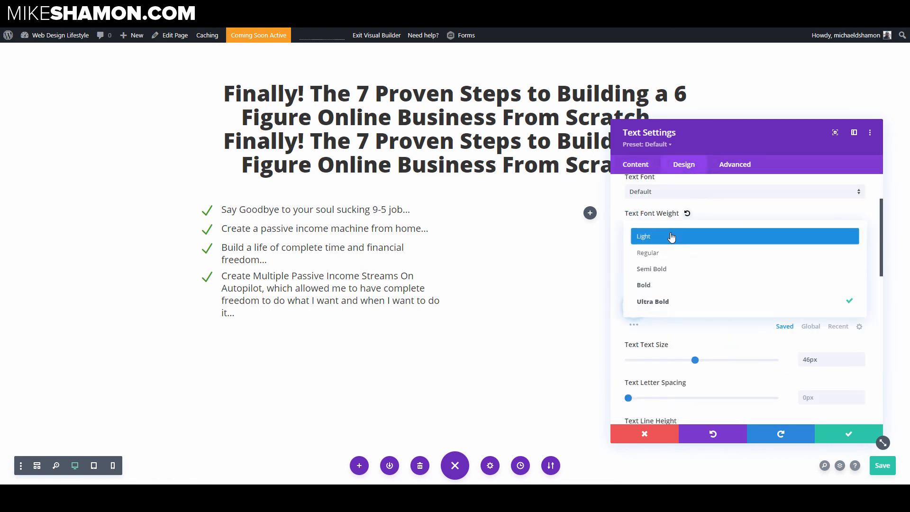
pyautogui.click(667, 237)
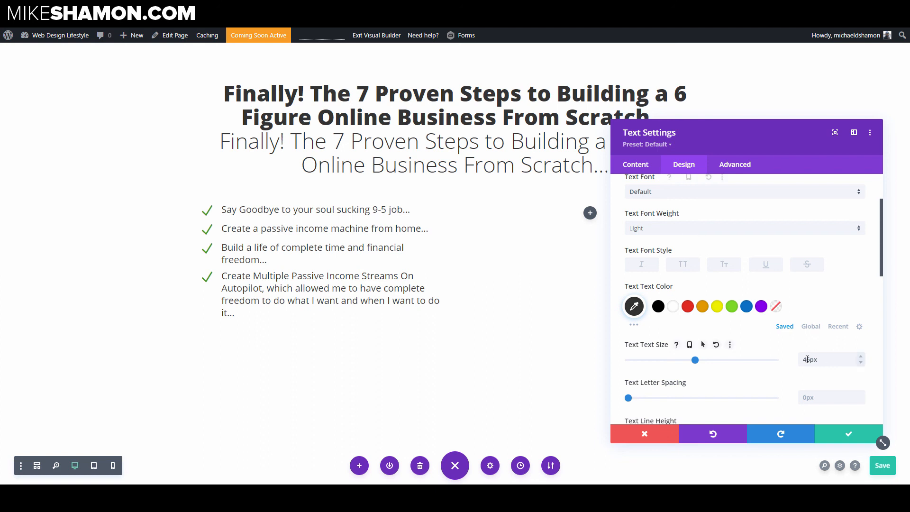
pyautogui.moveTo(809, 362); pyautogui.dragTo(794, 362)
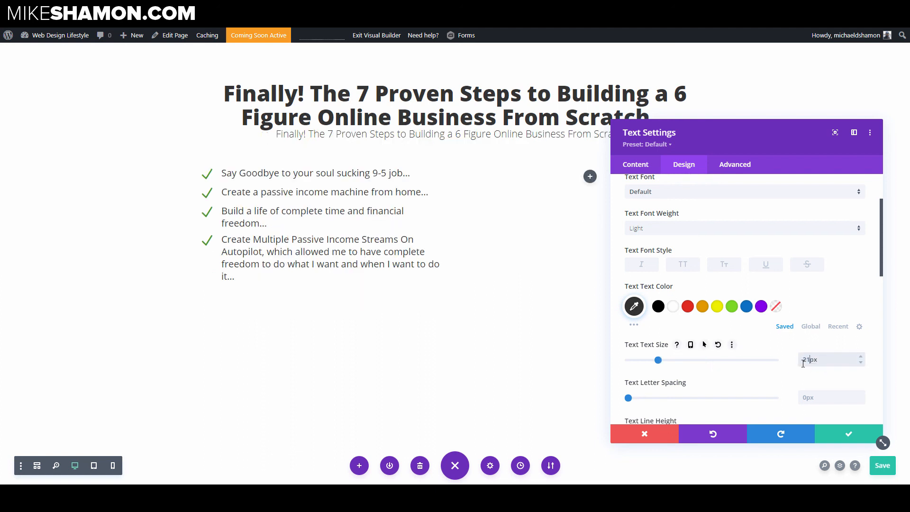
pyautogui.click(861, 358)
pyautogui.click(860, 358)
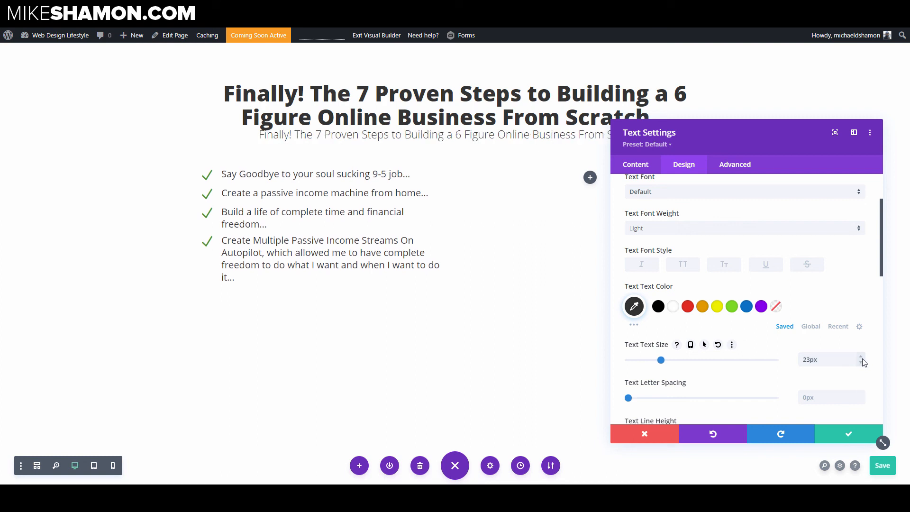
pyautogui.click(863, 359)
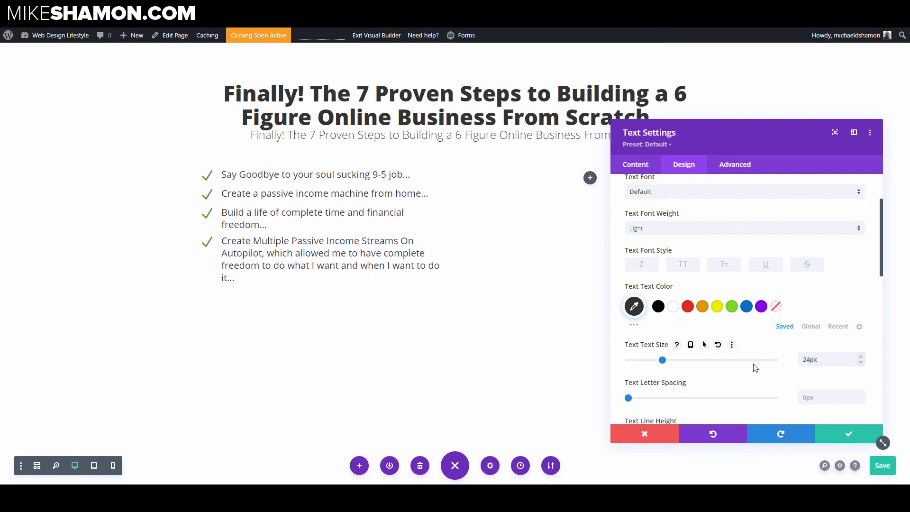
# Step: Set the copied headline's top padding to 16px
pyautogui.scroll(3, 688, 219)
pyautogui.click(674, 207)
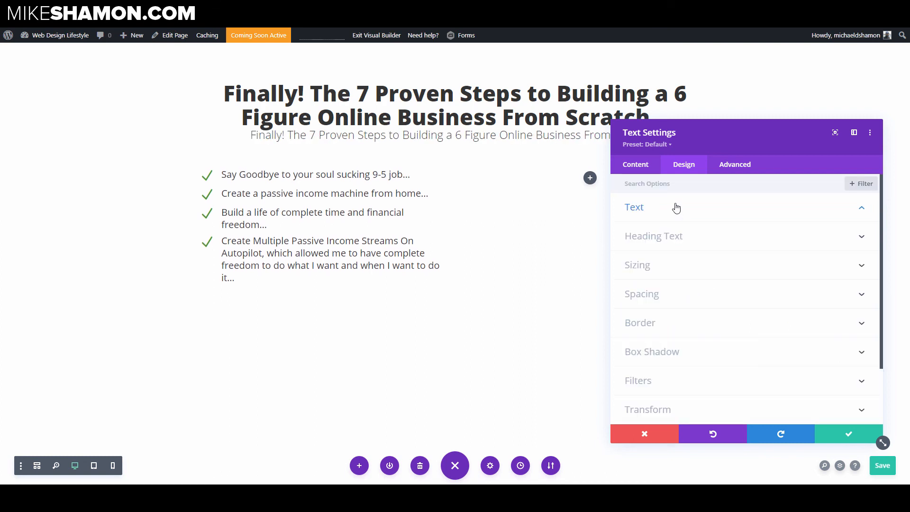
pyautogui.click(648, 297)
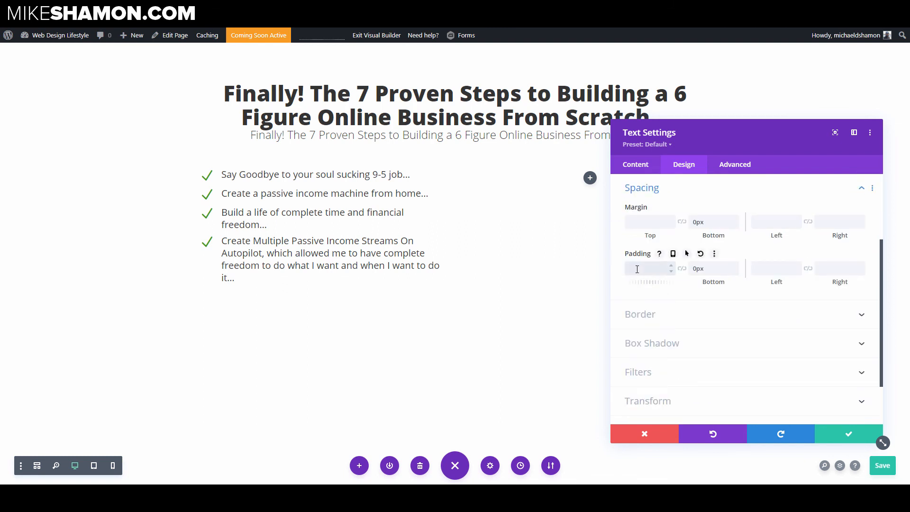
pyautogui.write('16')
pyautogui.click(649, 285)
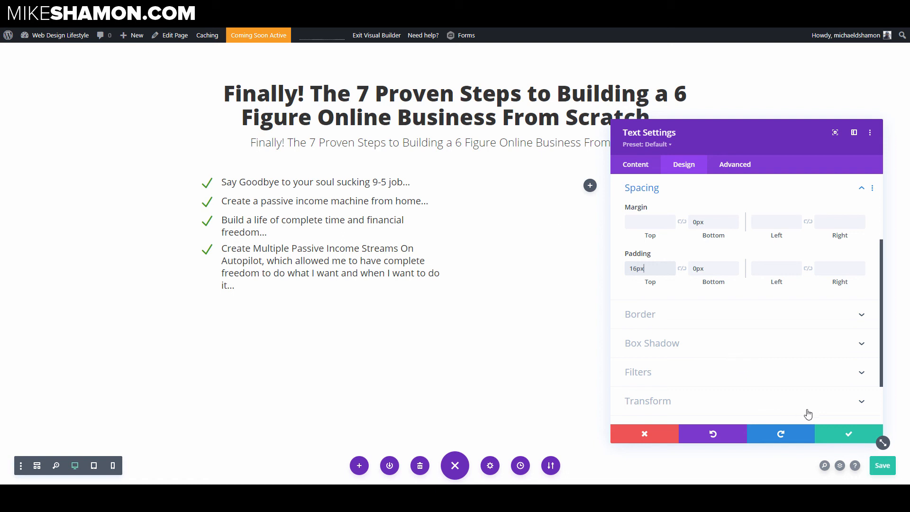
# Step: Replace the copy's body with the pasted subheadline "Without Having a Product, Experience or Dealing with Clients" and save
pyautogui.scroll(3, 734, 247)
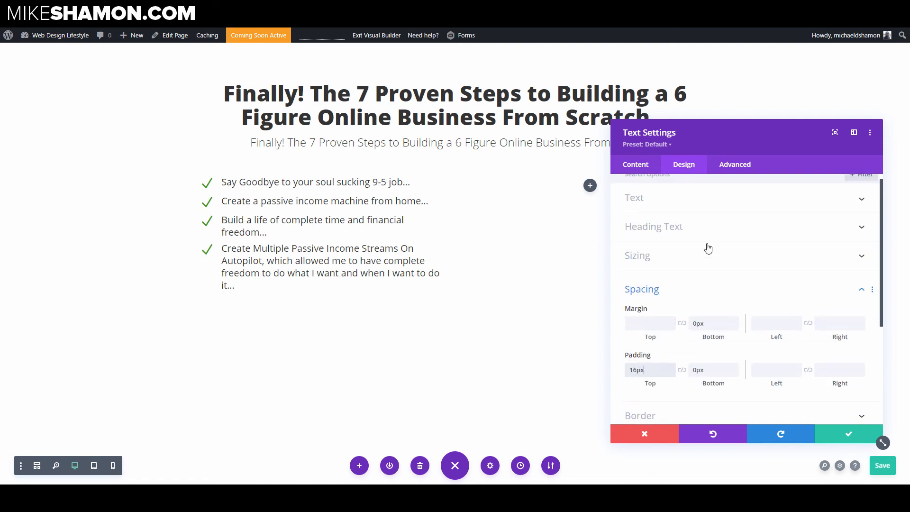
pyautogui.click(652, 209)
pyautogui.click(665, 211)
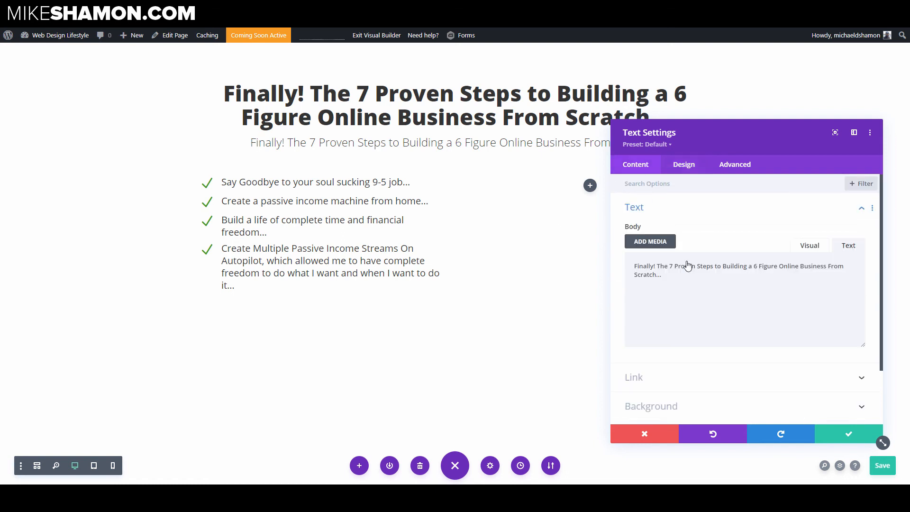
pyautogui.tripleClick(729, 297)
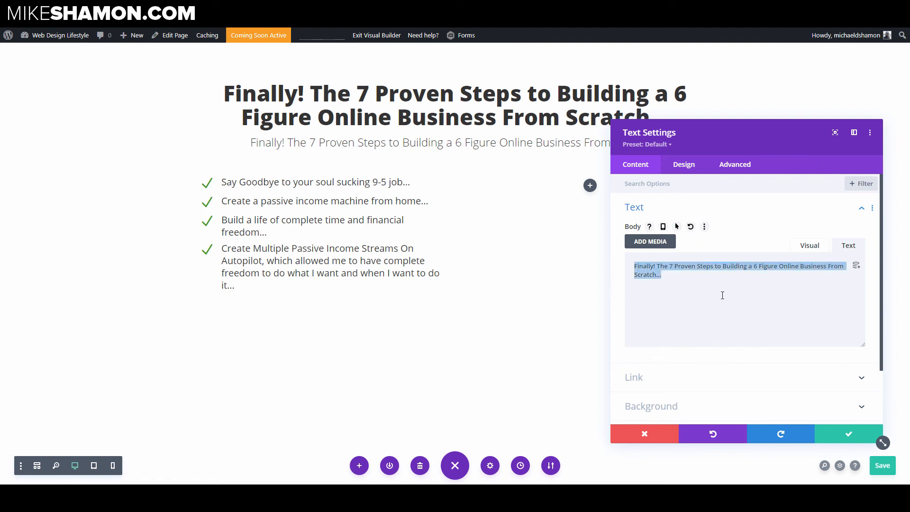
pyautogui.write('Without Having a Product, Experience or Dealing with Clients')
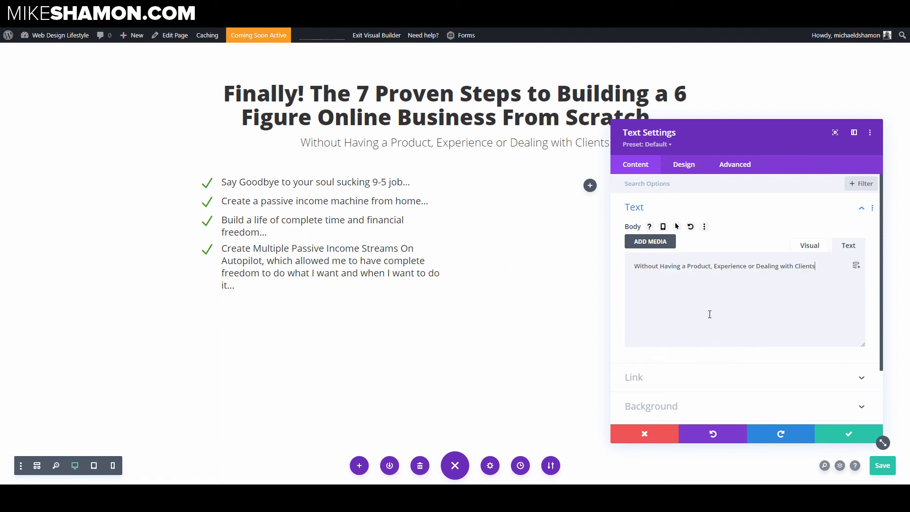
pyautogui.click(845, 435)
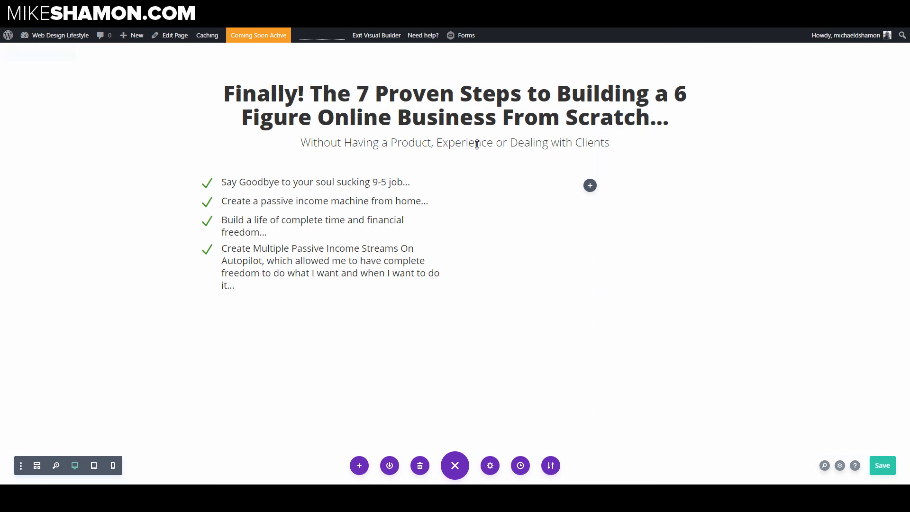
# Step: Duplicate the subheadline and move the copy into the blurb column above the checkmark list
pyautogui.moveTo(450, 142)
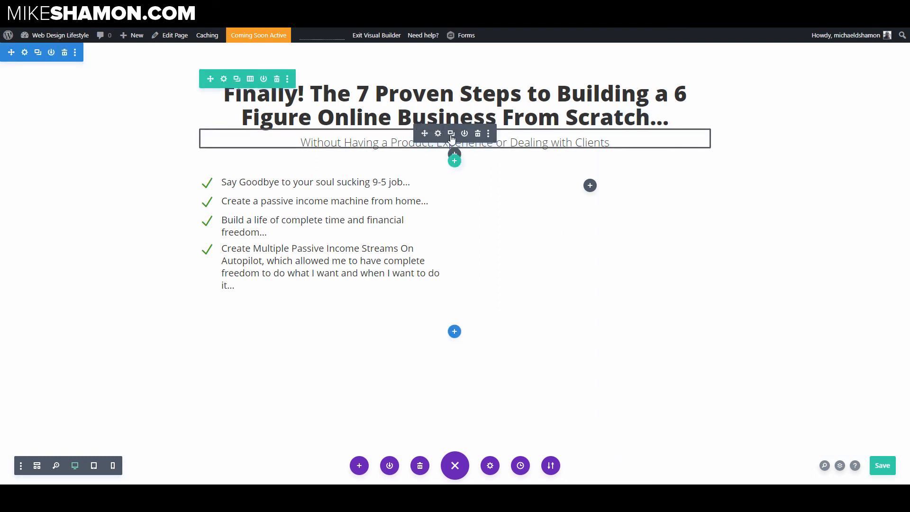
pyautogui.click(451, 134)
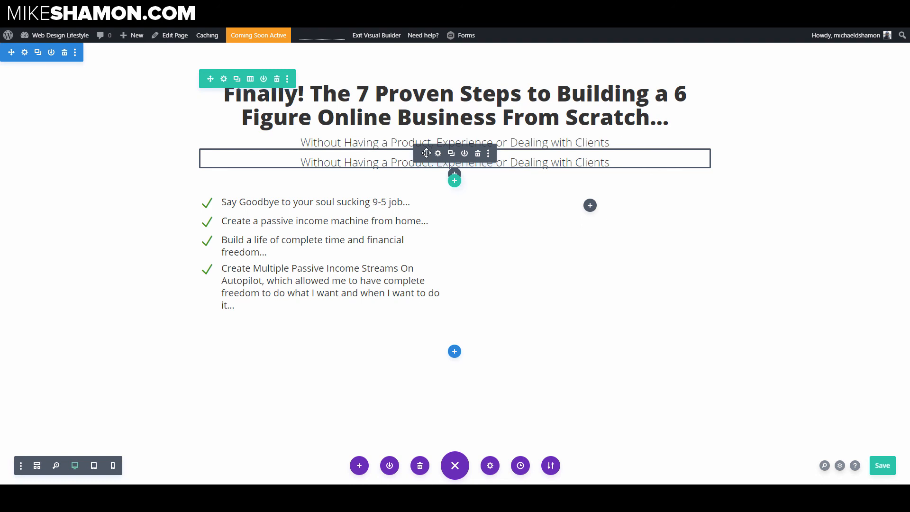
pyautogui.moveTo(417, 168); pyautogui.dragTo(331, 185)
pyautogui.moveTo(374, 204); pyautogui.dragTo(305, 192)
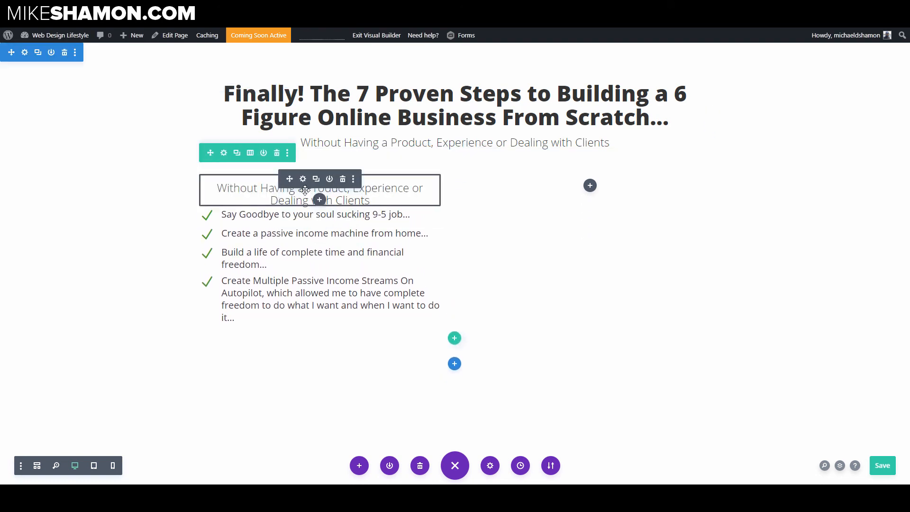
# Step: Set the moved text module's font weight to Ultra Bold
pyautogui.click(303, 179)
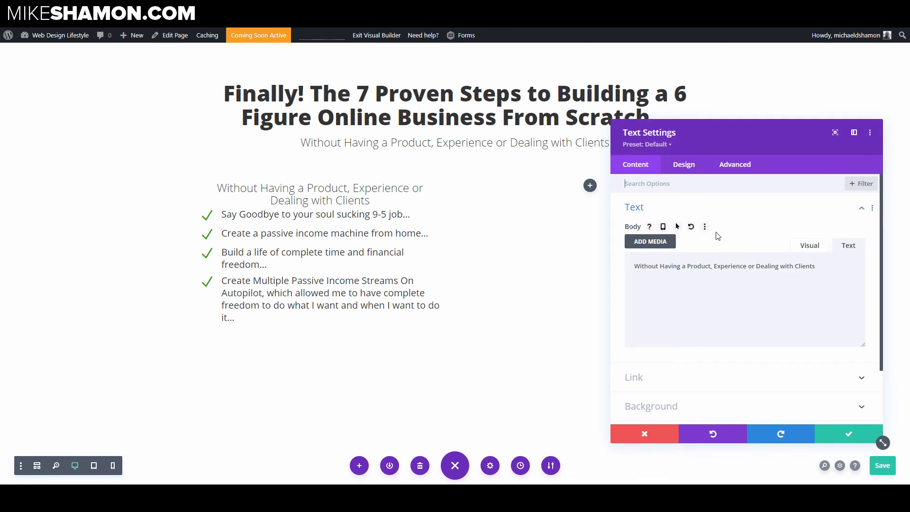
pyautogui.click(689, 169)
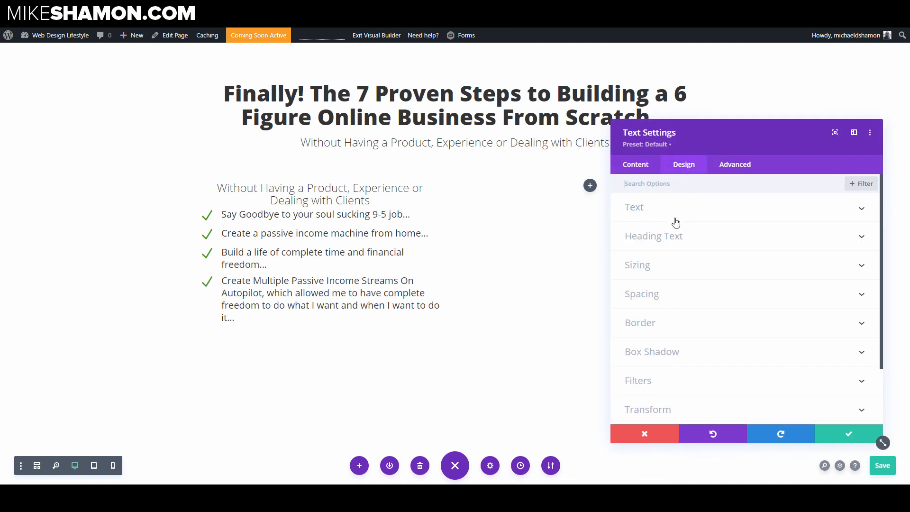
pyautogui.click(675, 212)
pyautogui.click(648, 310)
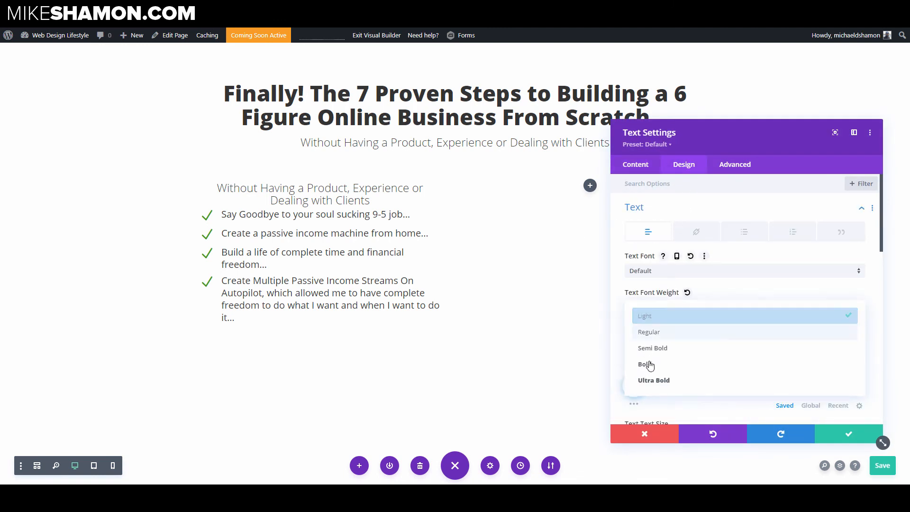
pyautogui.click(652, 379)
pyautogui.click(658, 385)
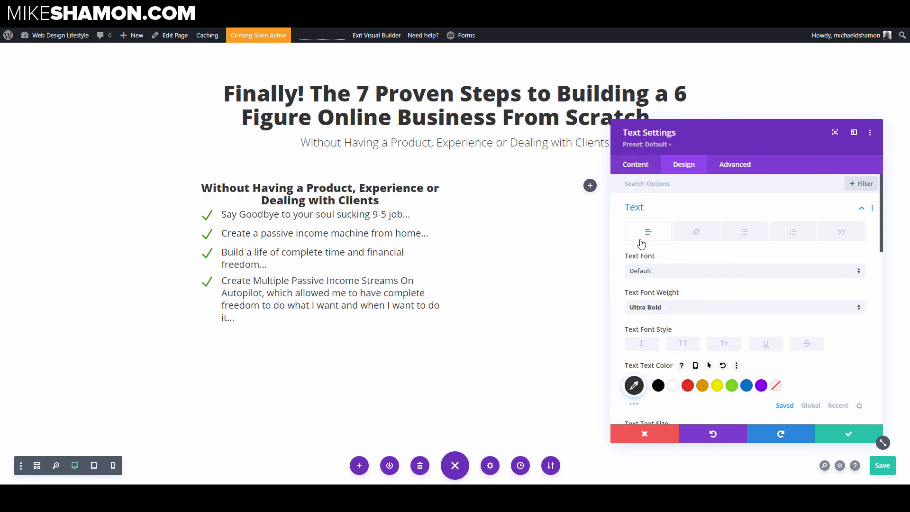
# Step: Replace that text module's body with the pasted text "Do You Want To..."
pyautogui.click(663, 210)
pyautogui.click(635, 164)
pyautogui.click(671, 209)
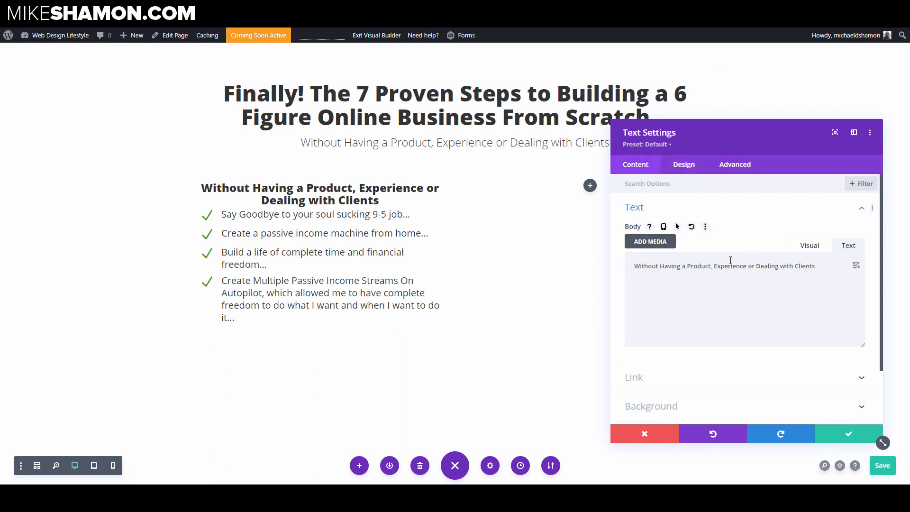
pyautogui.hotkey('ctrl', 'a')
pyautogui.write('Do You Want To...')
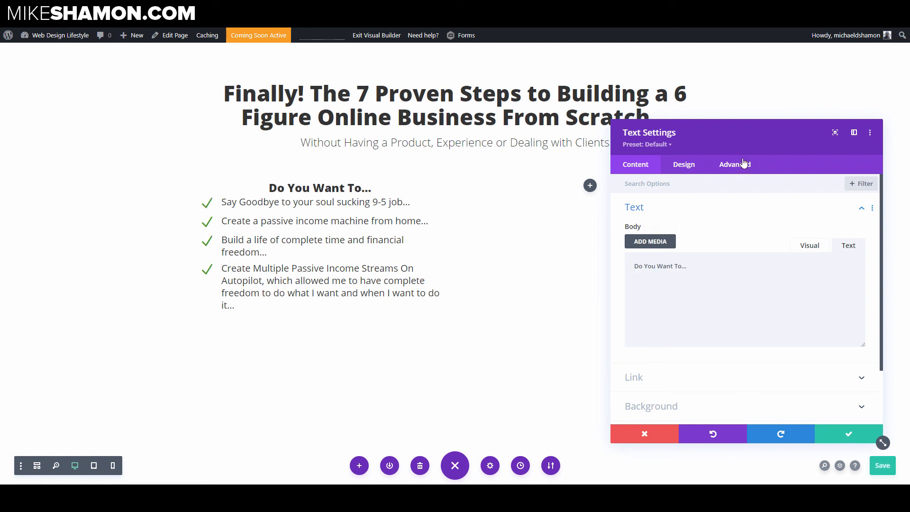
# Step: Set the "Do You Want To..." text module's top padding to 0px and bottom padding to 16px
pyautogui.click(685, 170)
pyautogui.click(662, 296)
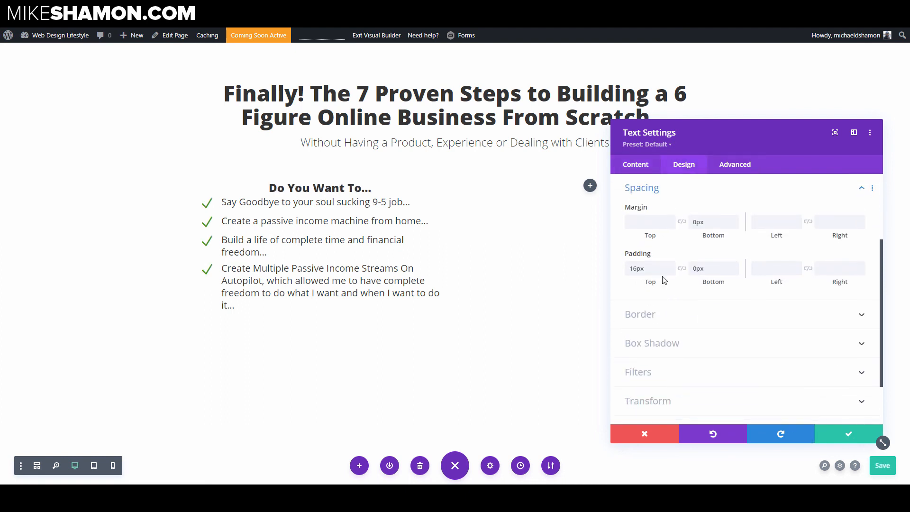
pyautogui.click(653, 268)
pyautogui.doubleClick(653, 268)
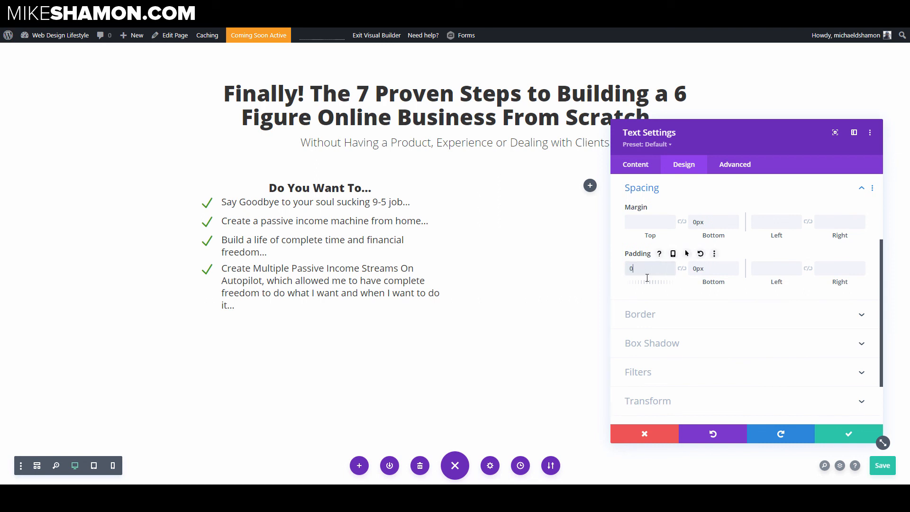
pyautogui.doubleClick(710, 270)
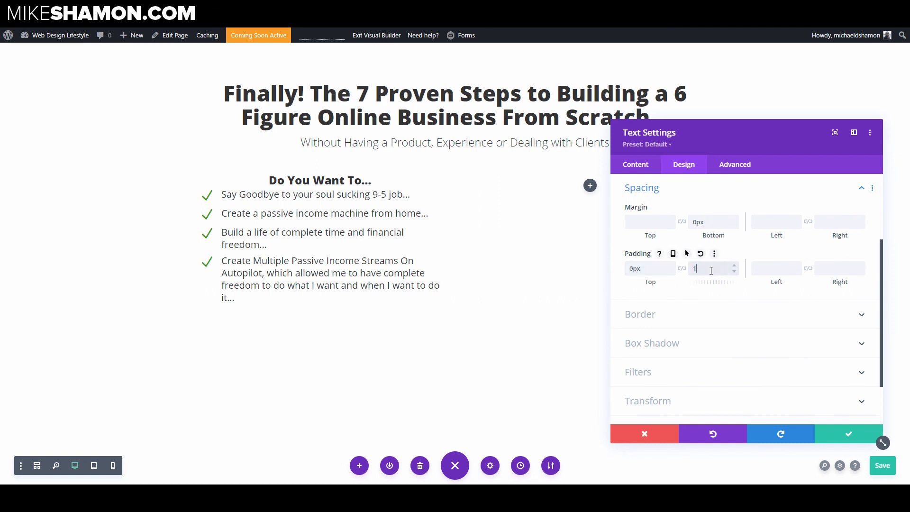
pyautogui.write('16px')
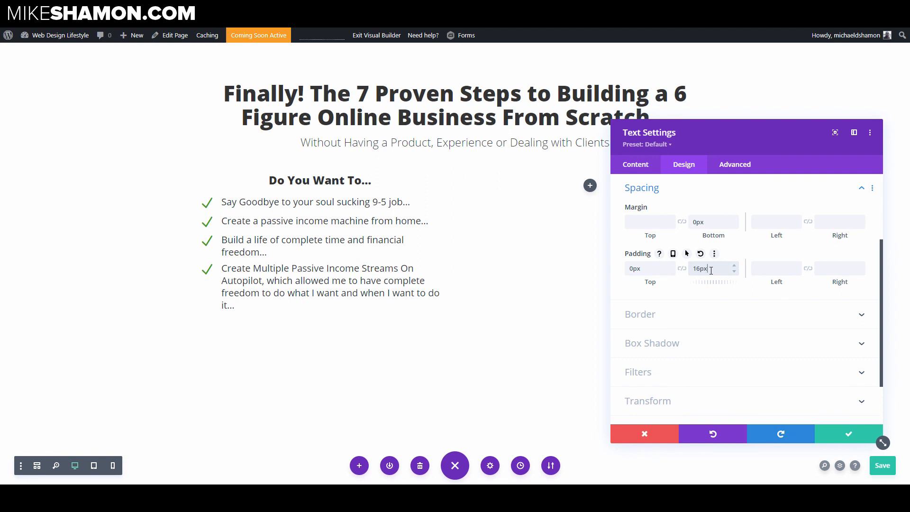
# Step: Increase that module's text size to 32px and save the module
pyautogui.scroll(3, 687, 227)
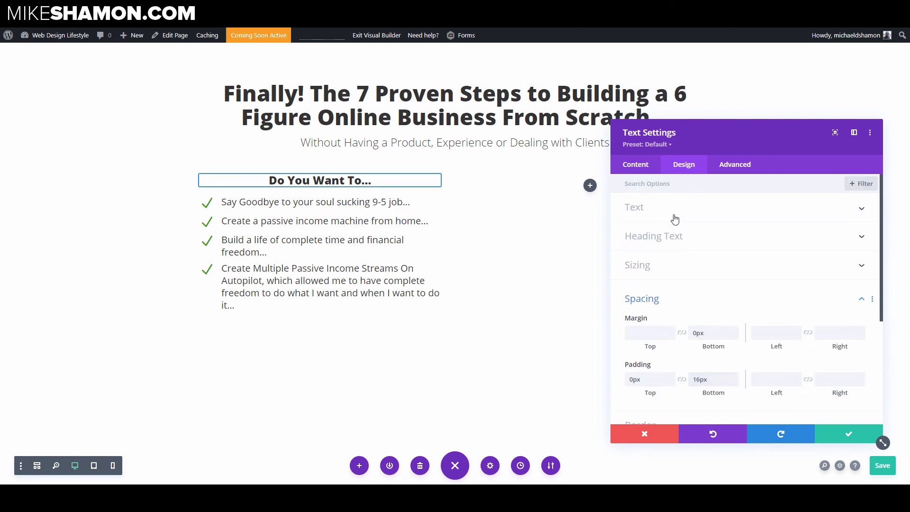
pyautogui.click(675, 219)
pyautogui.scroll(-3, 768, 325)
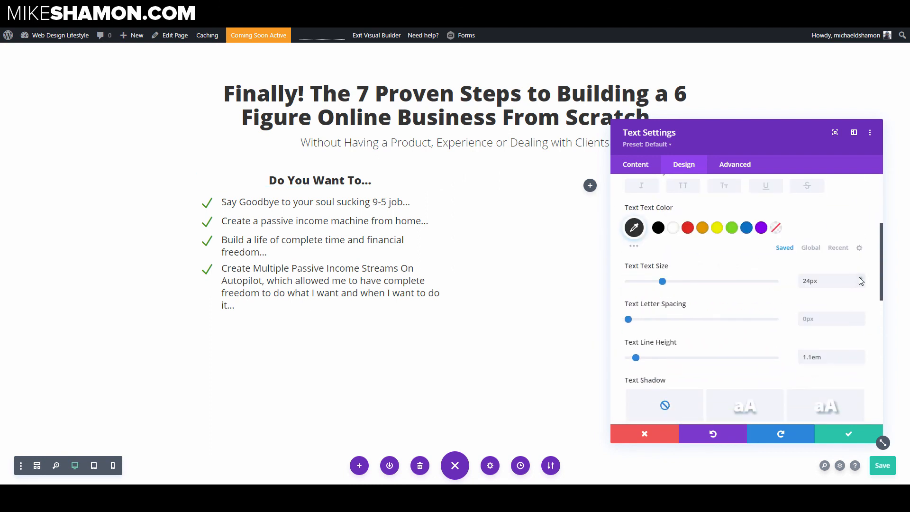
pyautogui.click(860, 278)
pyautogui.click(860, 278)
pyautogui.click(860, 277)
pyautogui.click(859, 277)
pyautogui.click(860, 278)
pyautogui.click(860, 278)
pyautogui.click(860, 277)
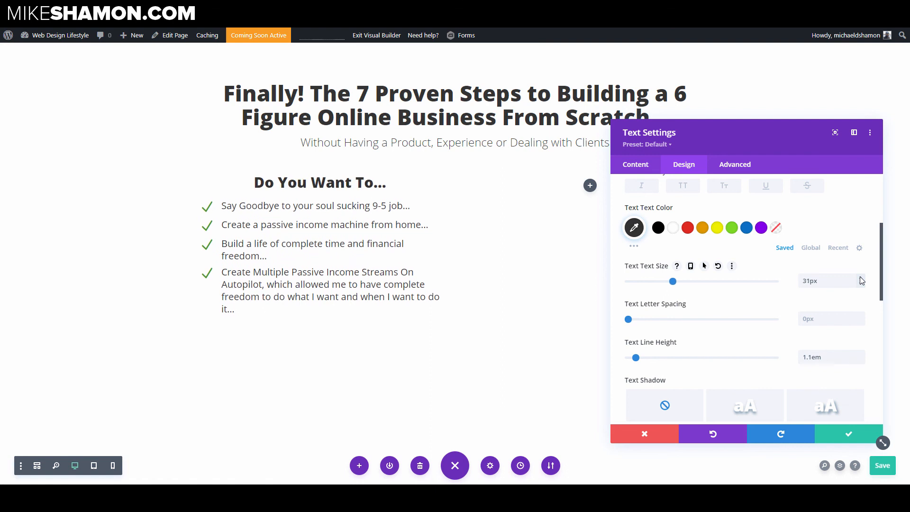
pyautogui.click(860, 278)
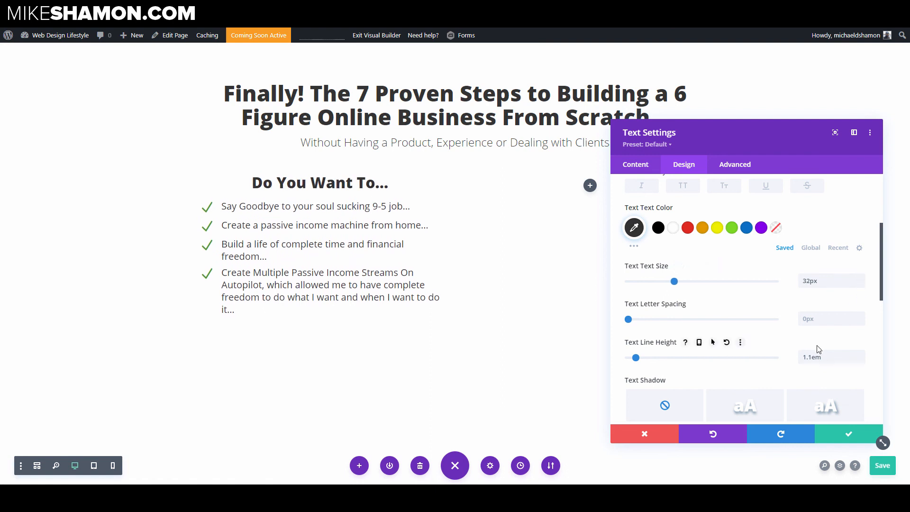
pyautogui.click(851, 435)
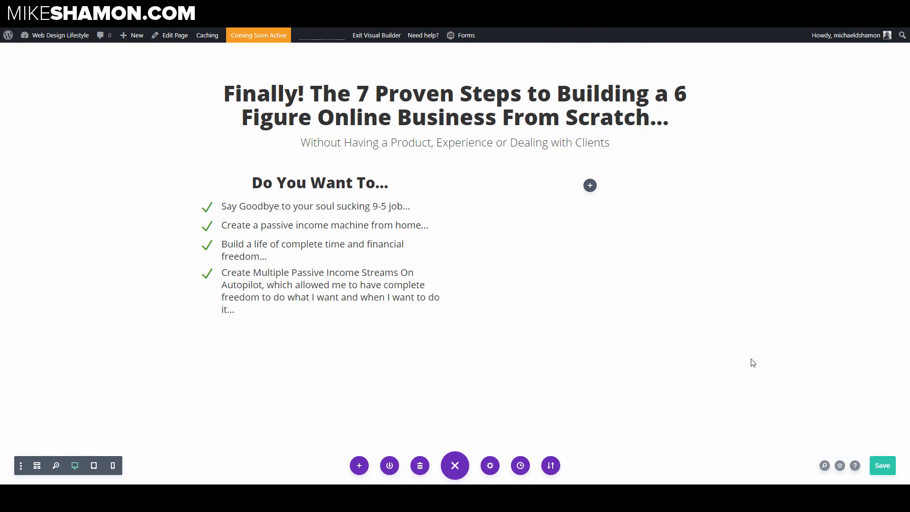
# Step: Insert an Email Optin module into the empty right column beside the checkmark list
pyautogui.click(592, 189)
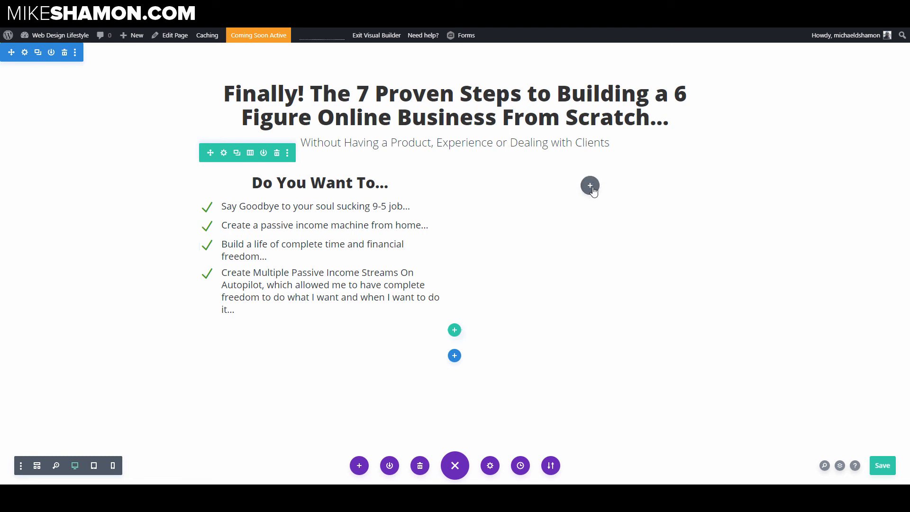
pyautogui.click(580, 264)
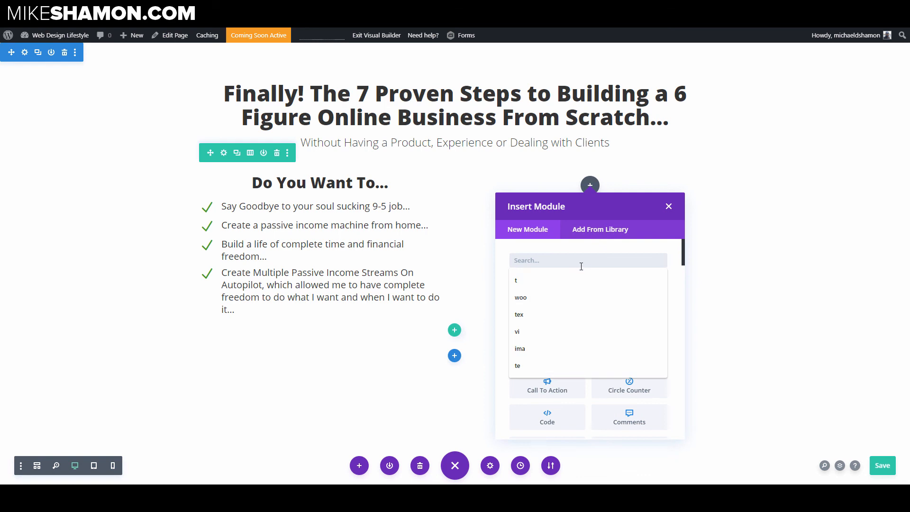
pyautogui.write('email')
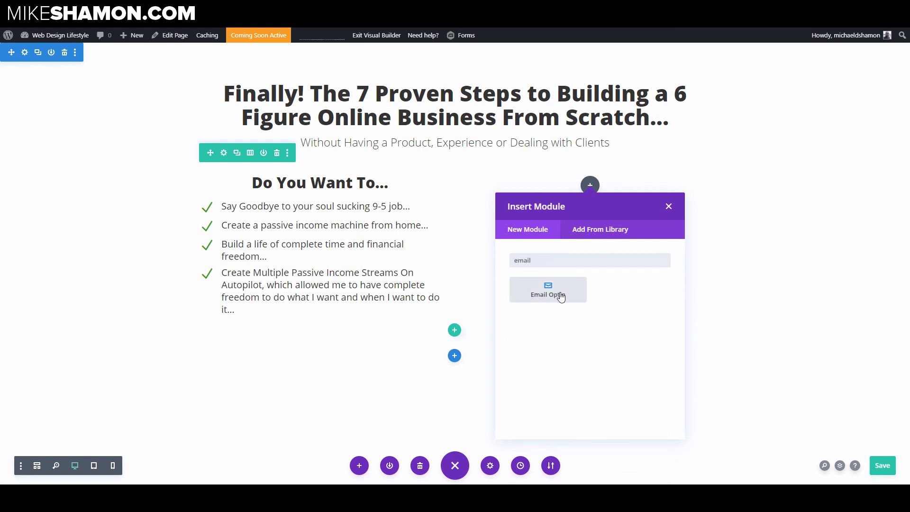
pyautogui.click(560, 296)
# Step: Clear the optin's title and replace its body with "Enter Your Name and Email in the Box Below"
pyautogui.tripleClick(723, 239)
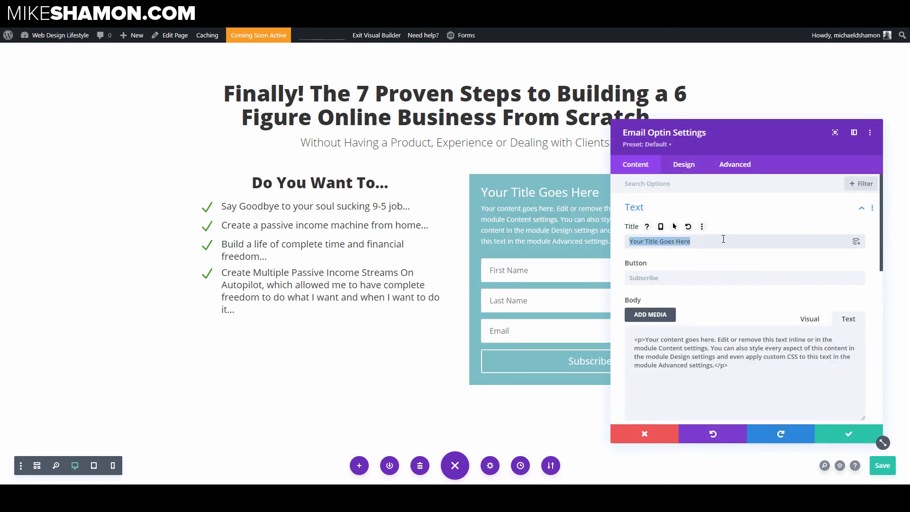
pyautogui.press('BackSpace')
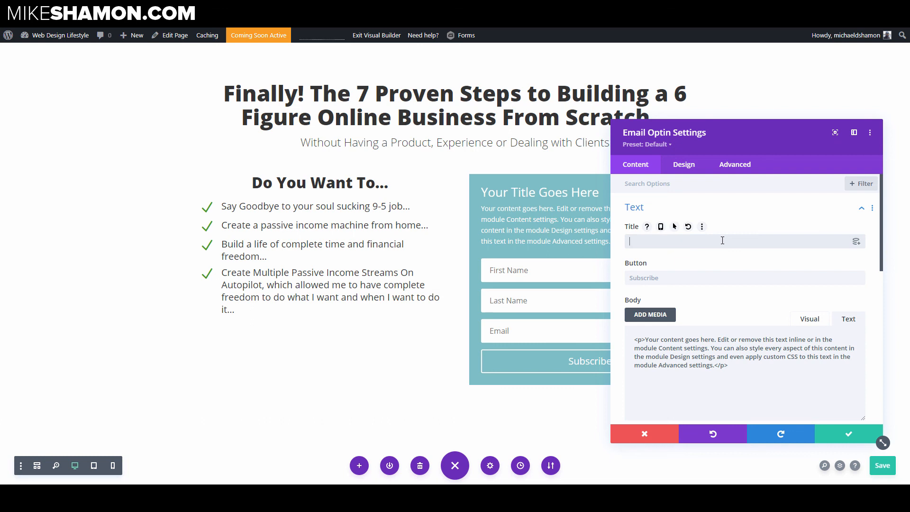
pyautogui.tripleClick(767, 364)
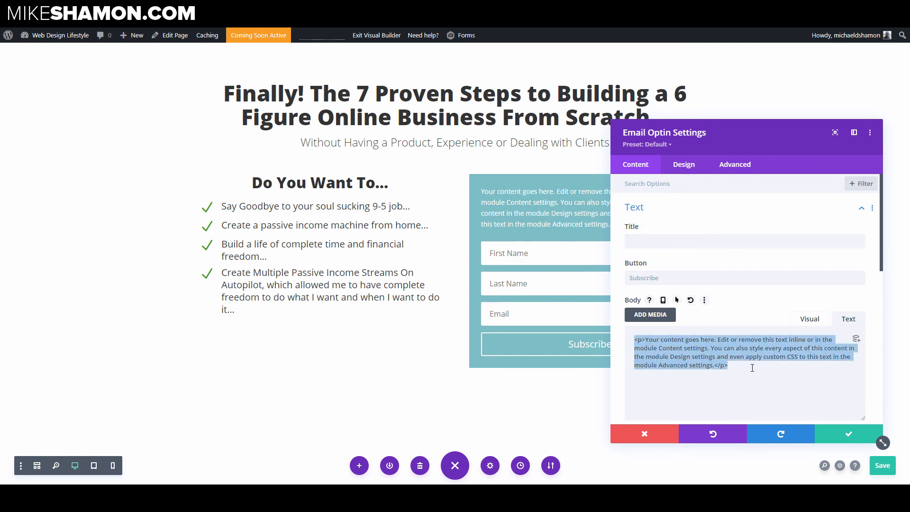
pyautogui.write('Enter Your Name and Email in the Box Below')
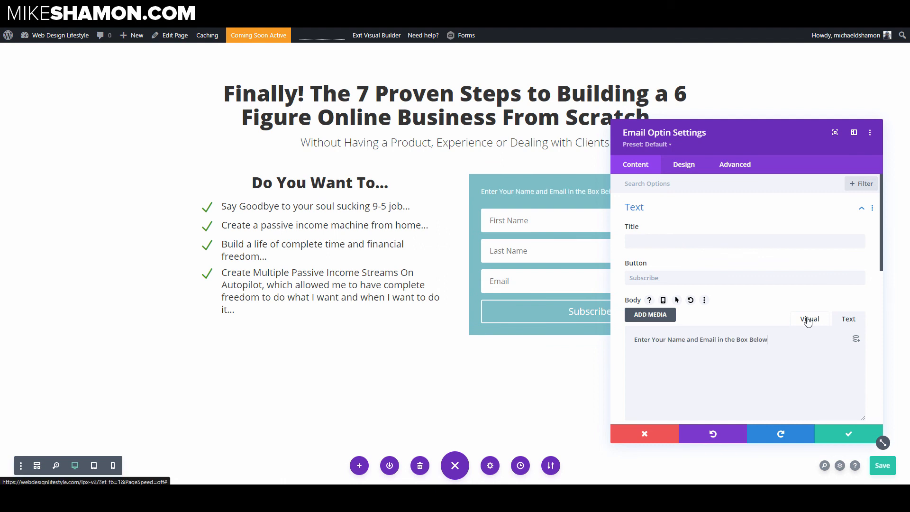
# Step: Set the optin's body text color to #333333
pyautogui.moveTo(729, 139); pyautogui.dragTo(792, 131)
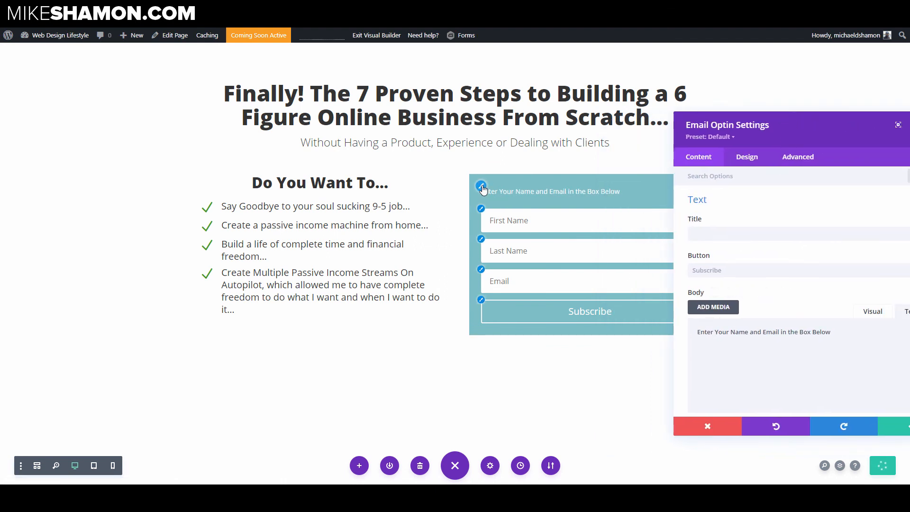
pyautogui.click(488, 192)
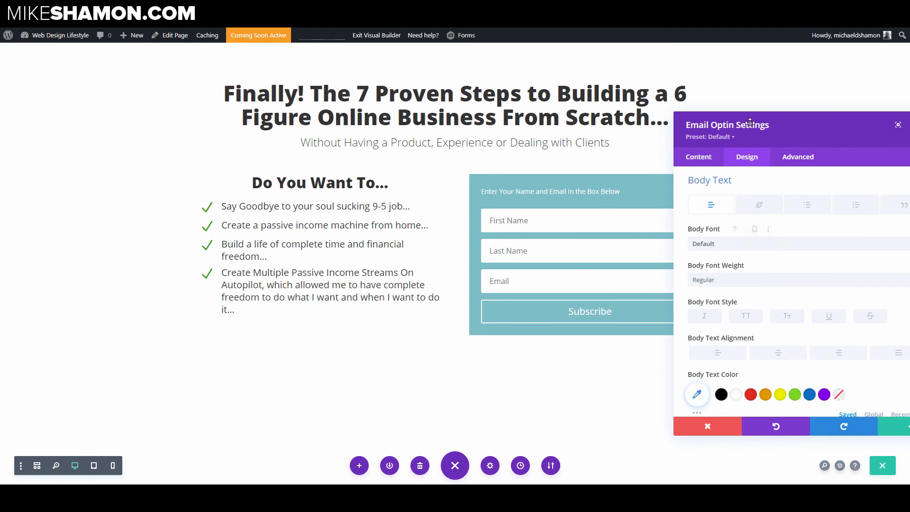
pyautogui.moveTo(801, 140); pyautogui.dragTo(737, 119)
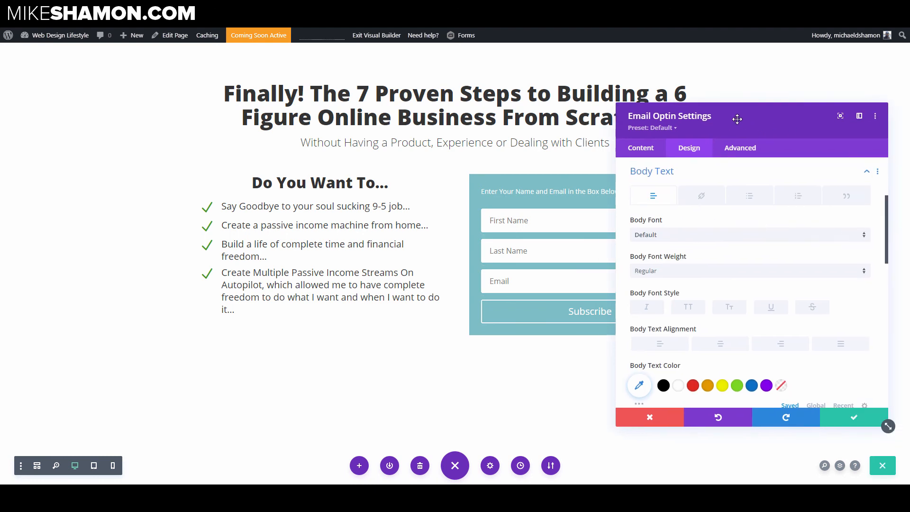
pyautogui.click(663, 385)
pyautogui.click(639, 385)
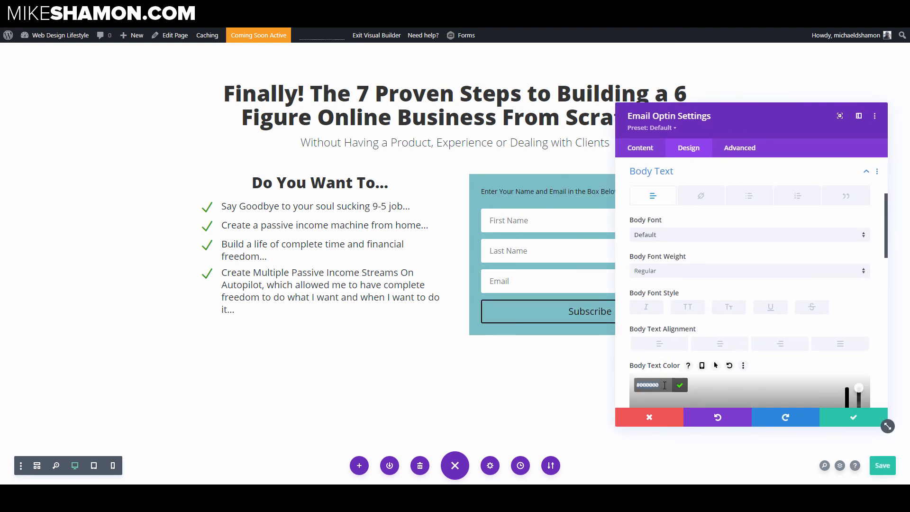
pyautogui.write('333333')
pyautogui.press('Return')
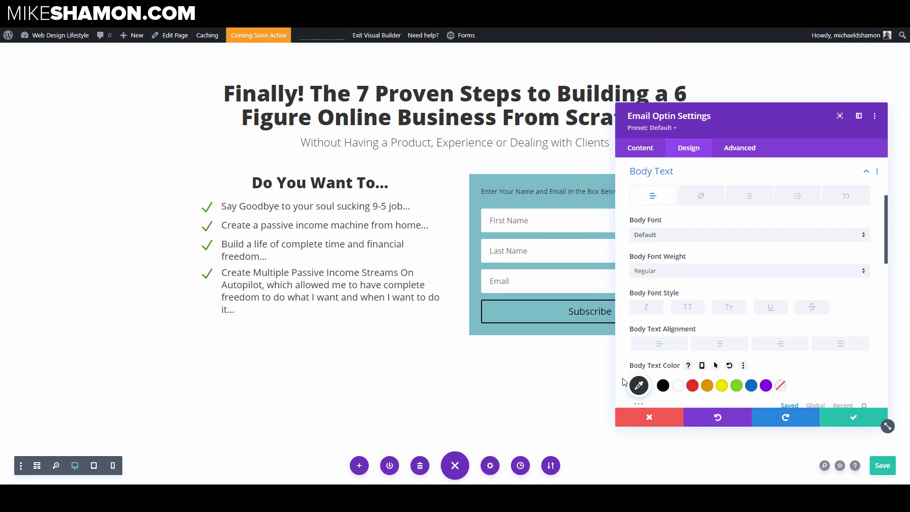
# Step: Center-align the optin's body text and set its size to 18px
pyautogui.scroll(-2, 706, 322)
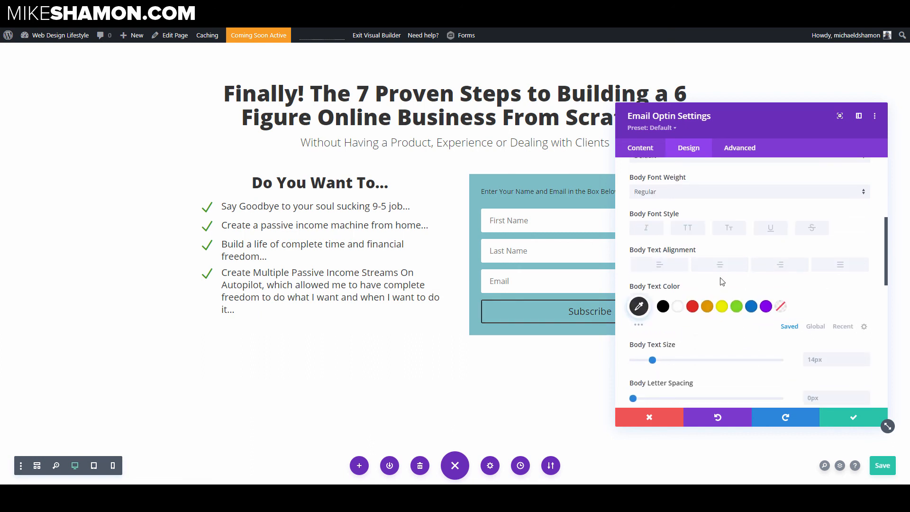
pyautogui.click(723, 269)
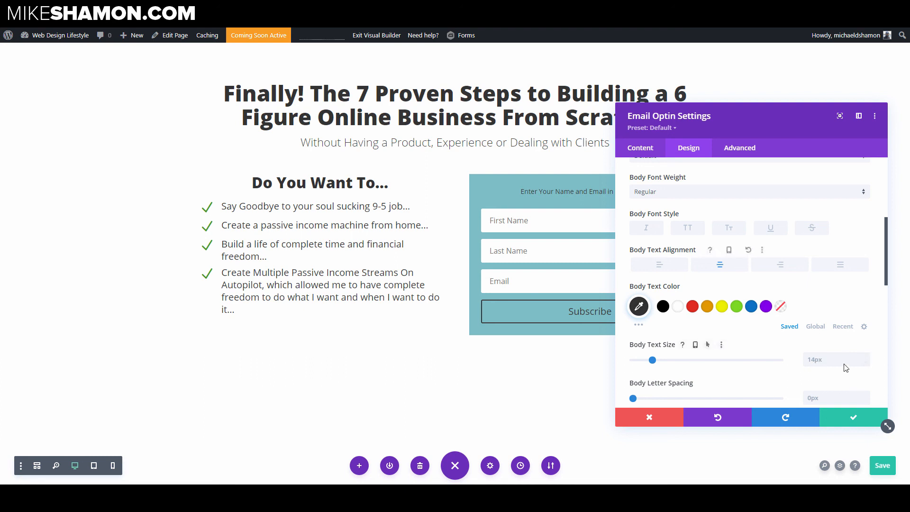
pyautogui.click(866, 356)
pyautogui.click(866, 357)
pyautogui.click(866, 357)
pyautogui.click(869, 358)
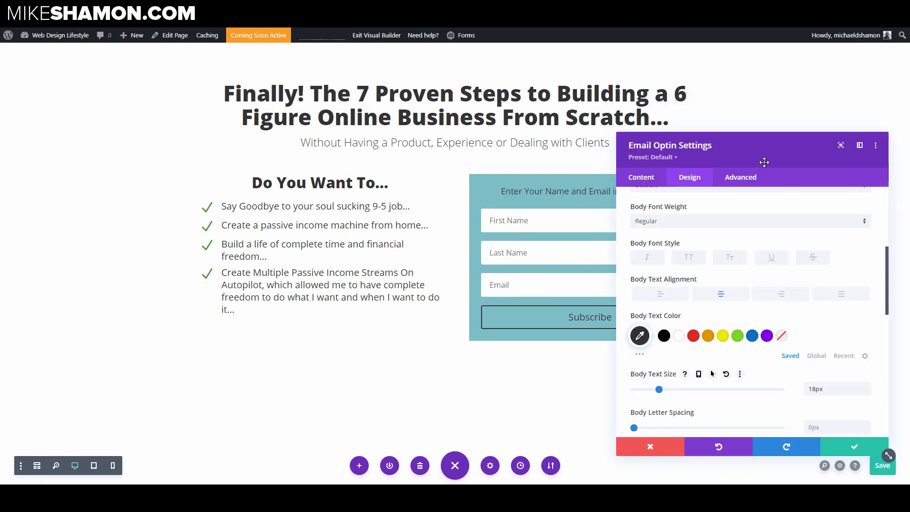
# Step: Set the optin's body line height to 1.3em
pyautogui.scroll(-3, 798, 335)
pyautogui.scroll(-1, 793, 351)
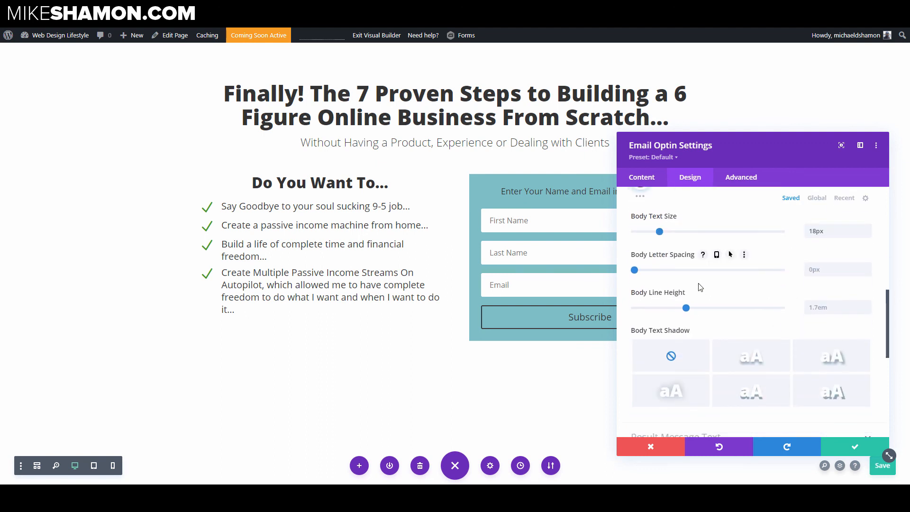
pyautogui.moveTo(686, 308); pyautogui.dragTo(658, 308)
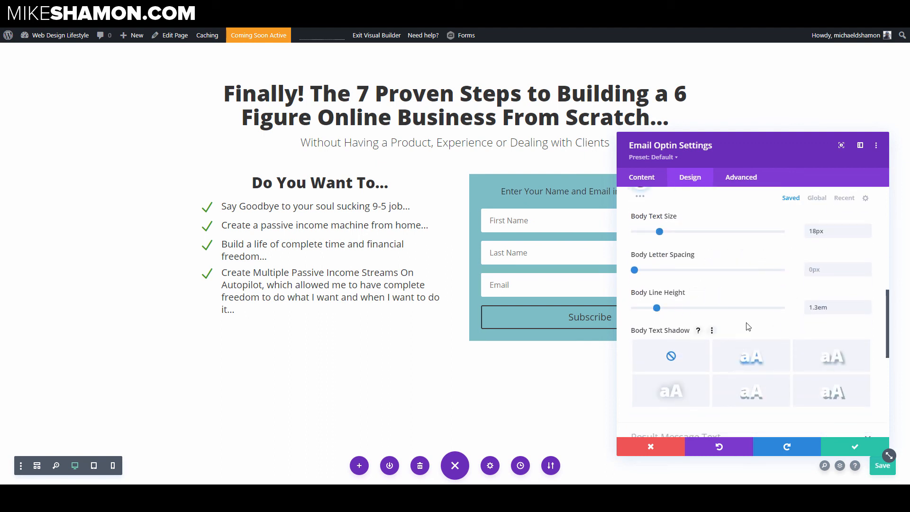
# Step: Set the optin's top and bottom margin and top and bottom padding to 0px
pyautogui.scroll(-2, 716, 345)
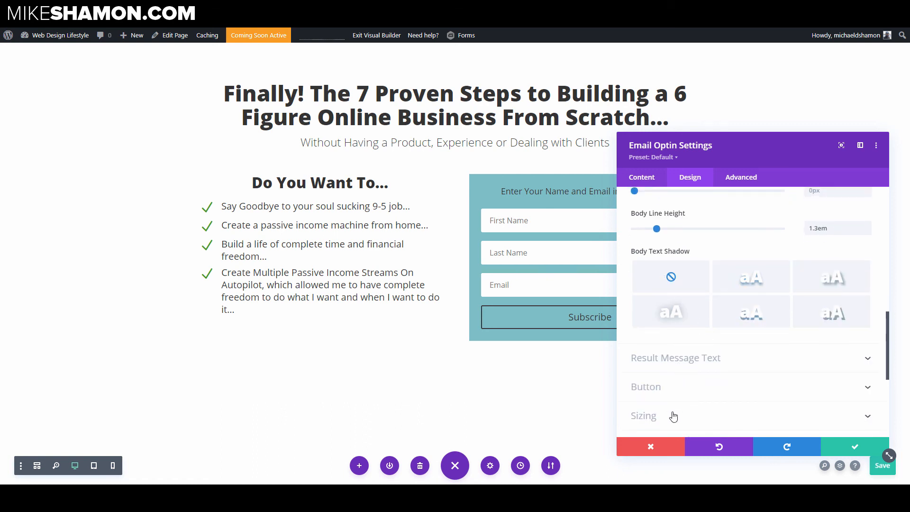
pyautogui.scroll(-2, 673, 416)
pyautogui.click(675, 365)
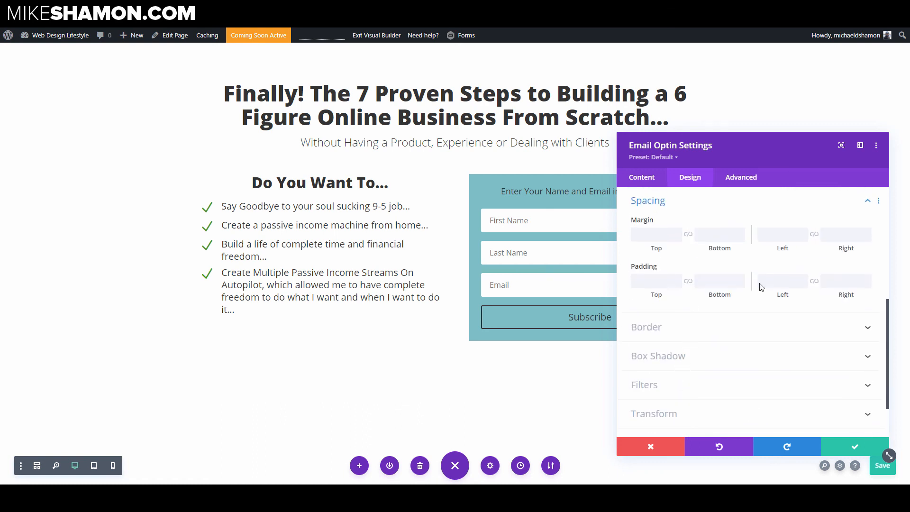
pyautogui.click(720, 286)
pyautogui.write('0')
pyautogui.click(713, 238)
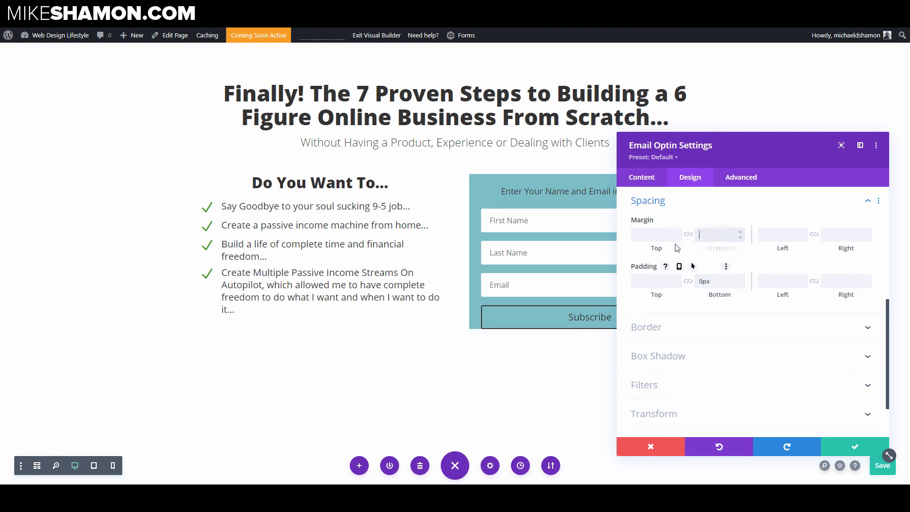
pyautogui.write('0')
pyautogui.click(660, 238)
pyautogui.write('0')
pyautogui.click(658, 283)
pyautogui.write('0')
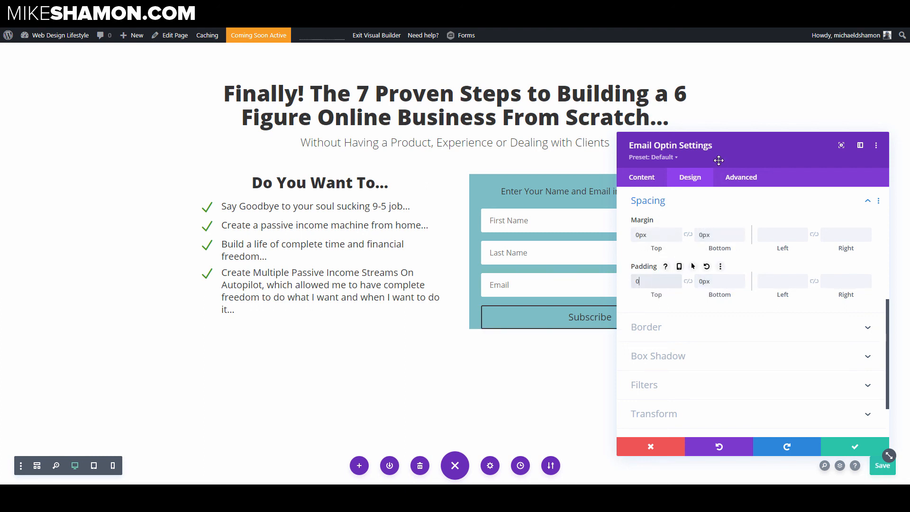
# Step: Remove the optin module's background color
pyautogui.moveTo(720, 161); pyautogui.dragTo(884, 243)
pyautogui.moveTo(788, 203); pyautogui.dragTo(720, 161)
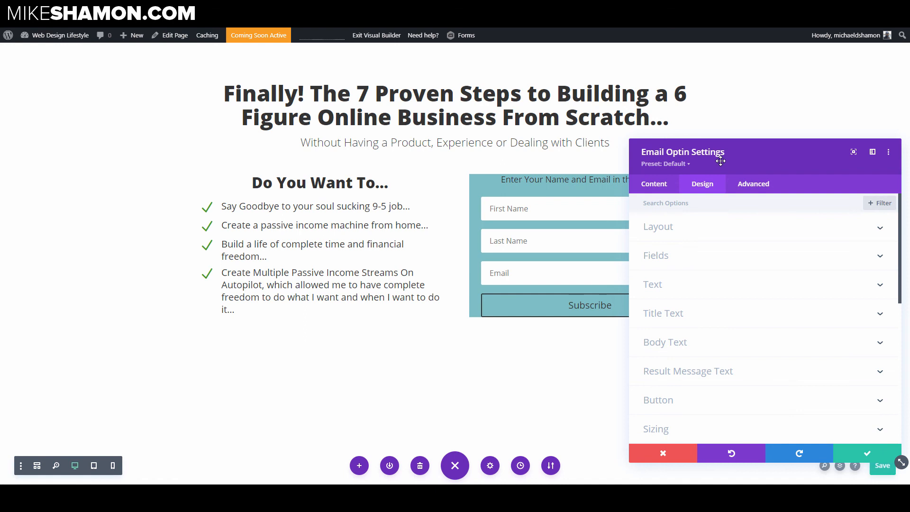
pyautogui.click(647, 186)
pyautogui.scroll(-1, 686, 371)
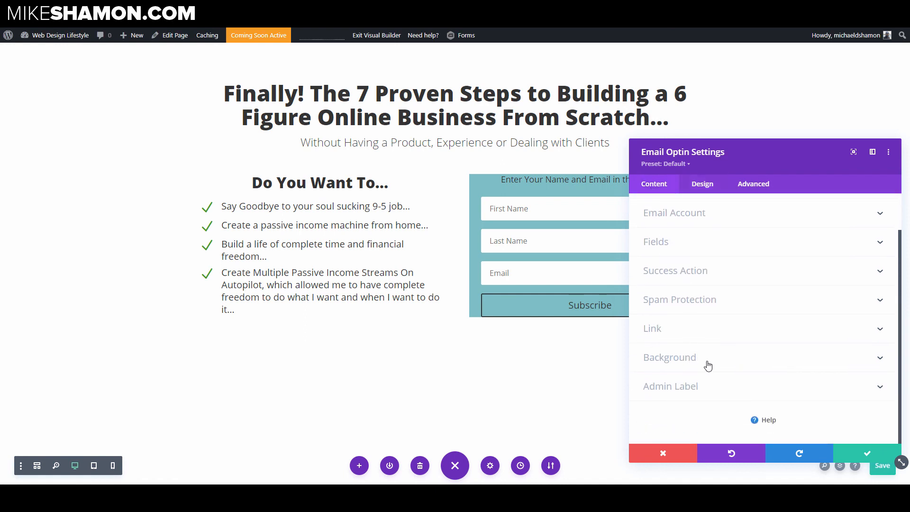
pyautogui.click(708, 365)
pyautogui.click(871, 282)
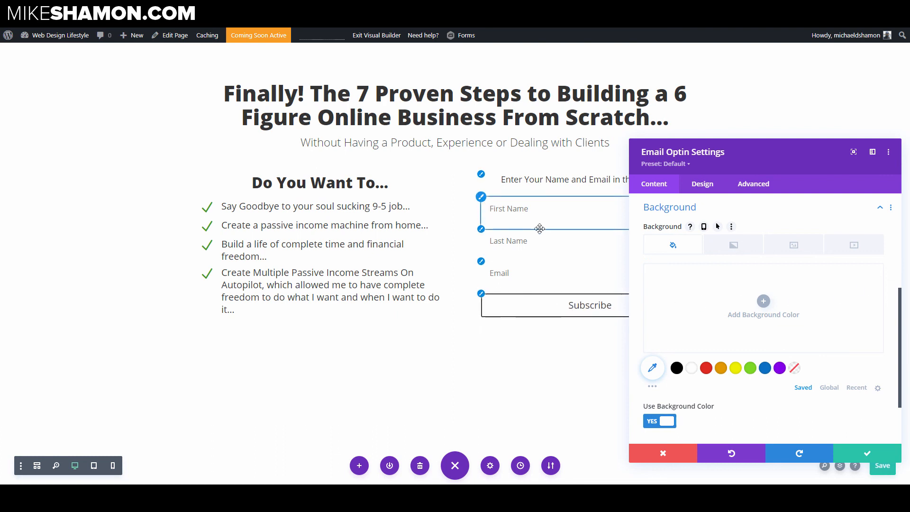
# Step: Give the optin's input fields a 1px solid border in gray #707070 and save the module settings
pyautogui.click(481, 201)
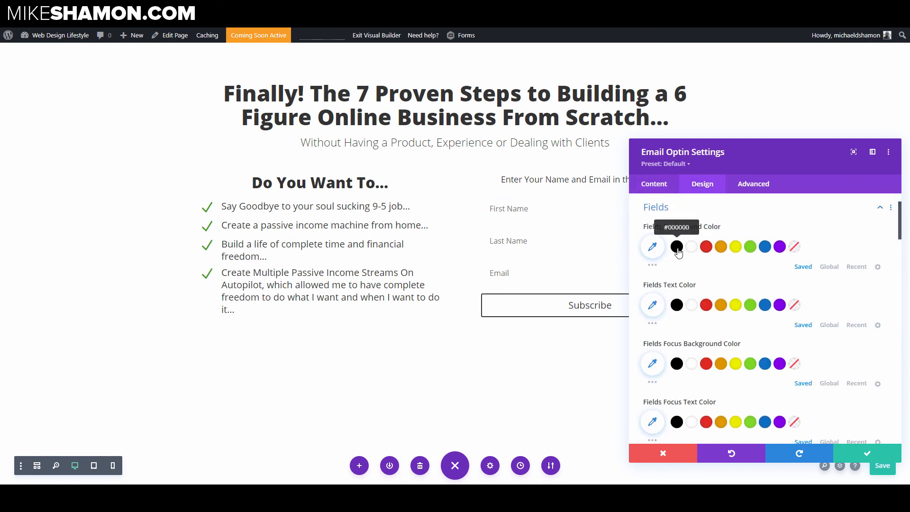
pyautogui.scroll(-6, 677, 251)
pyautogui.scroll(-4, 677, 254)
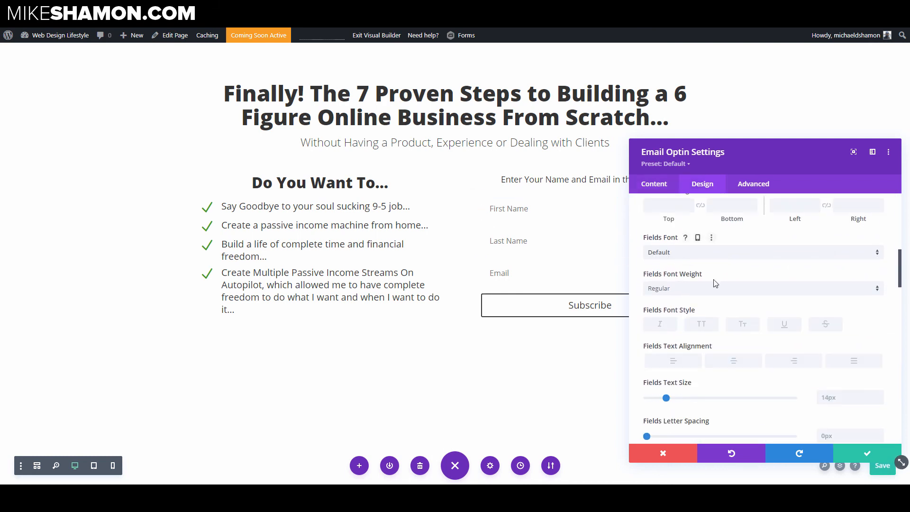
pyautogui.scroll(-10, 678, 312)
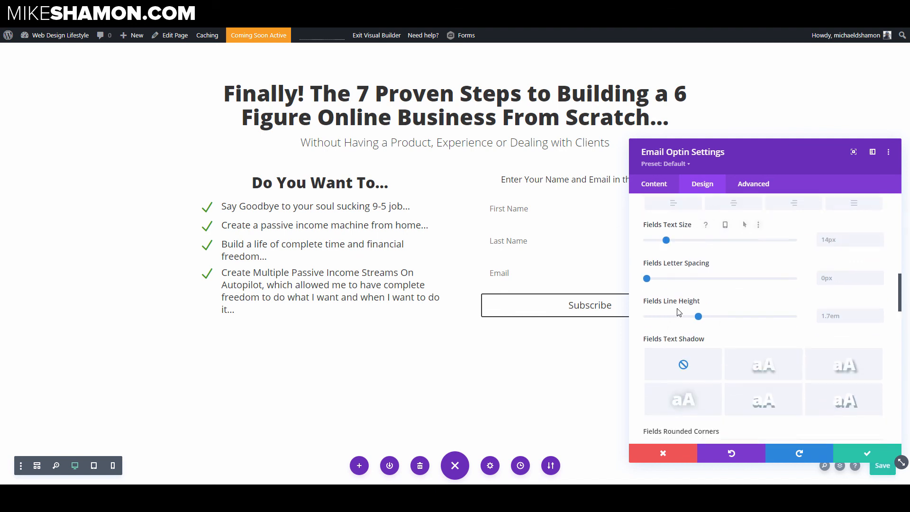
pyautogui.scroll(-2, 678, 313)
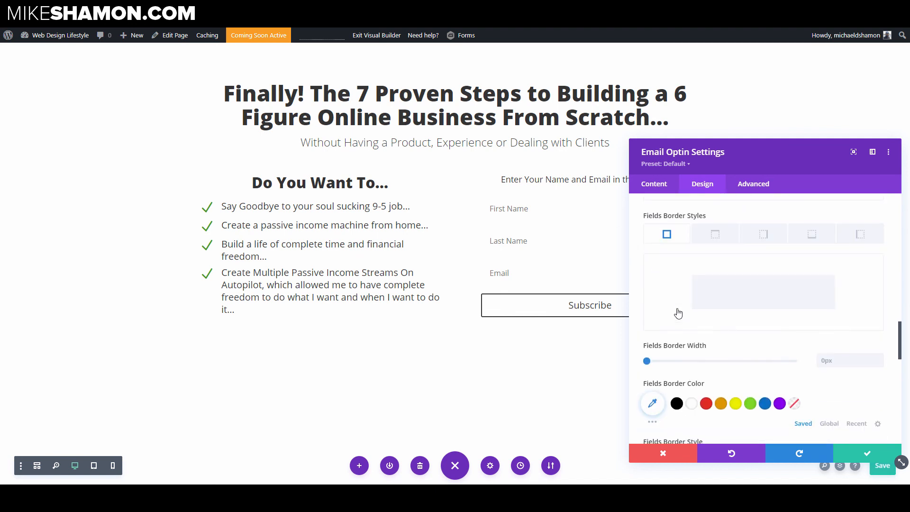
pyautogui.scroll(-2, 677, 317)
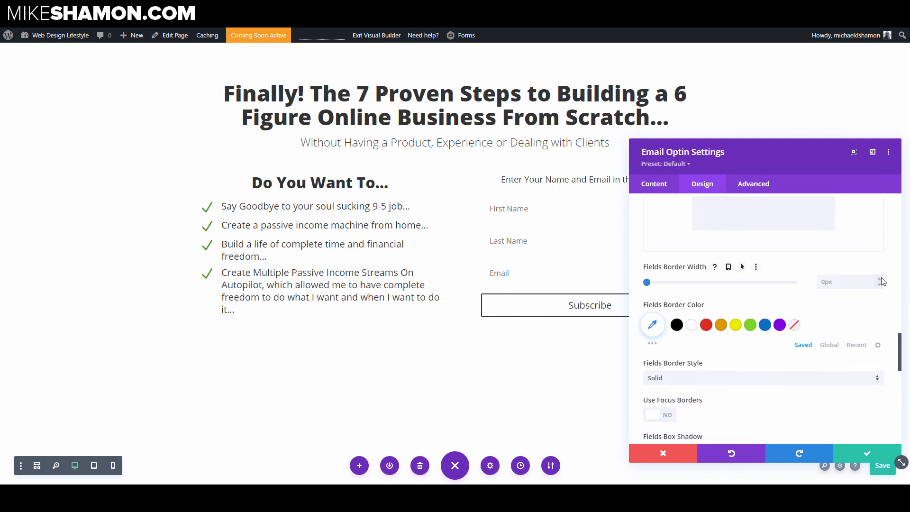
pyautogui.click(881, 279)
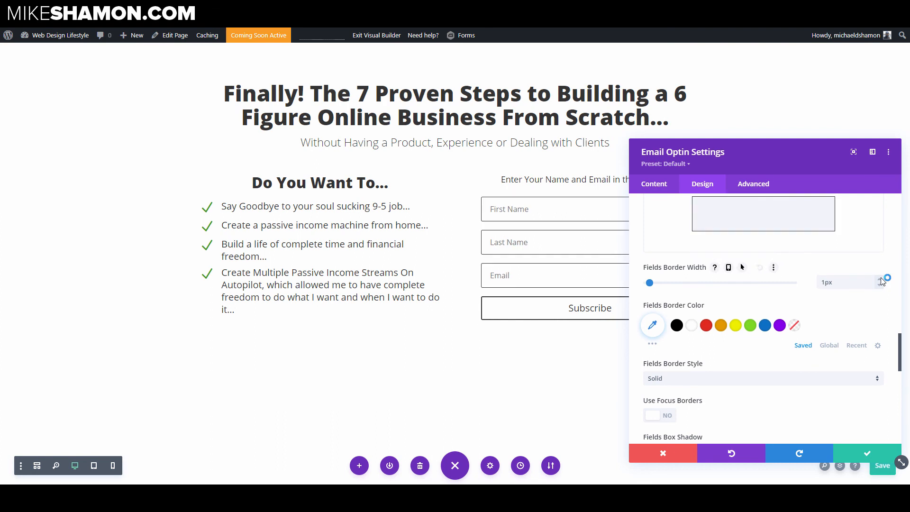
pyautogui.click(676, 325)
pyautogui.click(659, 329)
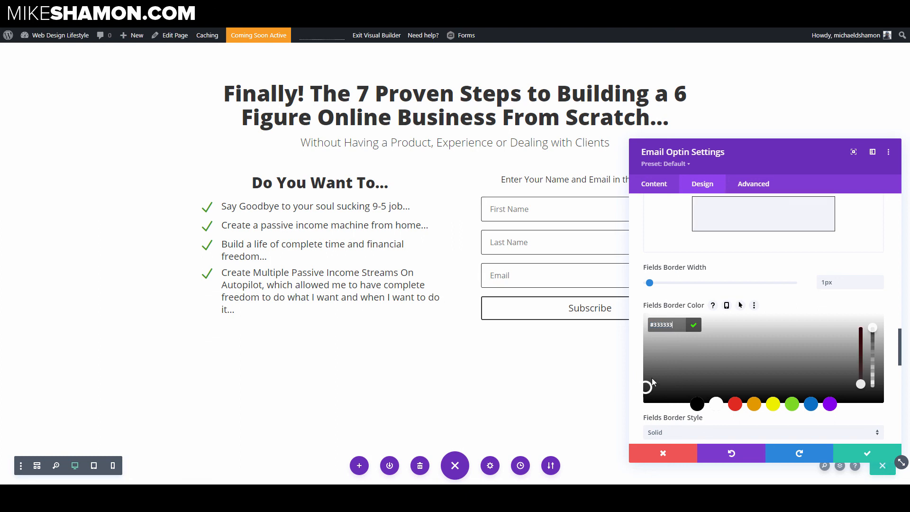
pyautogui.moveTo(646, 384); pyautogui.dragTo(645, 365)
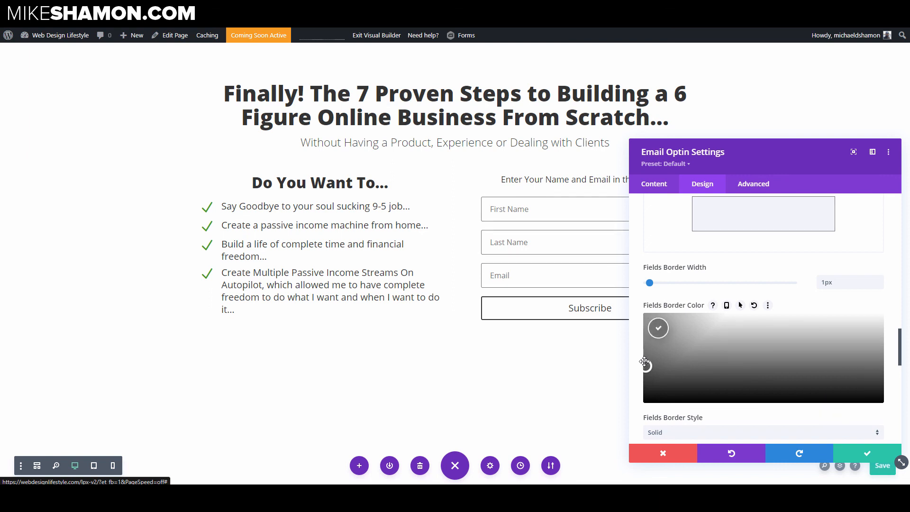
pyautogui.click(861, 456)
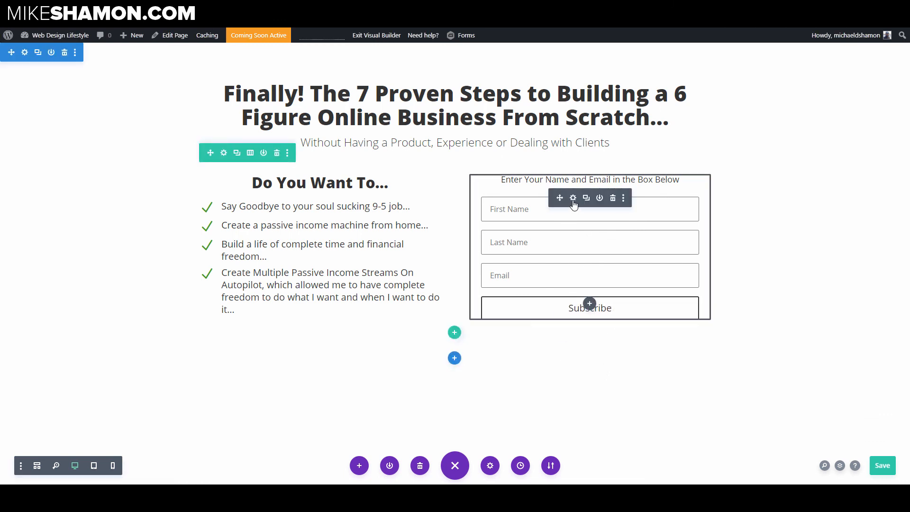
# Step: Set the optin's email service provider to GetResponse
pyautogui.click(573, 198)
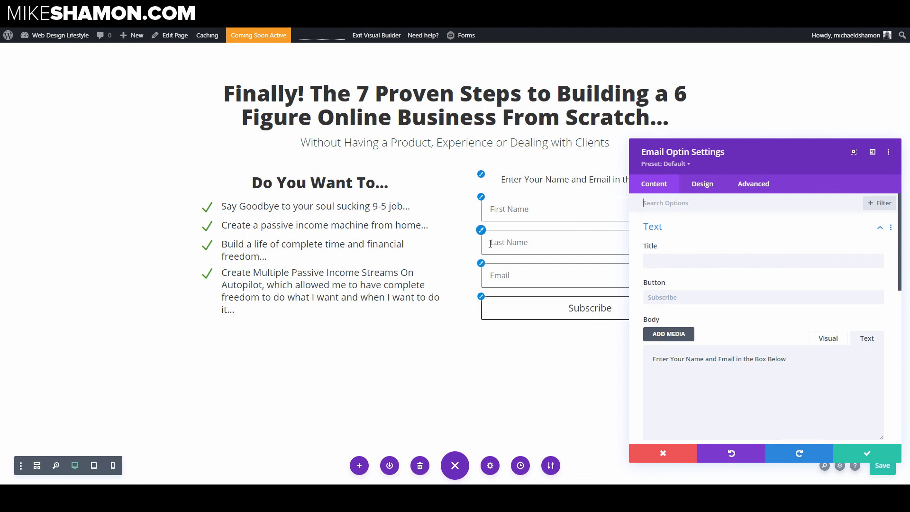
pyautogui.click(690, 236)
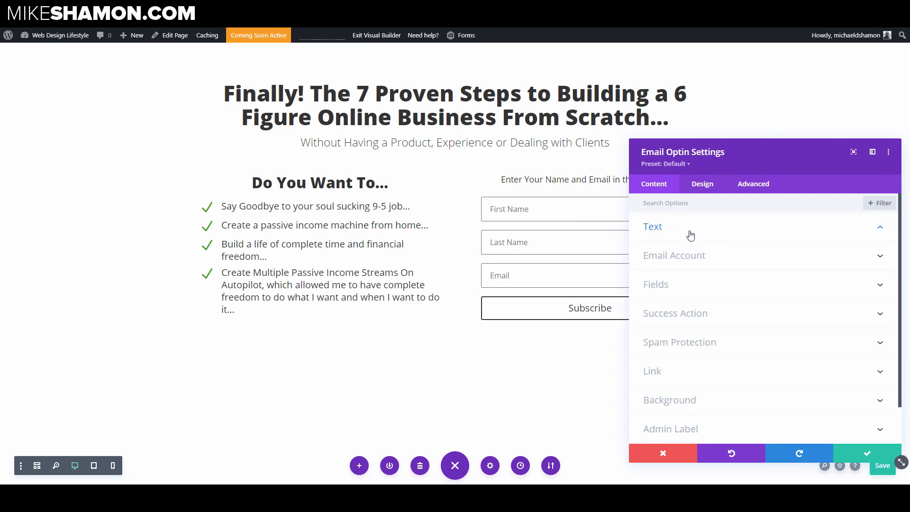
pyautogui.click(729, 261)
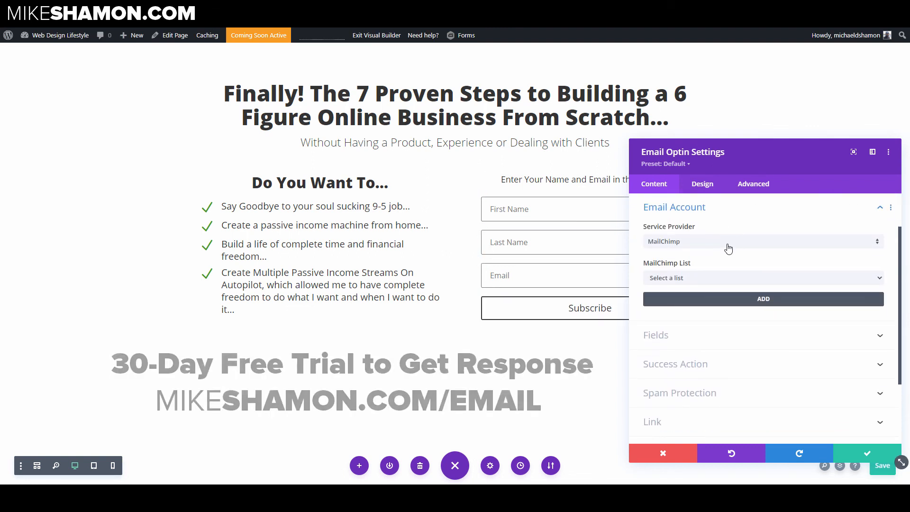
pyautogui.click(727, 243)
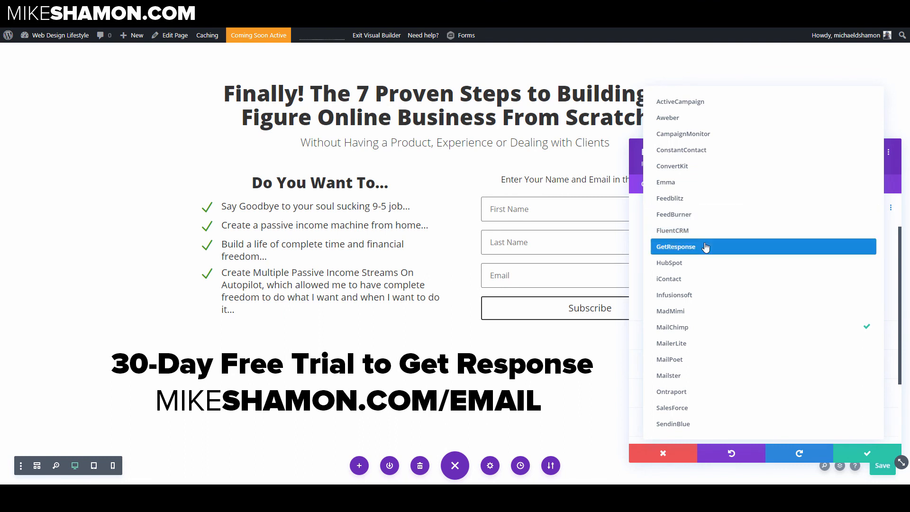
pyautogui.click(707, 246)
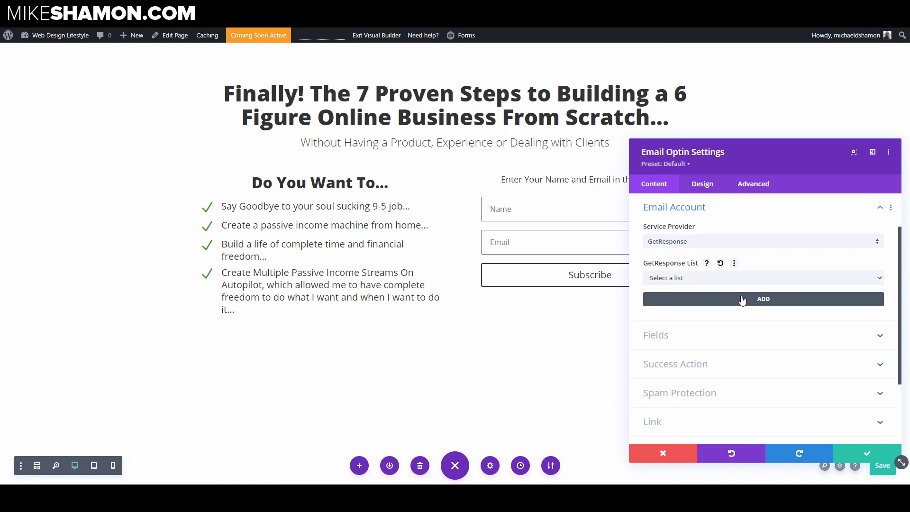
# Step: Set the optin's success action to redirect to a custom URL and save the module settings
pyautogui.click(701, 365)
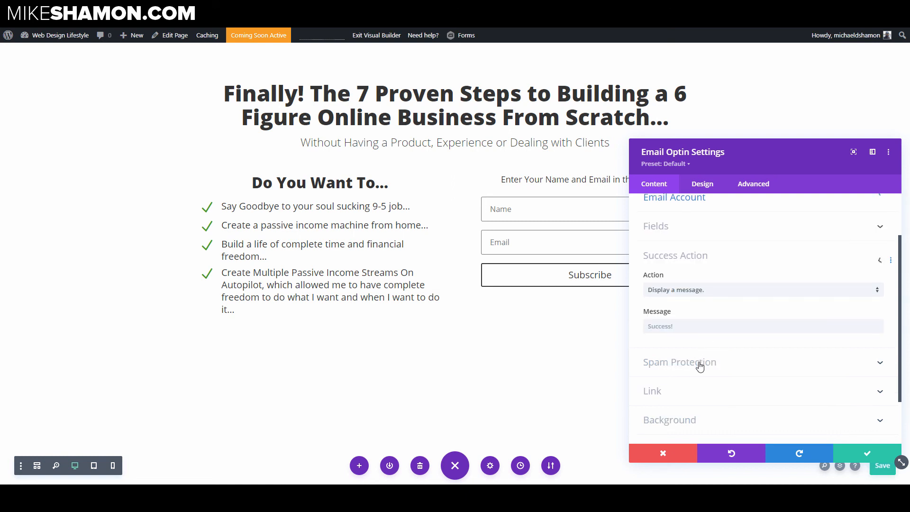
pyautogui.click(720, 242)
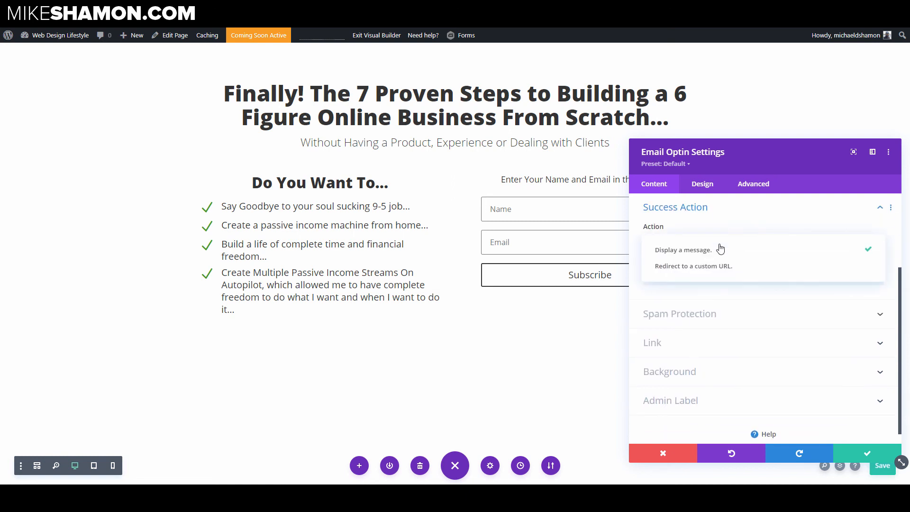
pyautogui.click(708, 268)
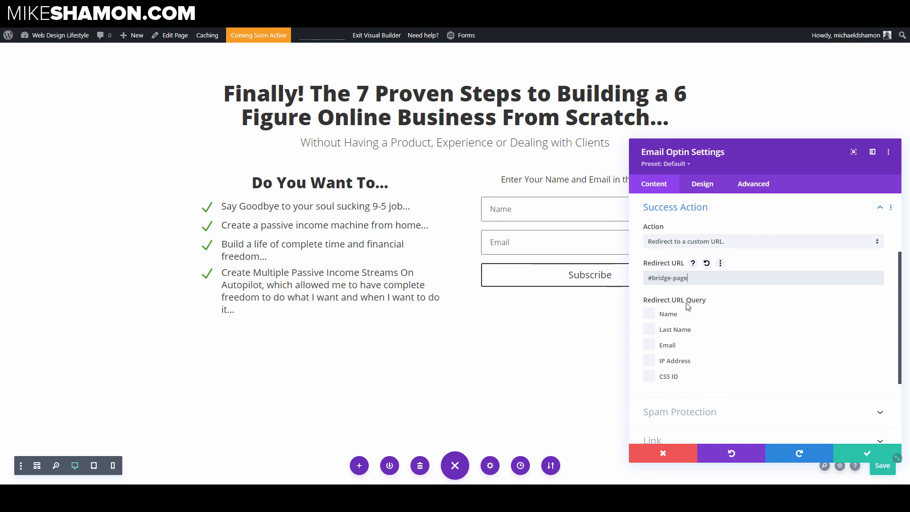
pyautogui.moveTo(690, 279); pyautogui.dragTo(637, 280)
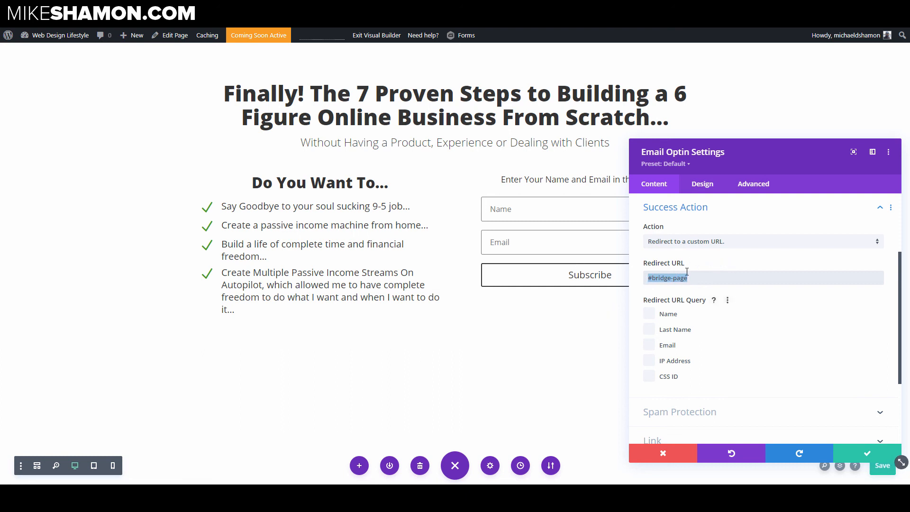
pyautogui.click(848, 458)
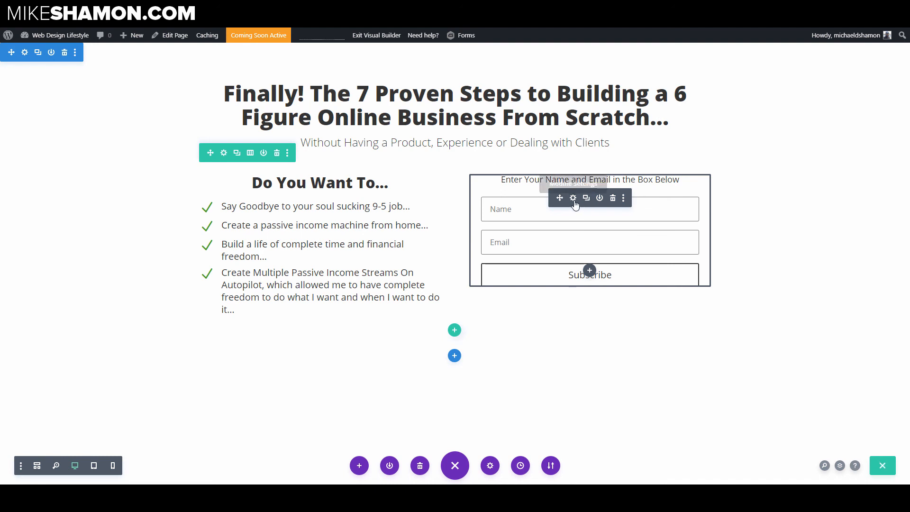
# Step: Turn on custom styles for the optin's button
pyautogui.click(574, 199)
pyautogui.click(702, 183)
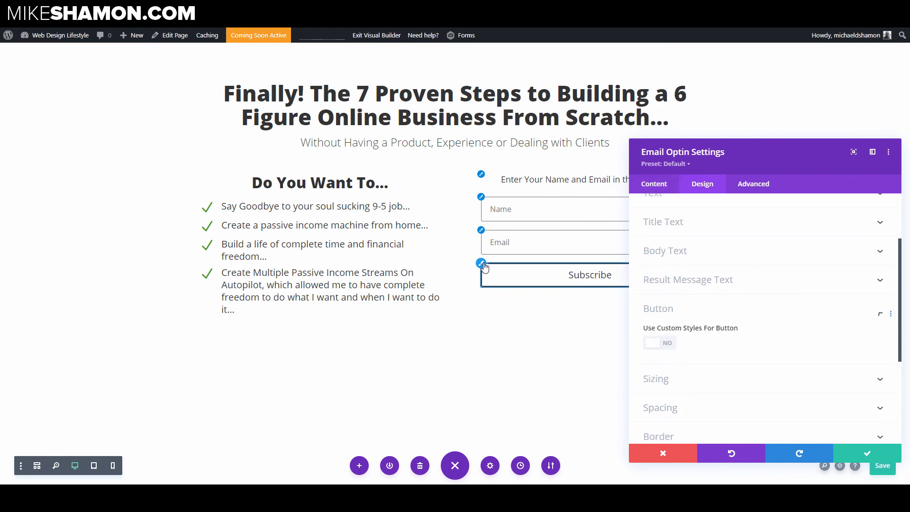
pyautogui.scroll(-3, 771, 308)
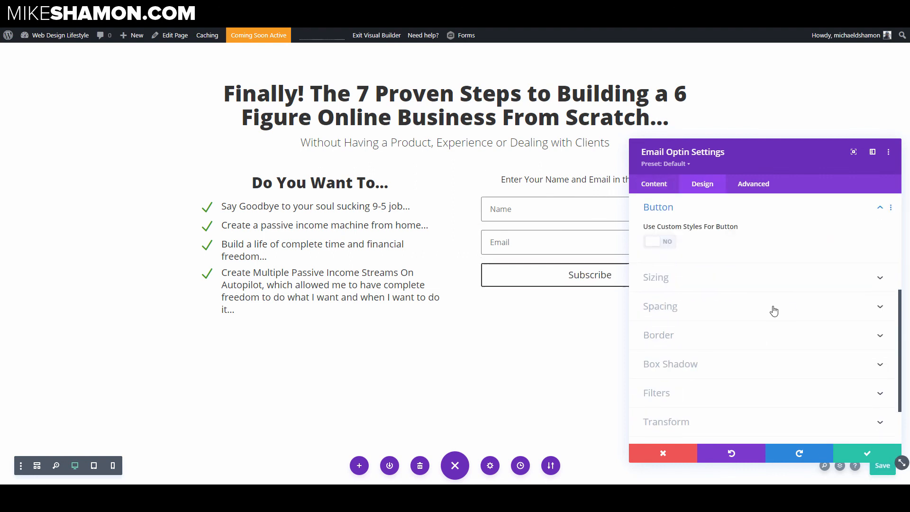
pyautogui.click(666, 244)
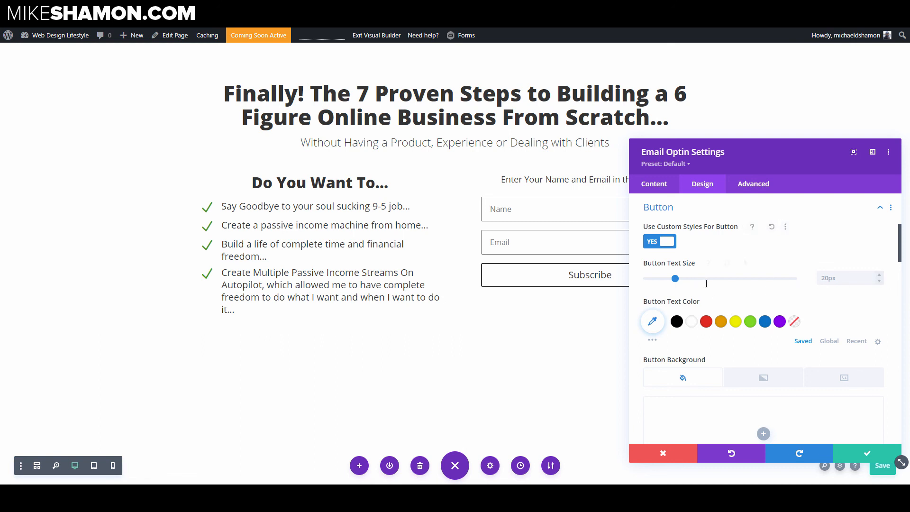
# Step: Increase the button text size to 28px
pyautogui.click(879, 274)
pyautogui.click(879, 275)
pyautogui.click(879, 275)
pyautogui.click(879, 275)
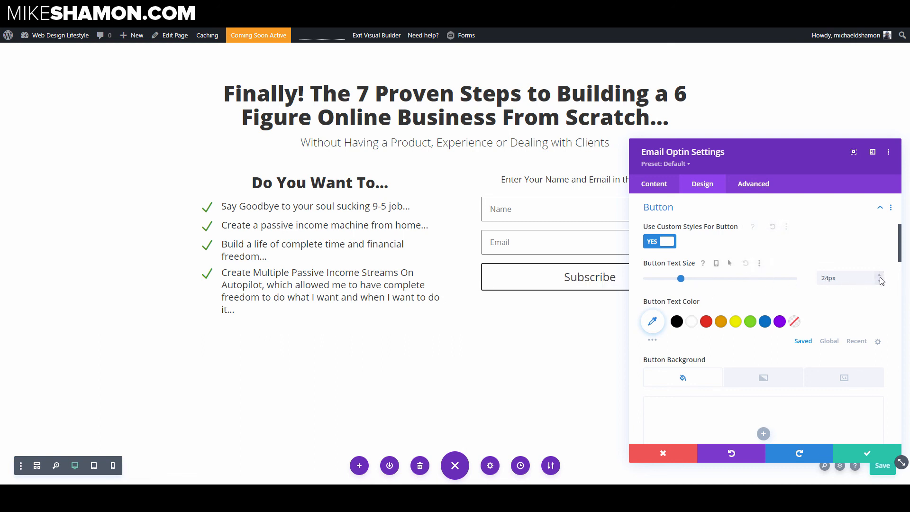
pyautogui.click(879, 276)
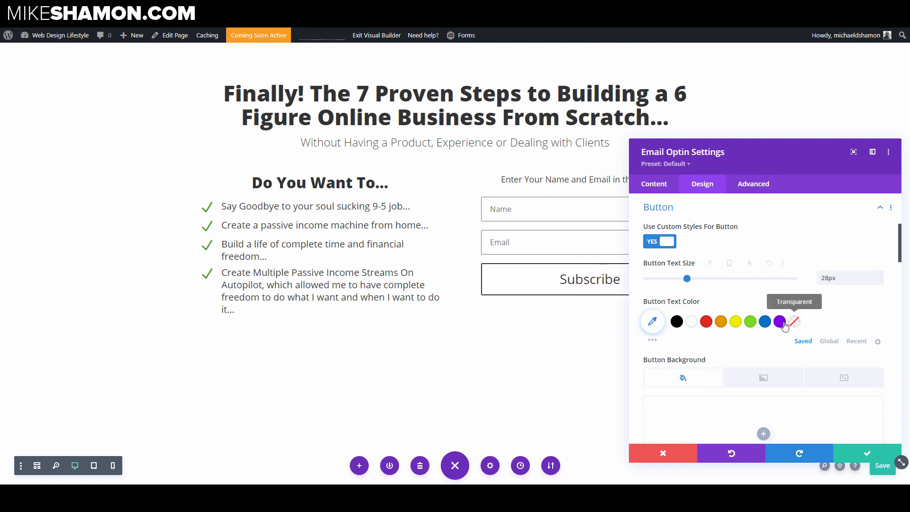
# Step: Set the button font weight to Ultra Bold and its font style to uppercase
pyautogui.scroll(-2, 783, 326)
pyautogui.scroll(-6, 783, 326)
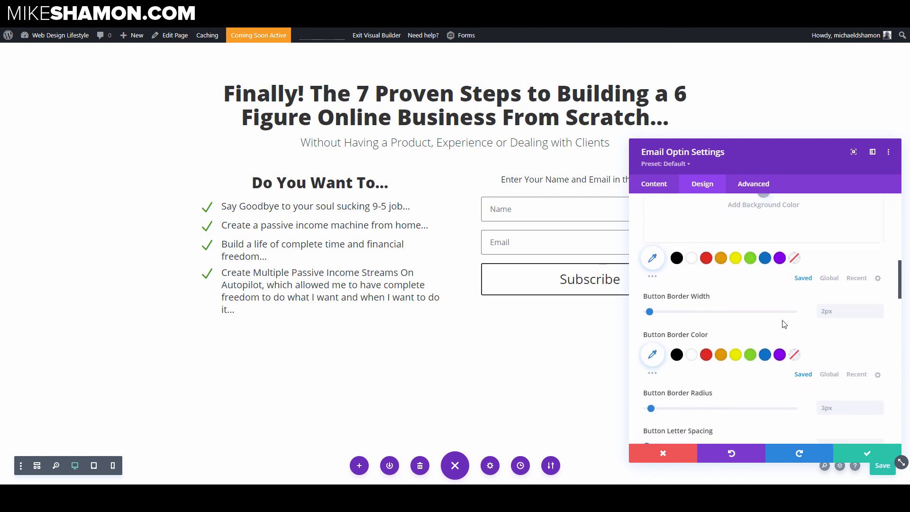
pyautogui.scroll(-2, 783, 324)
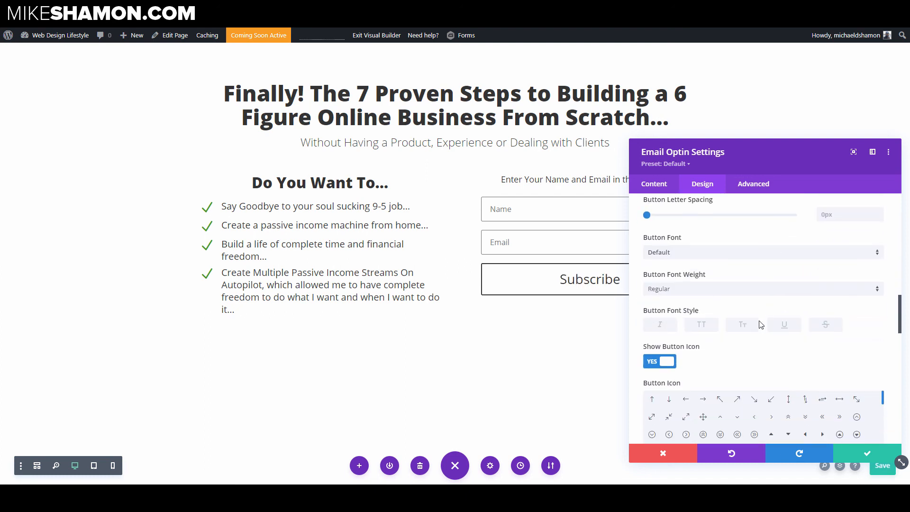
pyautogui.click(678, 291)
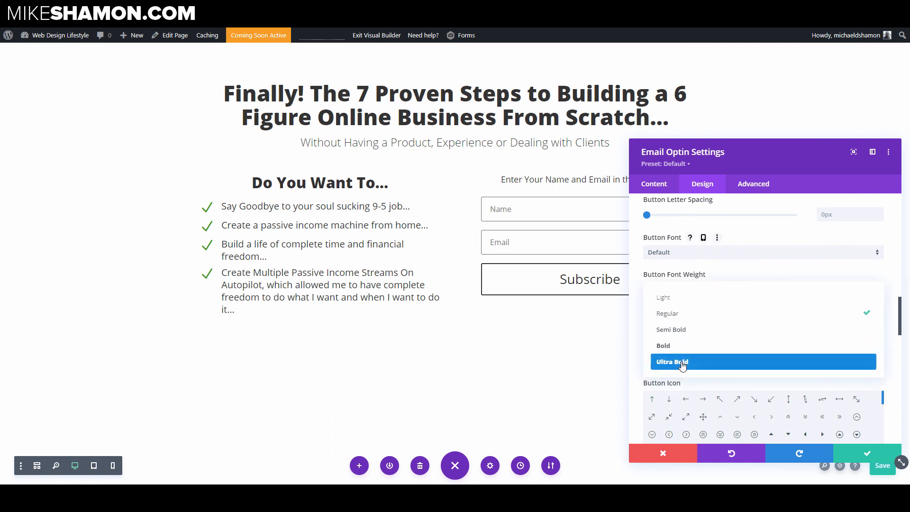
pyautogui.click(682, 363)
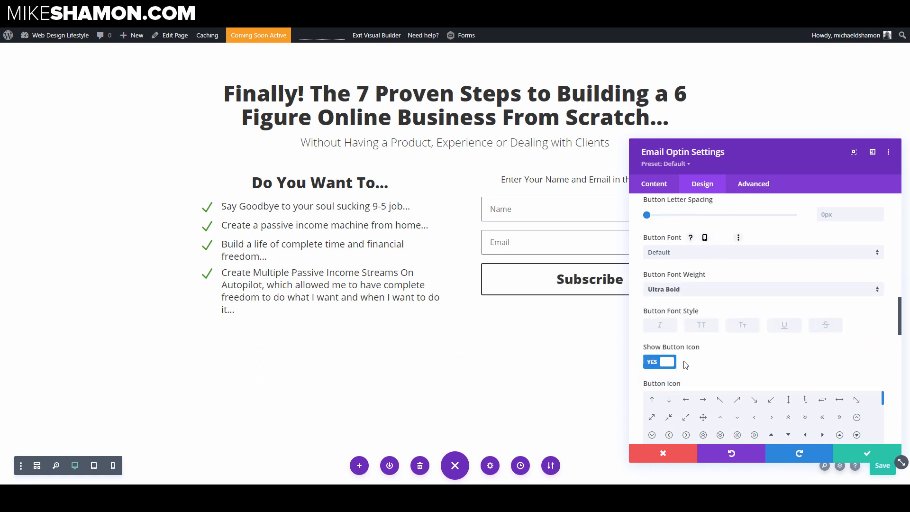
pyautogui.click(698, 330)
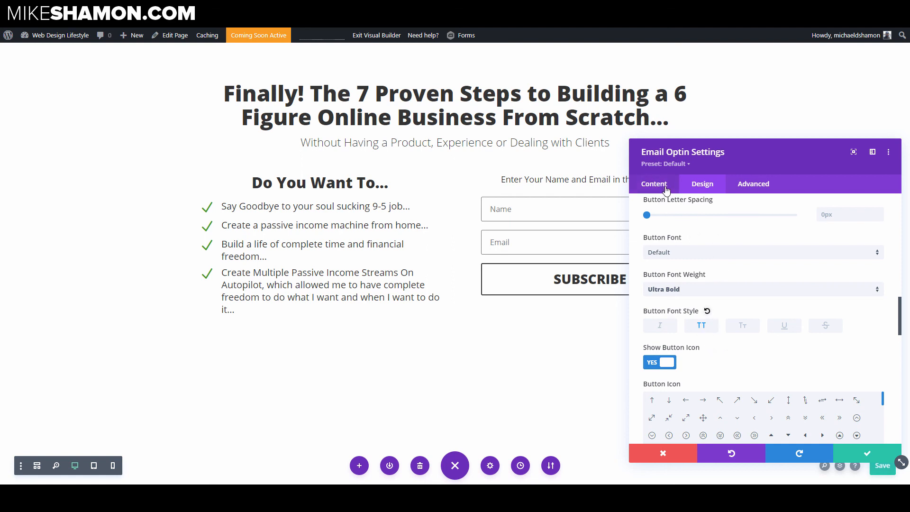
# Step: Change the optin button text to "Get The Report Now"
pyautogui.click(666, 188)
pyautogui.click(658, 230)
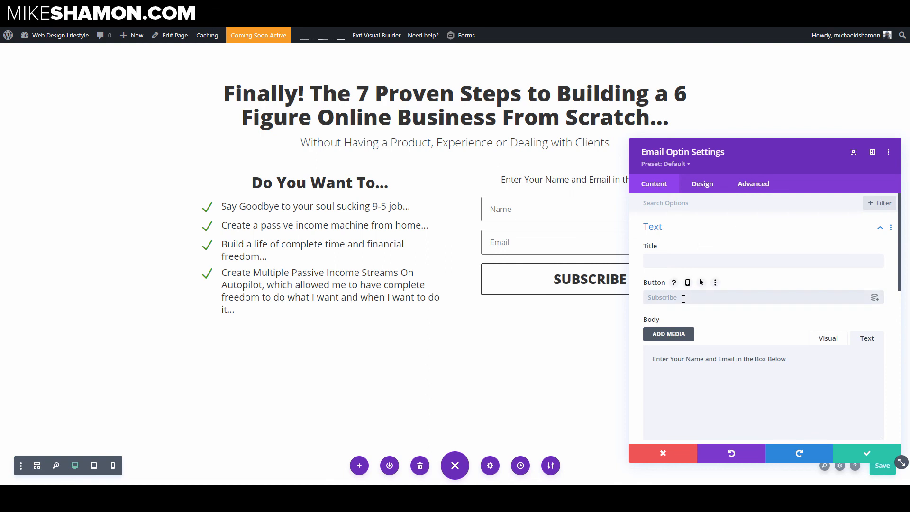
pyautogui.write('Get ')
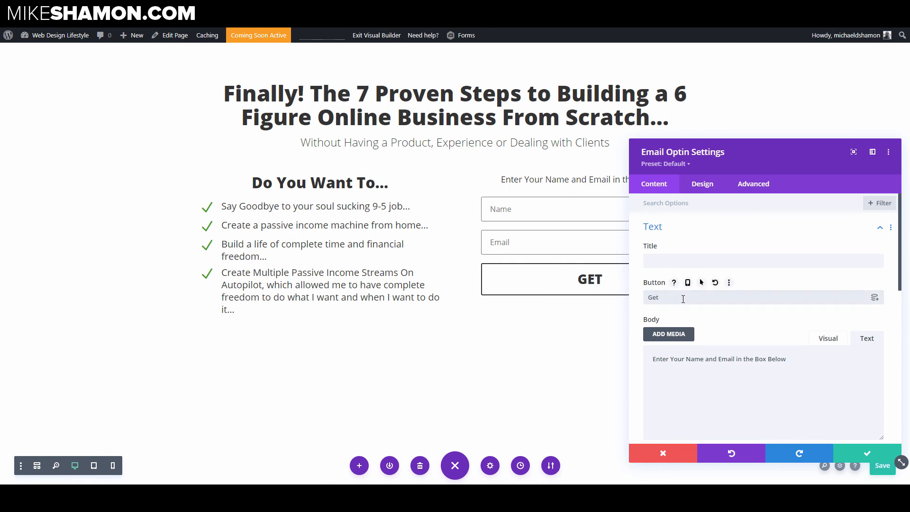
pyautogui.write('Instant')
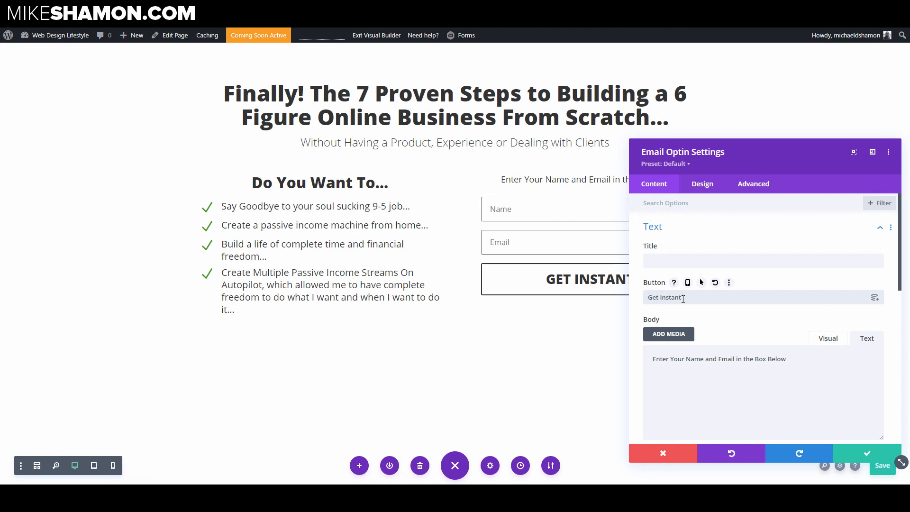
pyautogui.press('BackSpace')
pyautogui.press('BackSpace')
pyautogui.press('BackSpace')
pyautogui.press('BackSpace')
pyautogui.press('BackSpace')
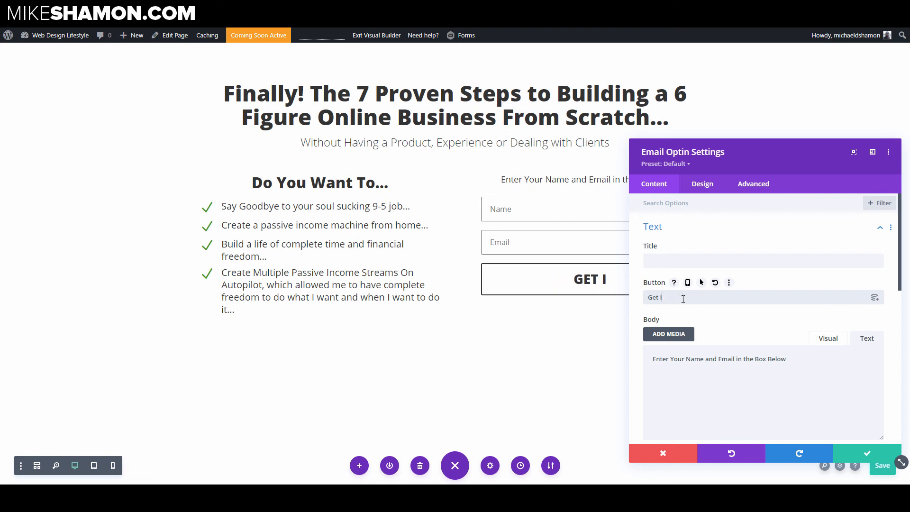
pyautogui.press('BackSpace')
pyautogui.write('The Repor')
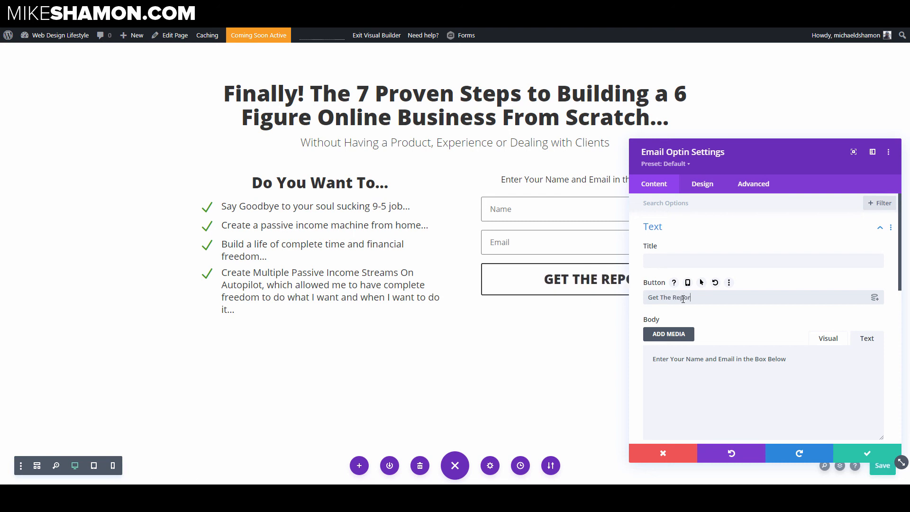
pyautogui.write('t Now')
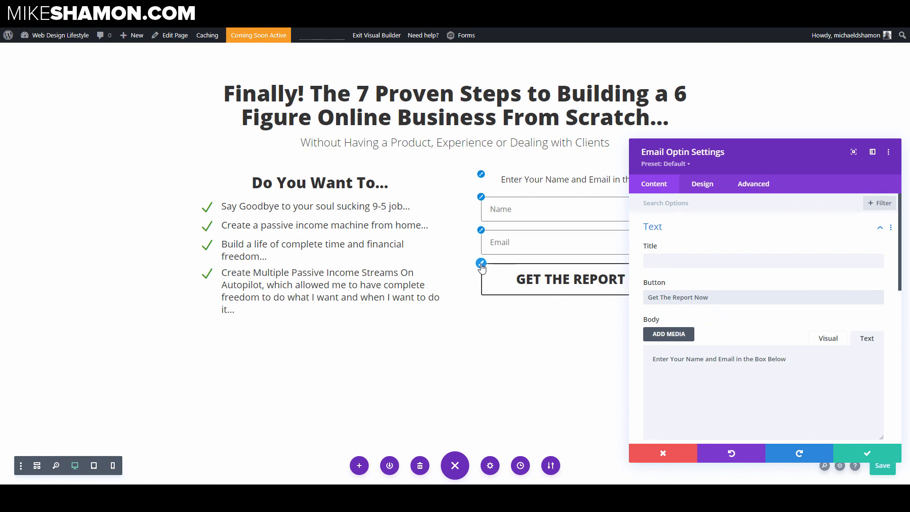
# Step: Turn off the icon on the optin's button
pyautogui.click(481, 265)
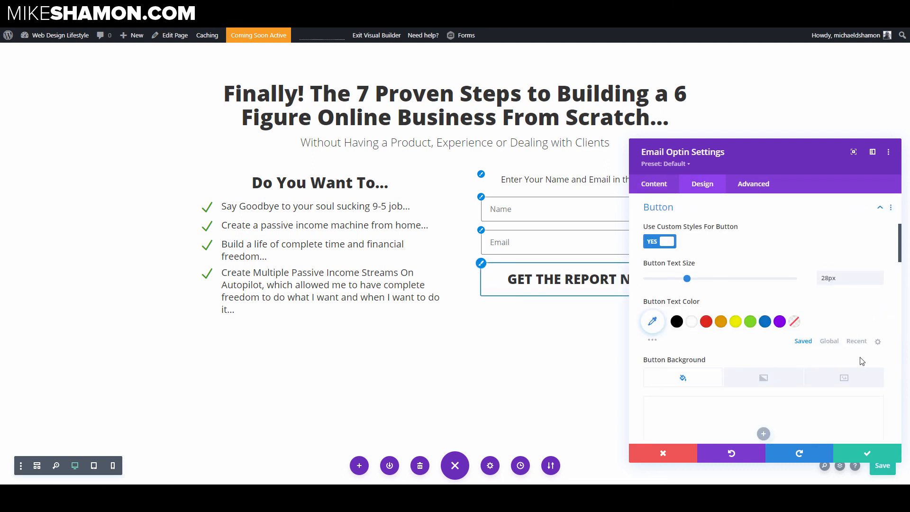
pyautogui.scroll(-7, 713, 313)
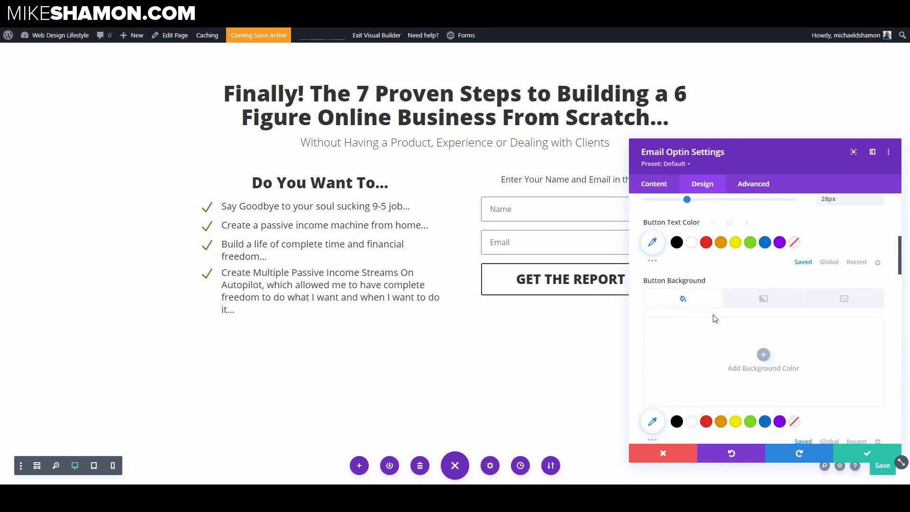
pyautogui.scroll(-4, 713, 322)
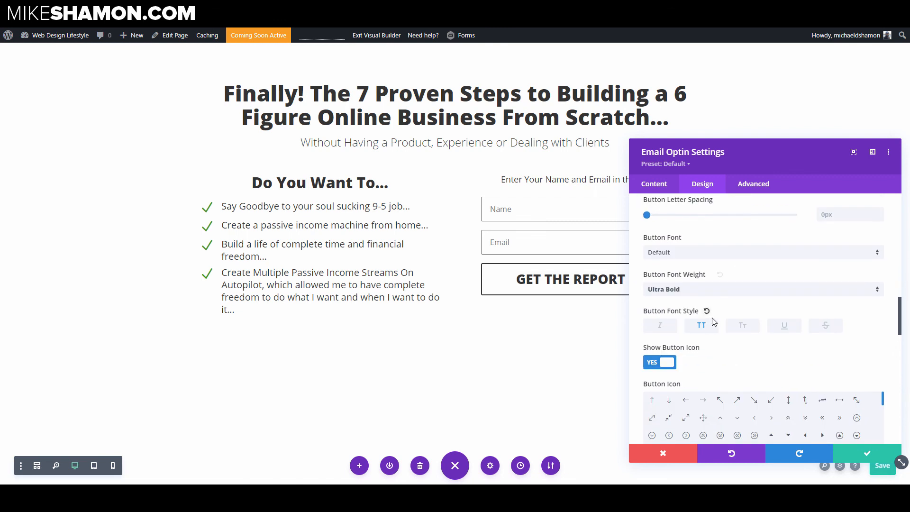
pyautogui.click(668, 287)
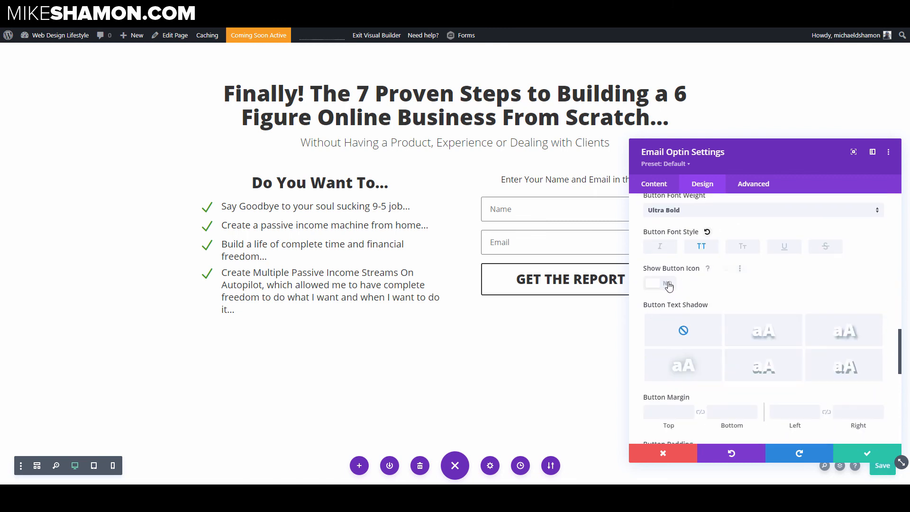
# Step: Set the button background color to orange and the button text color to white
pyautogui.moveTo(775, 157); pyautogui.dragTo(746, 141)
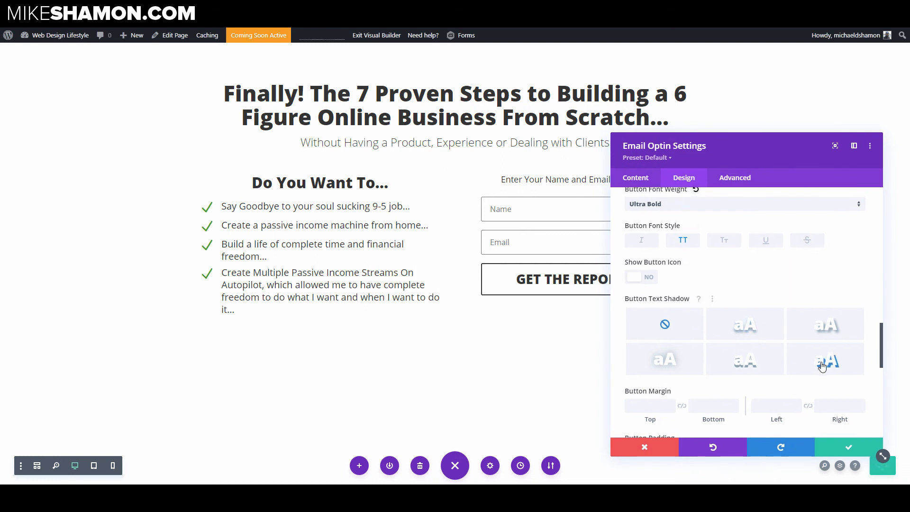
pyautogui.scroll(7, 867, 346)
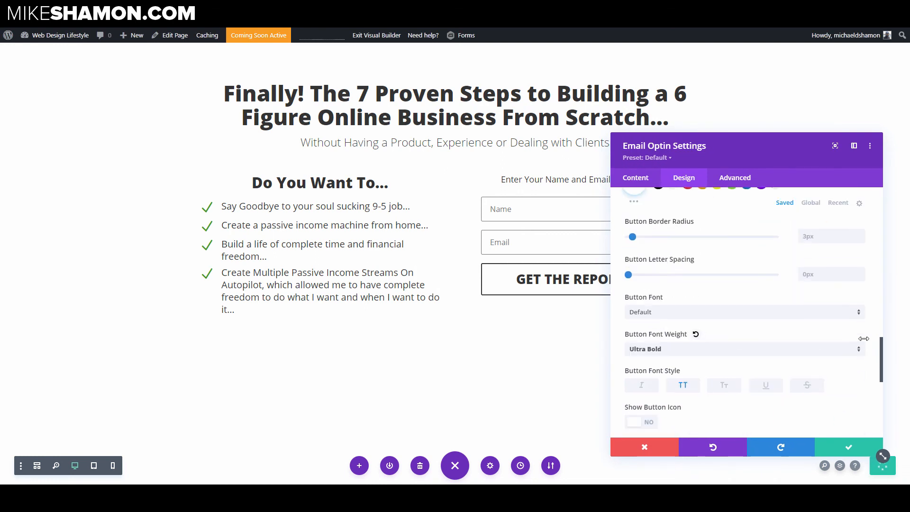
pyautogui.scroll(5, 702, 279)
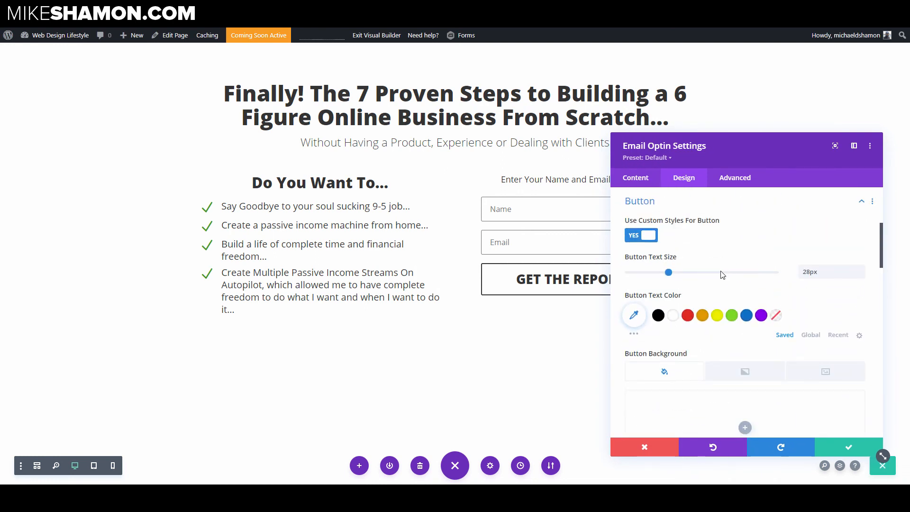
pyautogui.scroll(-2, 692, 308)
pyautogui.click(701, 415)
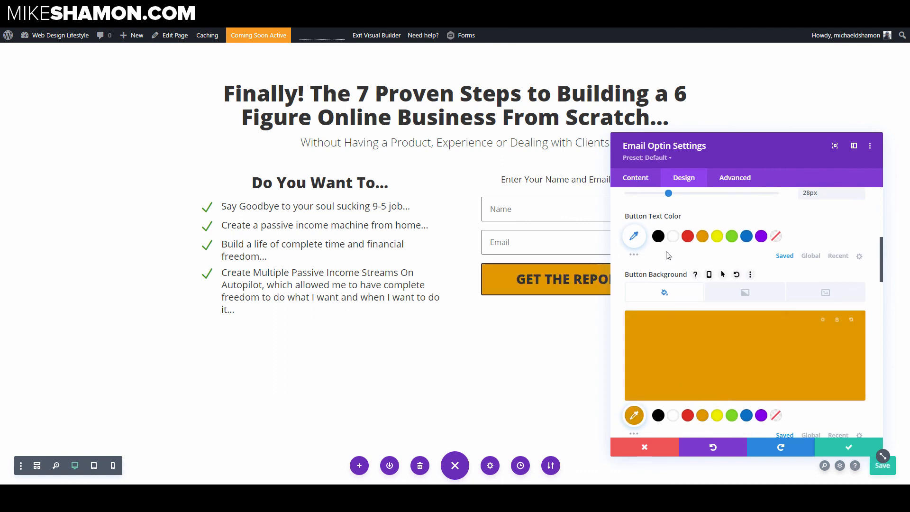
pyautogui.click(673, 239)
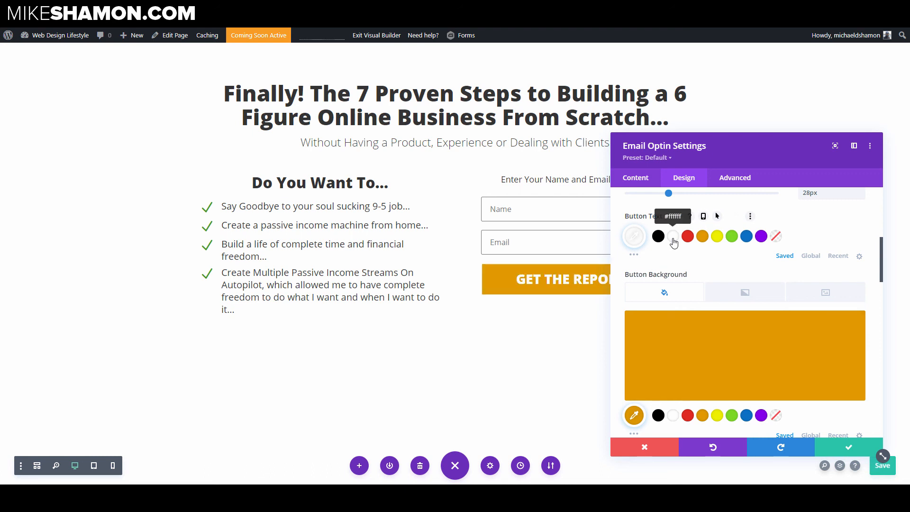
# Step: Pick a border color for the button, opening the border color picker
pyautogui.scroll(-5, 677, 252)
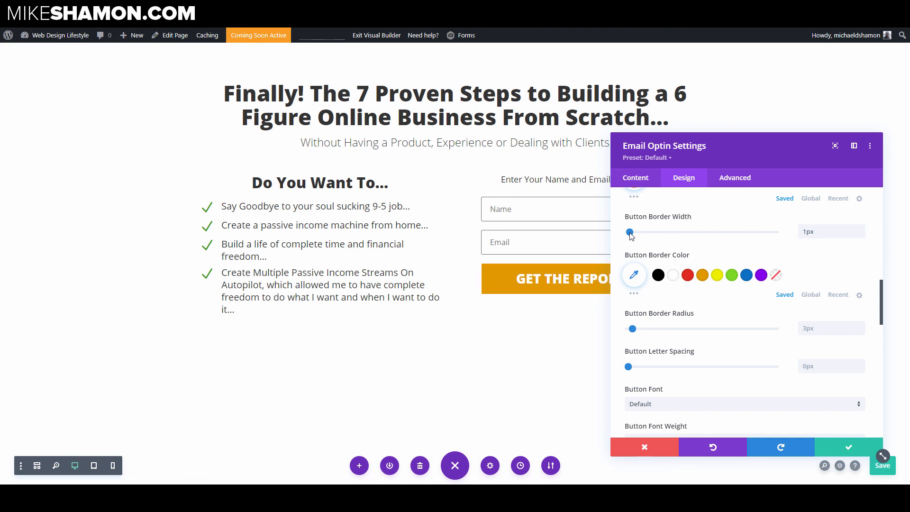
pyautogui.click(657, 275)
pyautogui.click(633, 275)
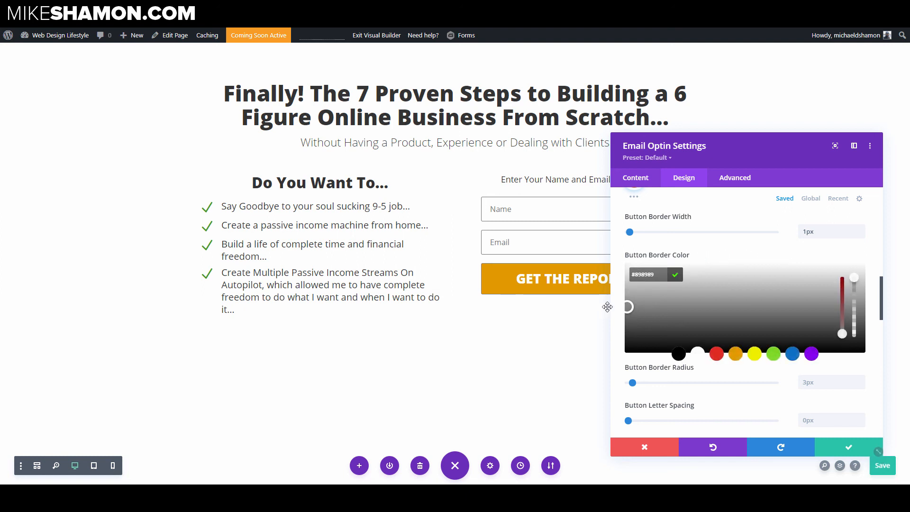
# Step: Apply a text shadow preset to the button text and set its horizontal and vertical lengths to 0.04em
pyautogui.scroll(-2, 666, 307)
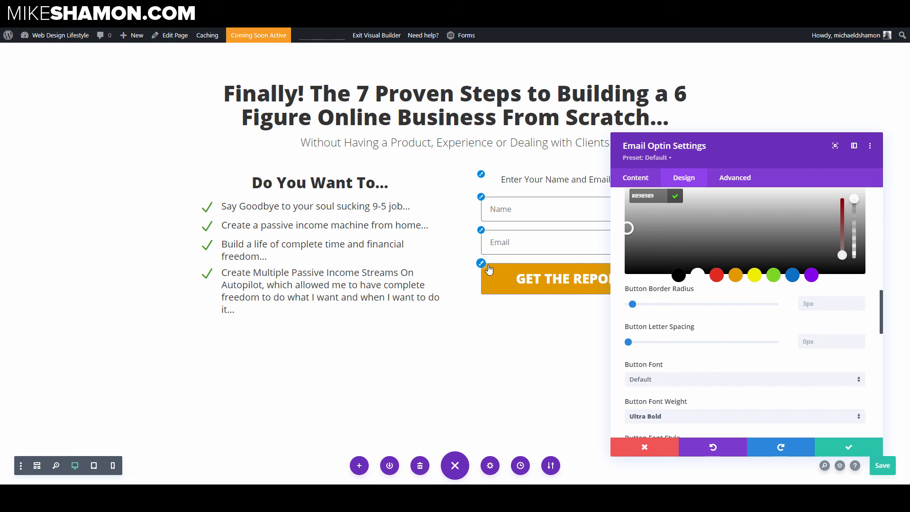
pyautogui.scroll(-3, 670, 357)
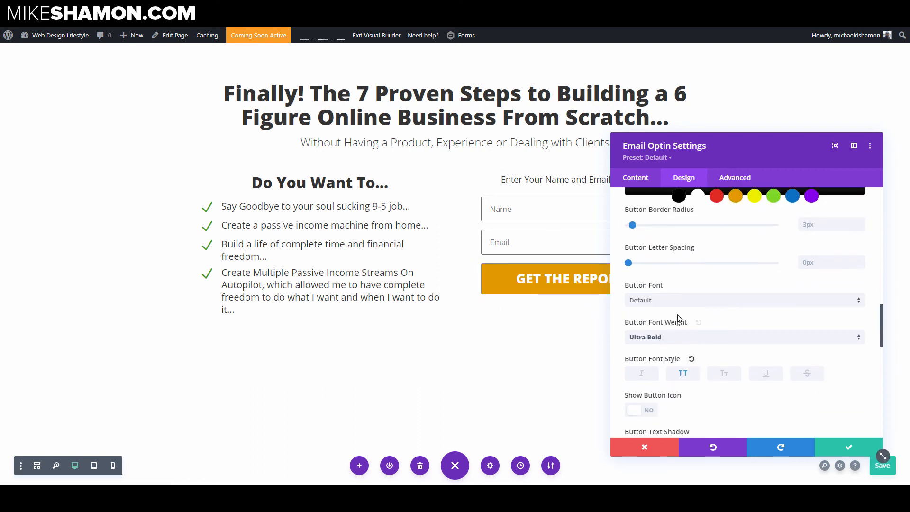
pyautogui.scroll(-2, 673, 318)
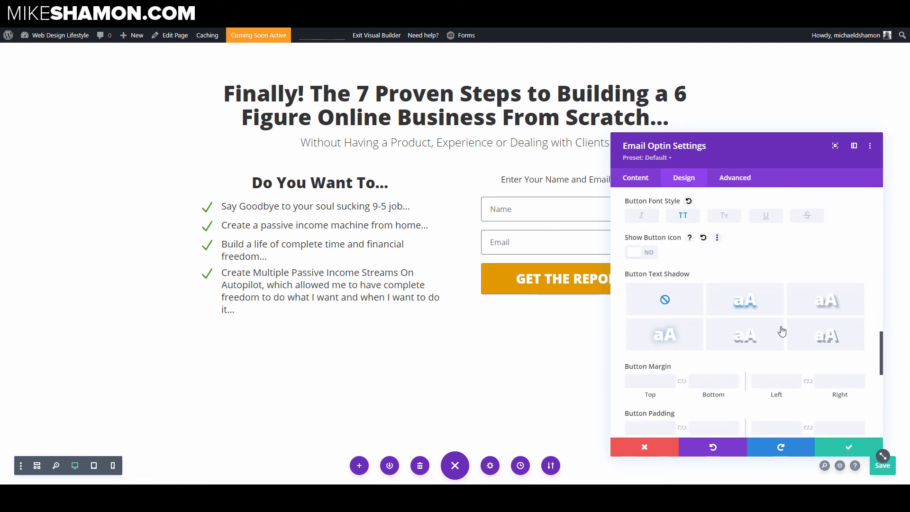
pyautogui.click(827, 337)
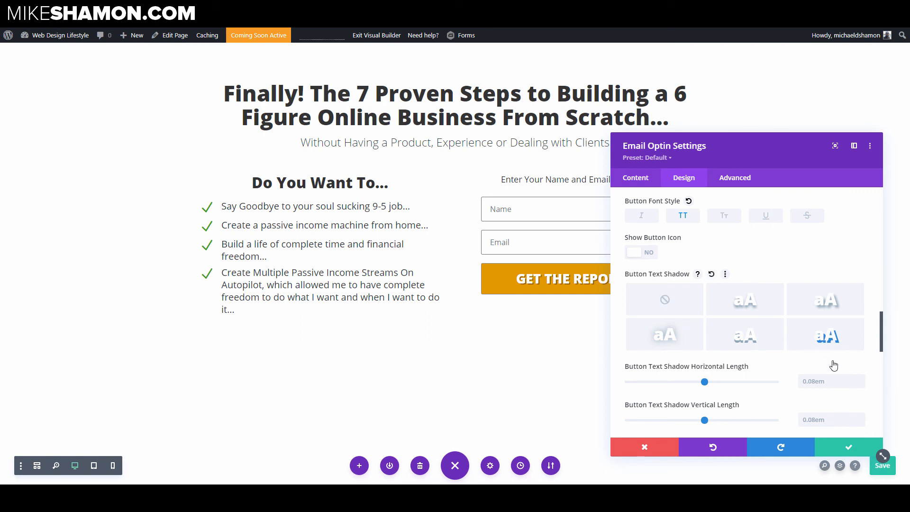
pyautogui.scroll(-2, 833, 365)
pyautogui.click(860, 305)
pyautogui.click(860, 305)
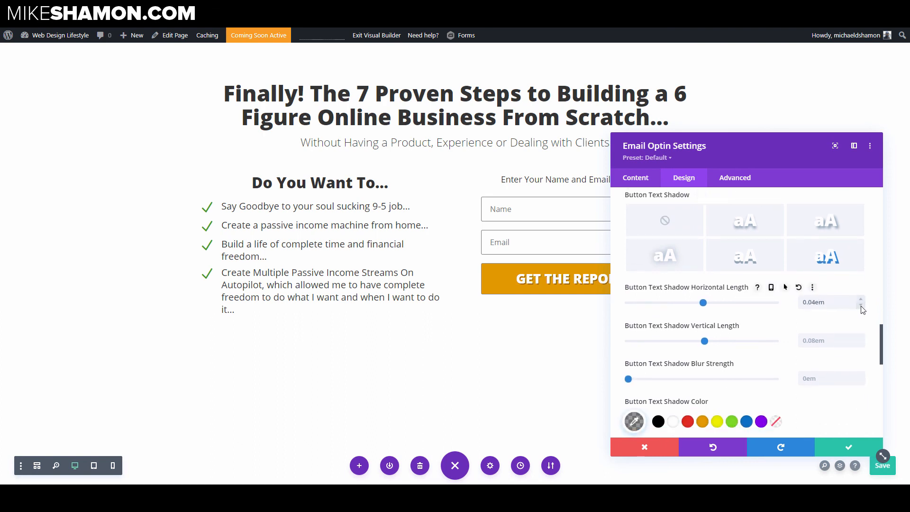
pyautogui.click(860, 347)
pyautogui.click(860, 347)
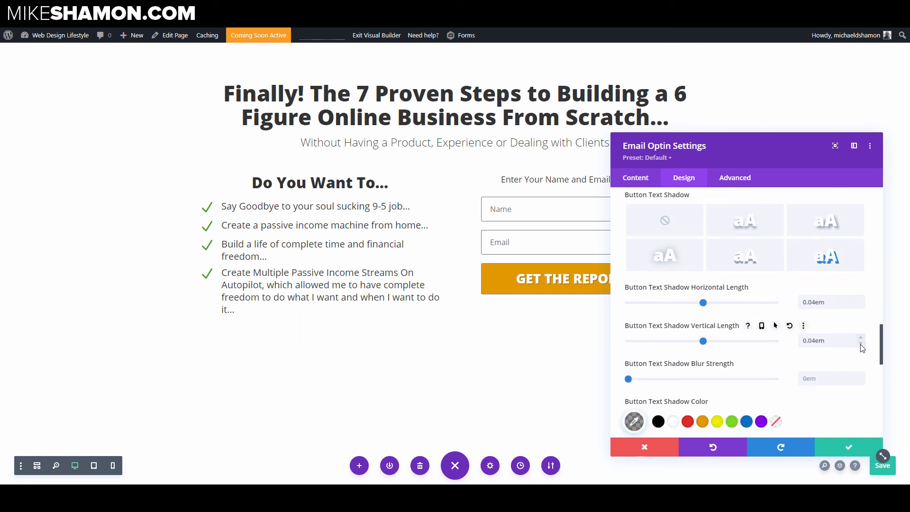
# Step: Apply a box shadow preset to the button with a 3px blur strength and save the optin settings
pyautogui.moveTo(678, 152); pyautogui.dragTo(660, 128)
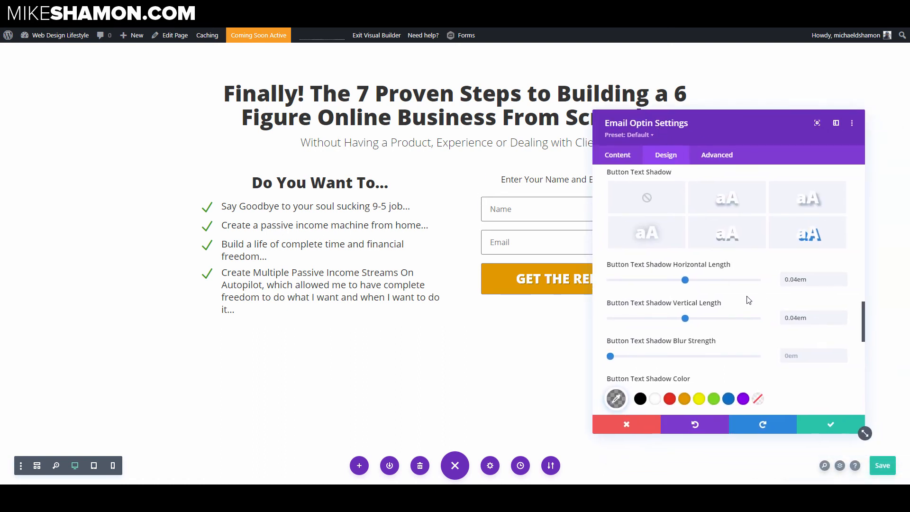
pyautogui.scroll(-5, 746, 297)
pyautogui.scroll(-2, 737, 296)
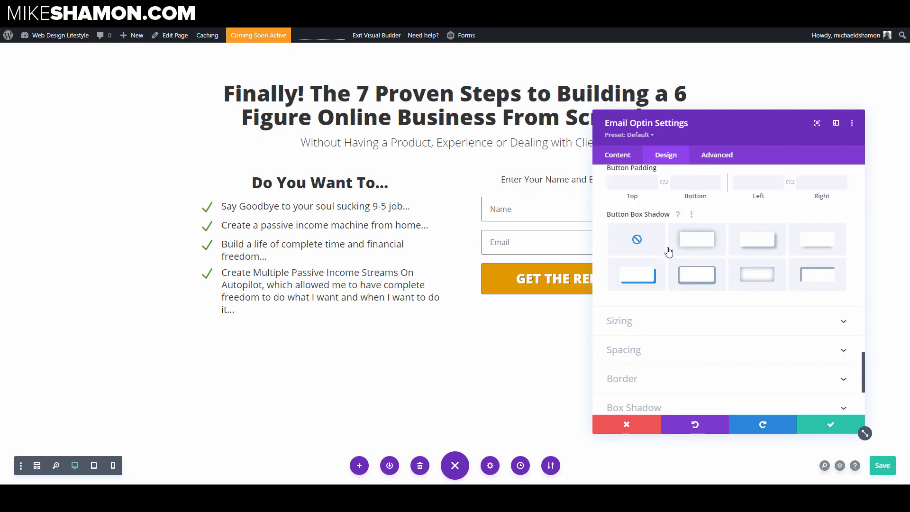
pyautogui.click(697, 251)
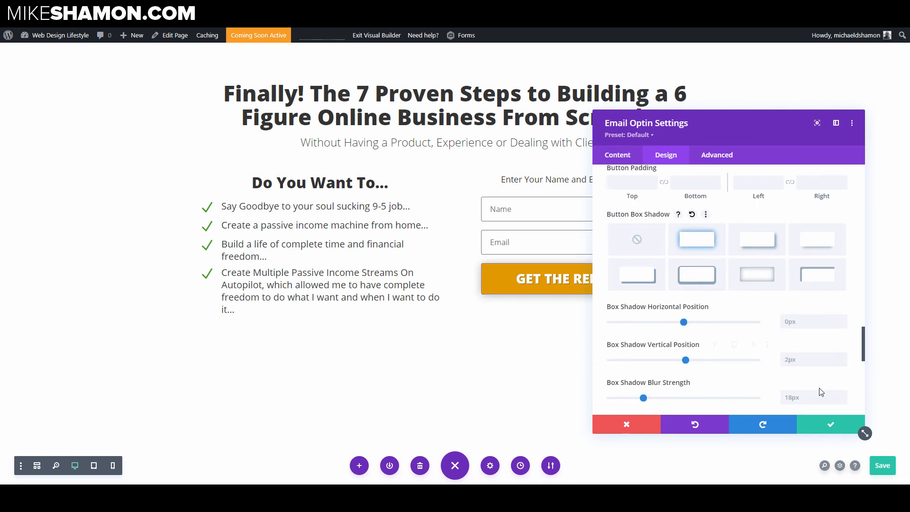
pyautogui.scroll(-2, 808, 379)
pyautogui.click(622, 320)
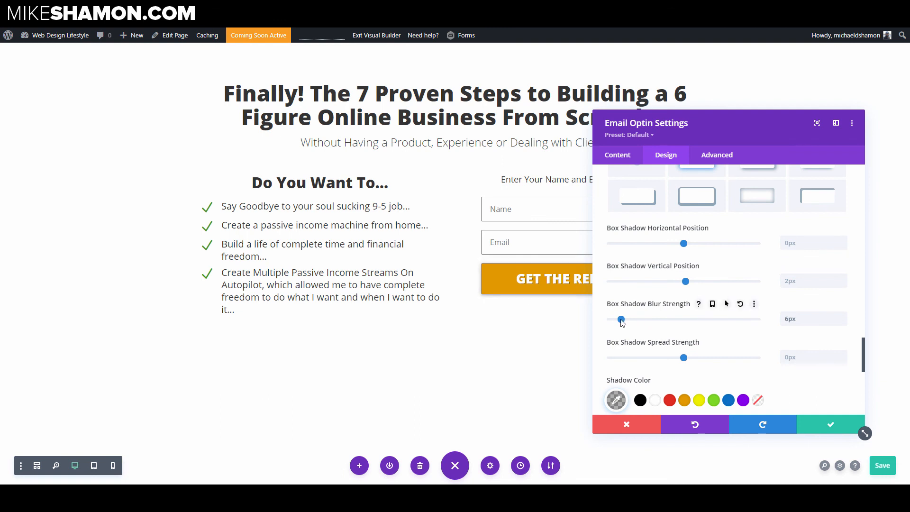
pyautogui.click(842, 323)
pyautogui.moveTo(646, 130); pyautogui.dragTo(867, 158)
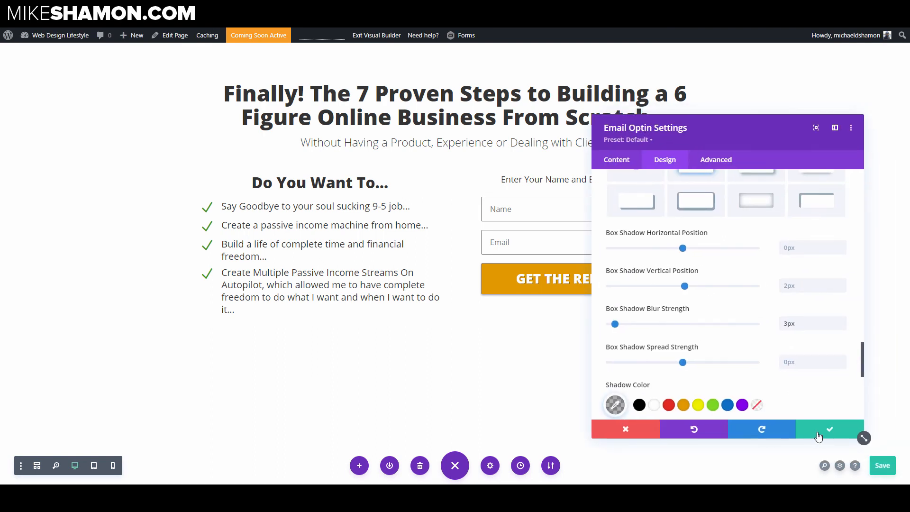
pyautogui.click(820, 430)
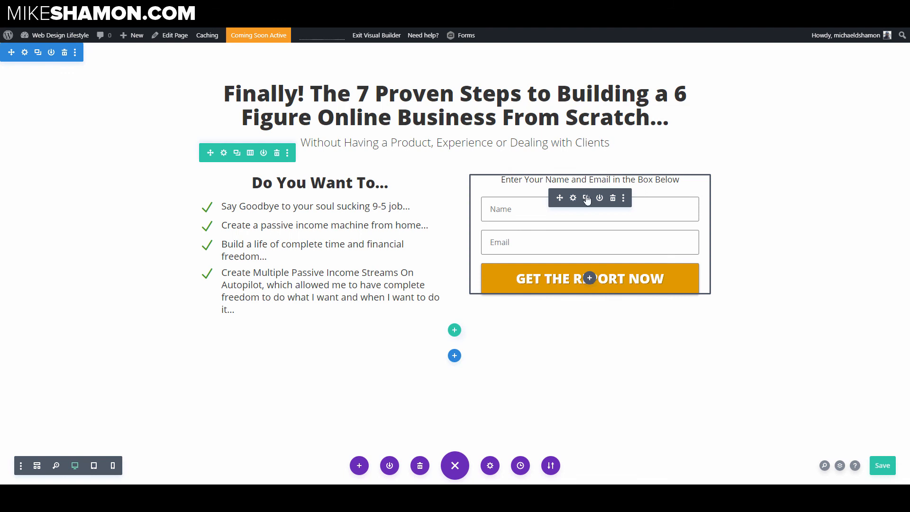
# Step: Add an Image module to the optin's column using the super-affiliate-blueprint-book.png image
pyautogui.click(590, 279)
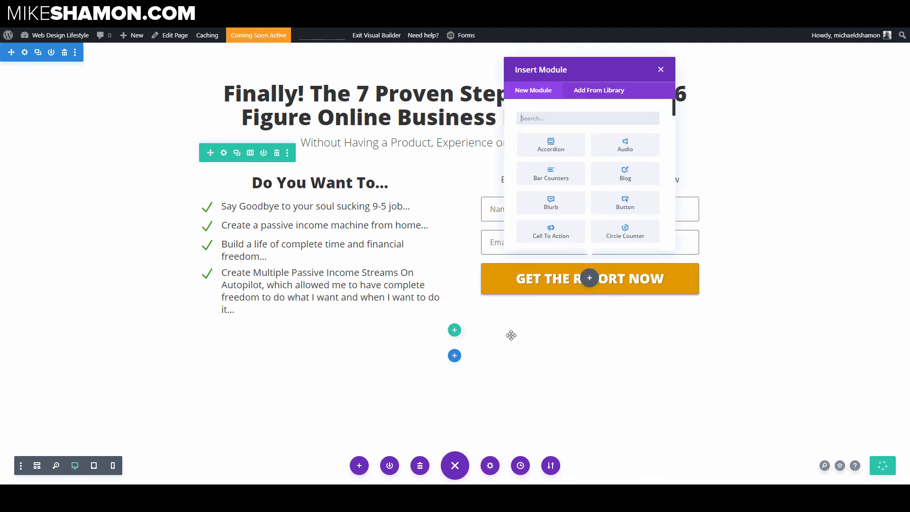
pyautogui.write('image')
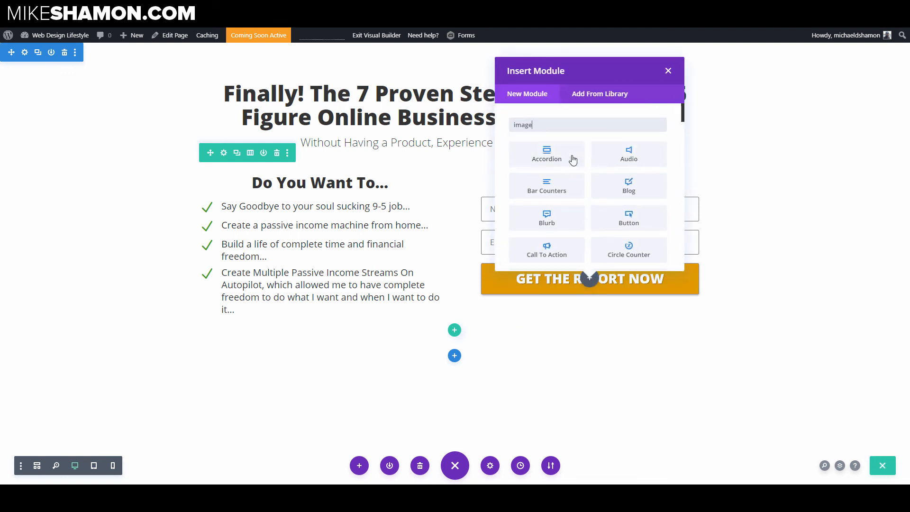
pyautogui.click(561, 162)
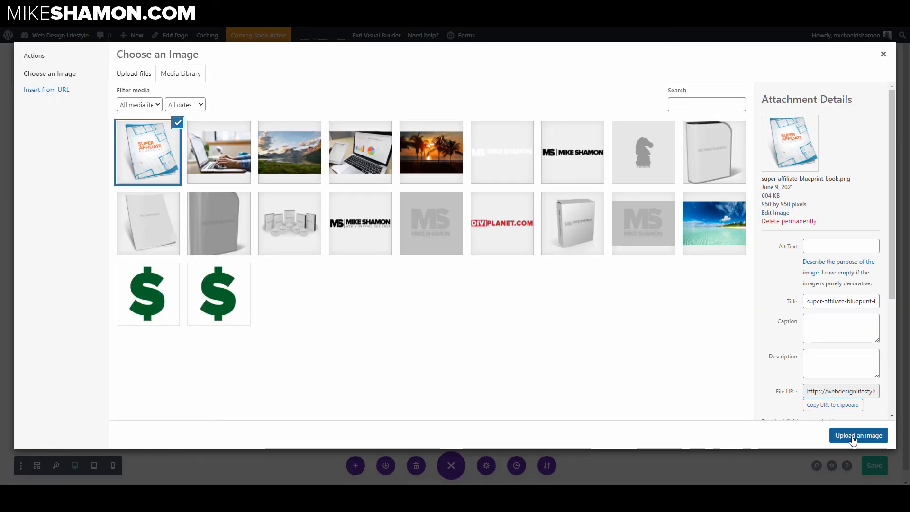
pyautogui.click(853, 436)
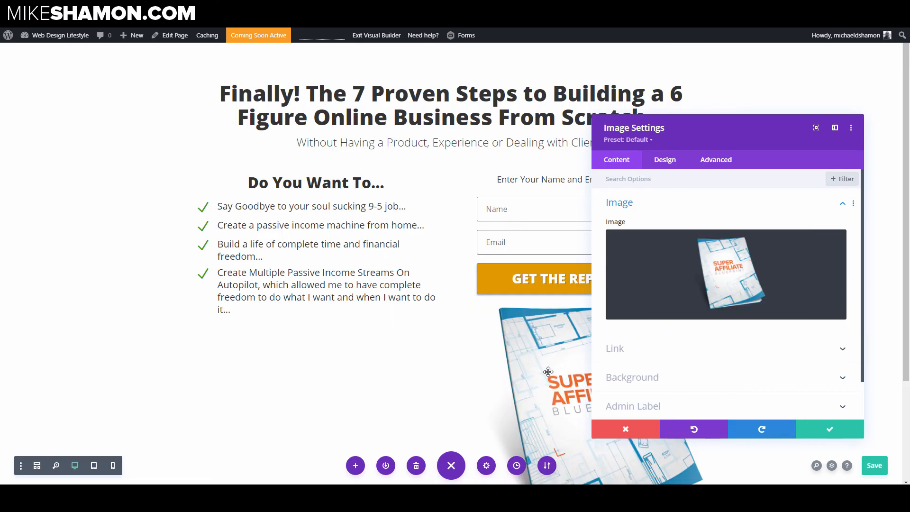
pyautogui.click(817, 433)
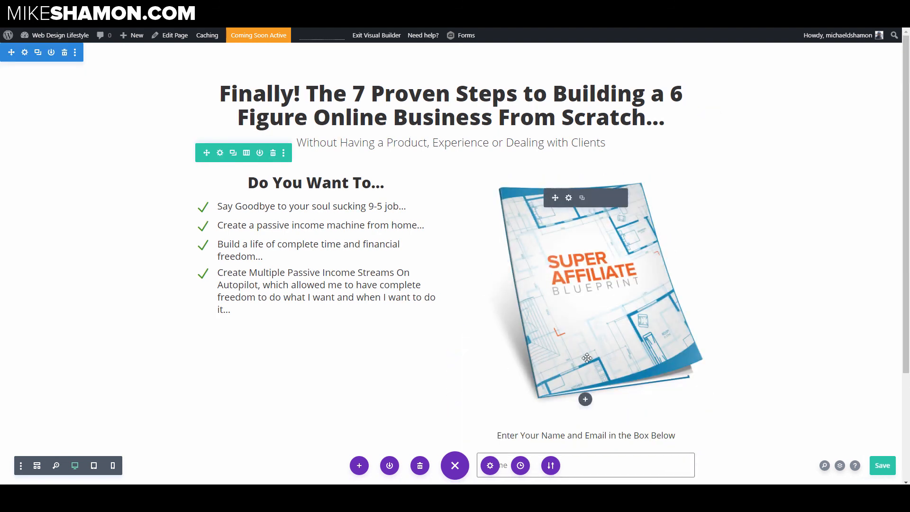
# Step: Set the optin's body text size to 16px and save the optin settings
pyautogui.scroll(-2, 578, 412)
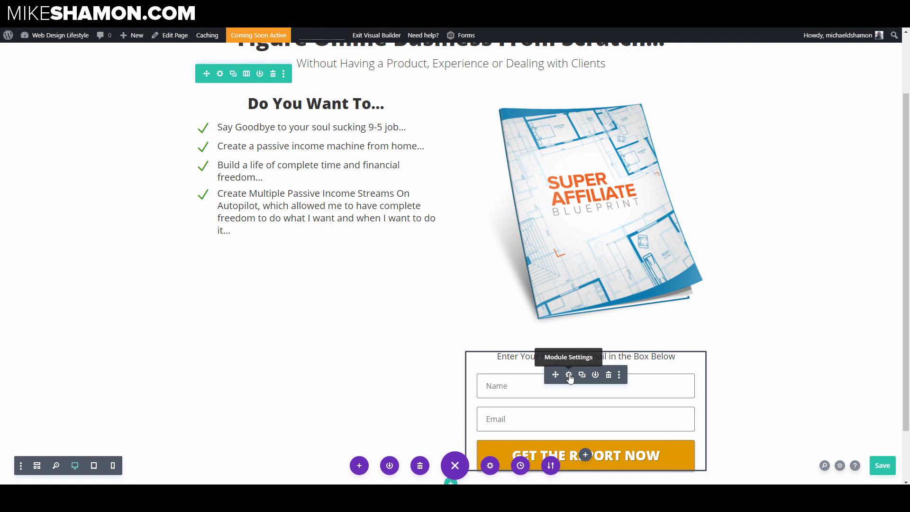
pyautogui.click(569, 375)
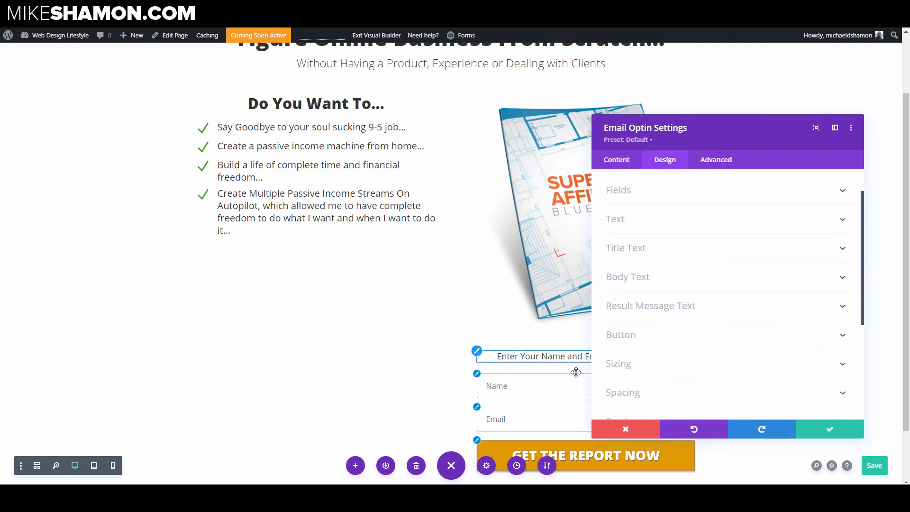
pyautogui.click(627, 277)
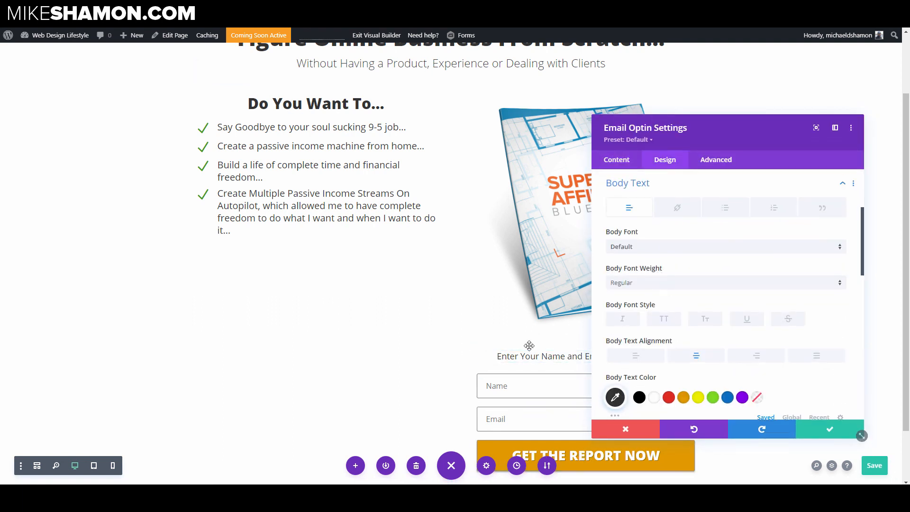
pyautogui.scroll(-5, 661, 250)
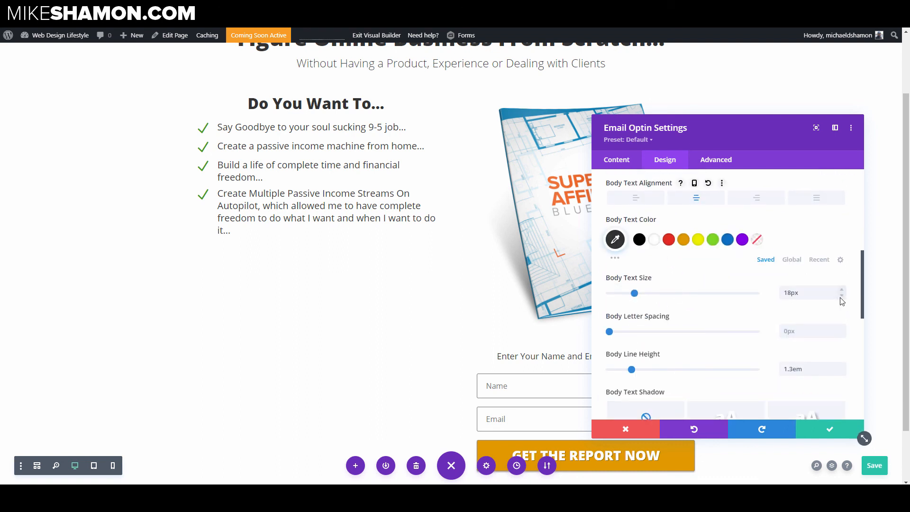
pyautogui.click(842, 296)
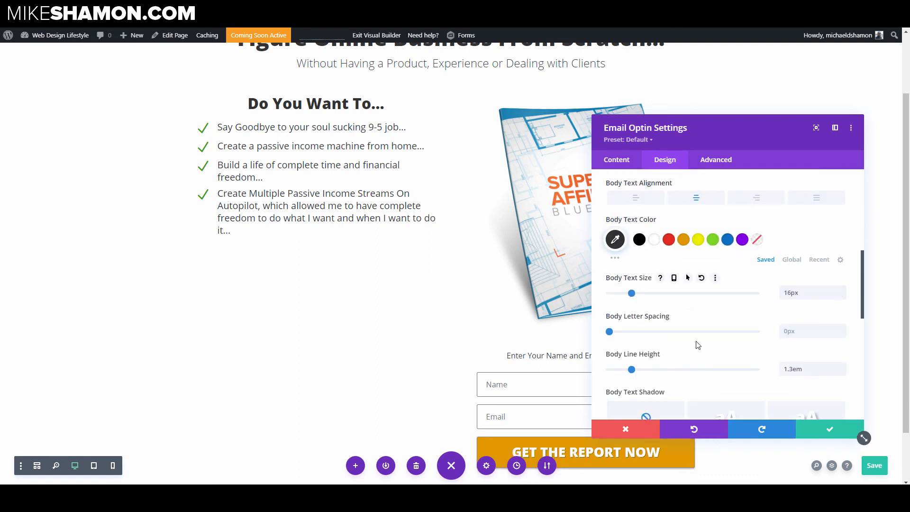
pyautogui.click(624, 370)
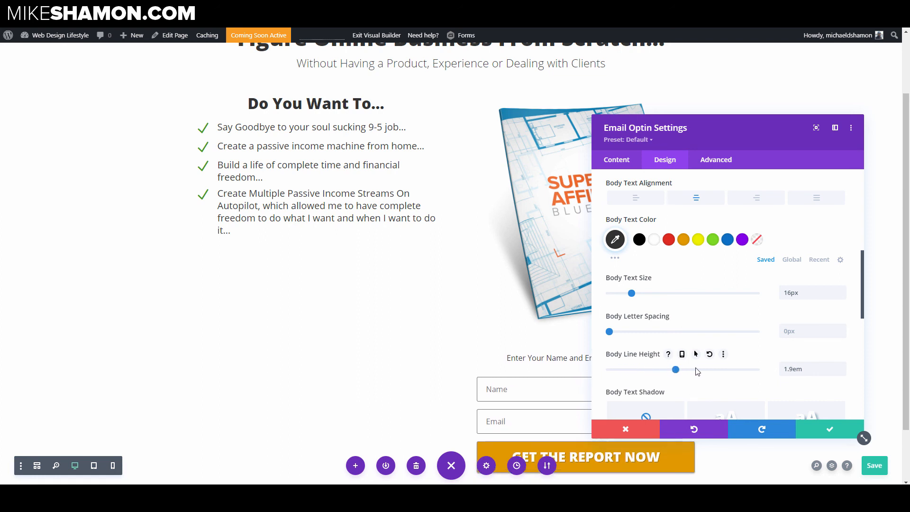
pyautogui.click(630, 370)
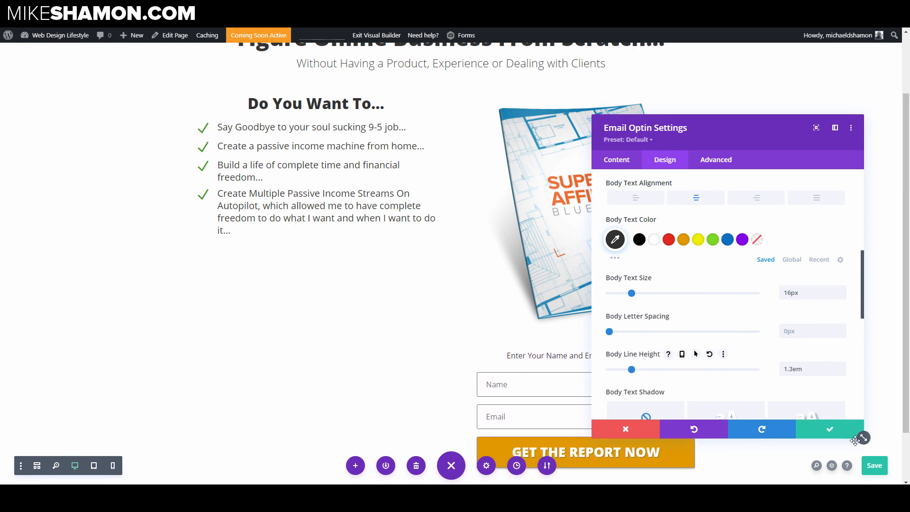
pyautogui.click(832, 429)
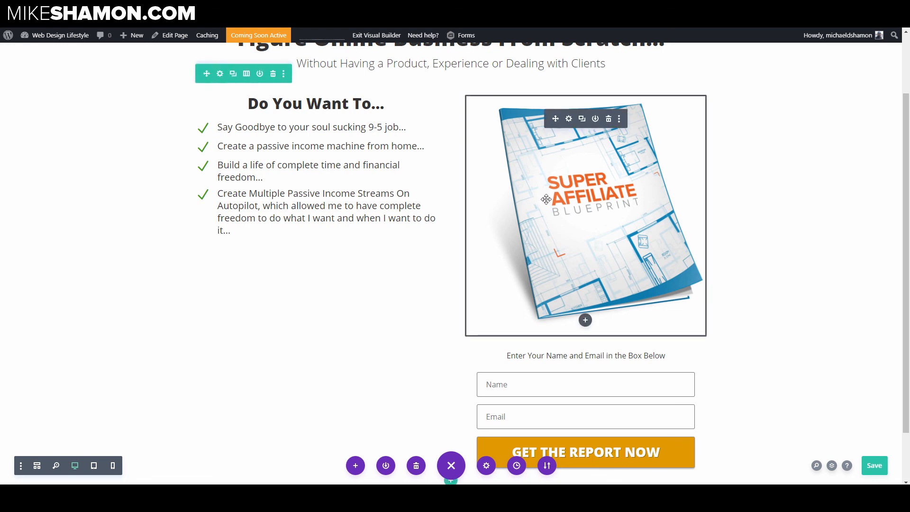
# Step: Set the book image's width to 45% and center-align the image module
pyautogui.scroll(2, 315, 215)
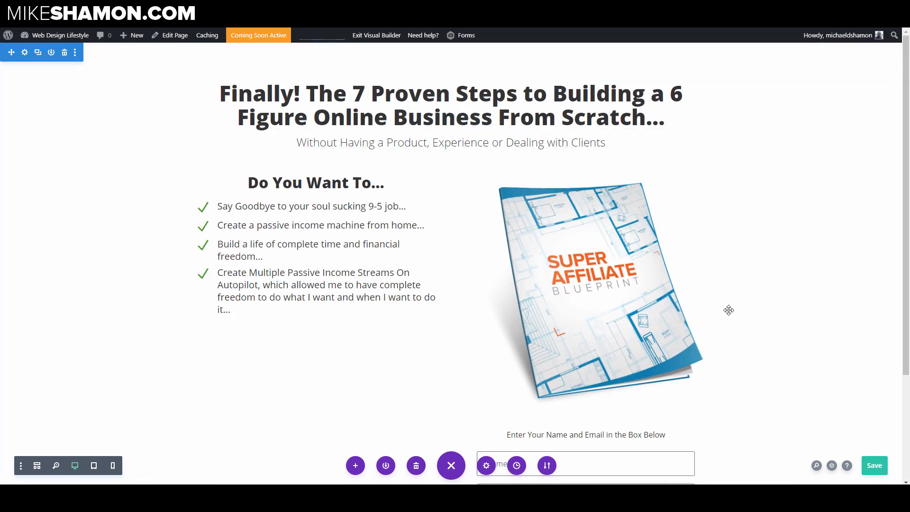
pyautogui.scroll(-2, 728, 310)
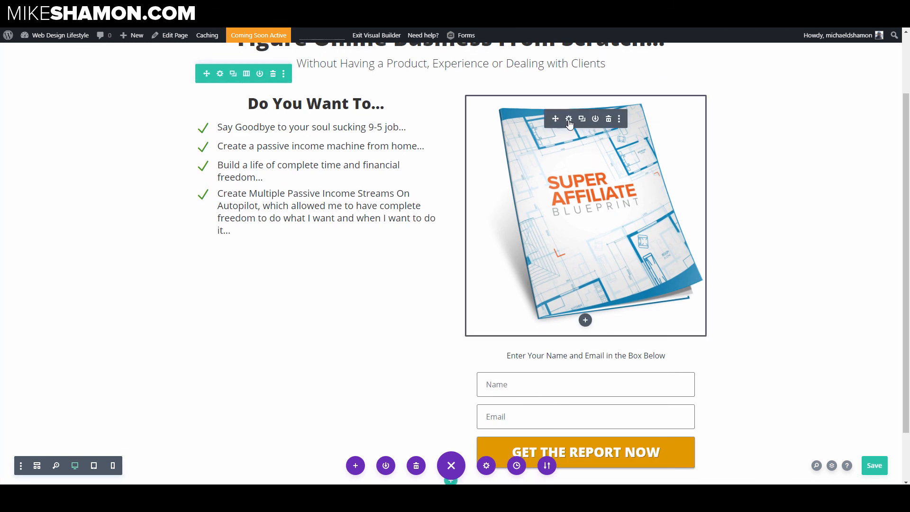
pyautogui.click(569, 119)
pyautogui.click(667, 161)
pyautogui.click(652, 232)
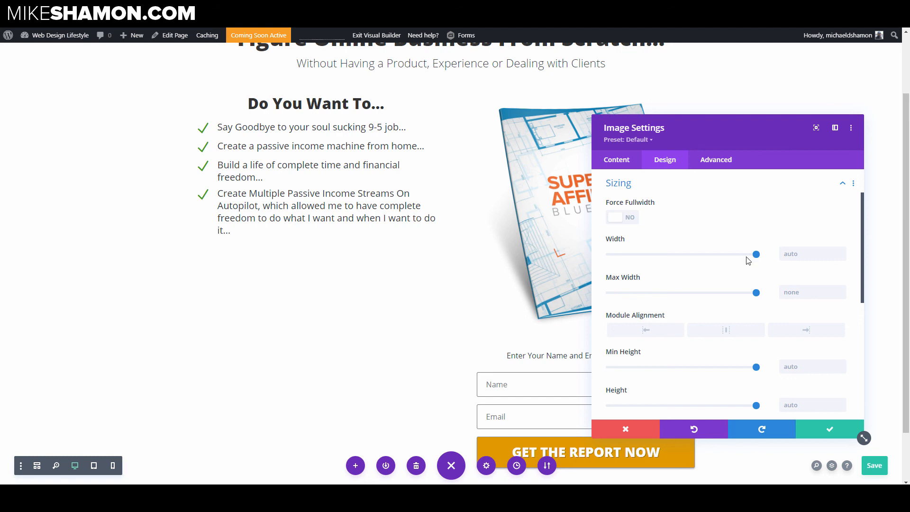
pyautogui.moveTo(749, 258); pyautogui.dragTo(677, 264)
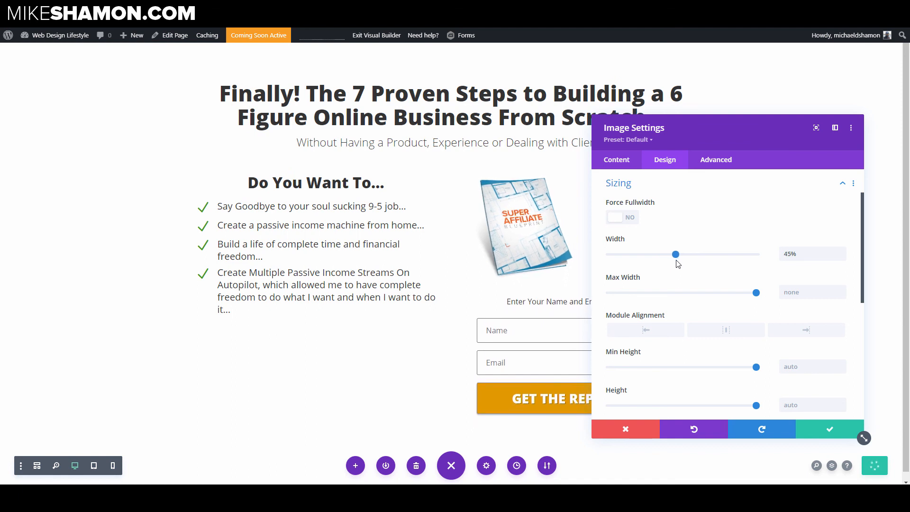
pyautogui.click(730, 333)
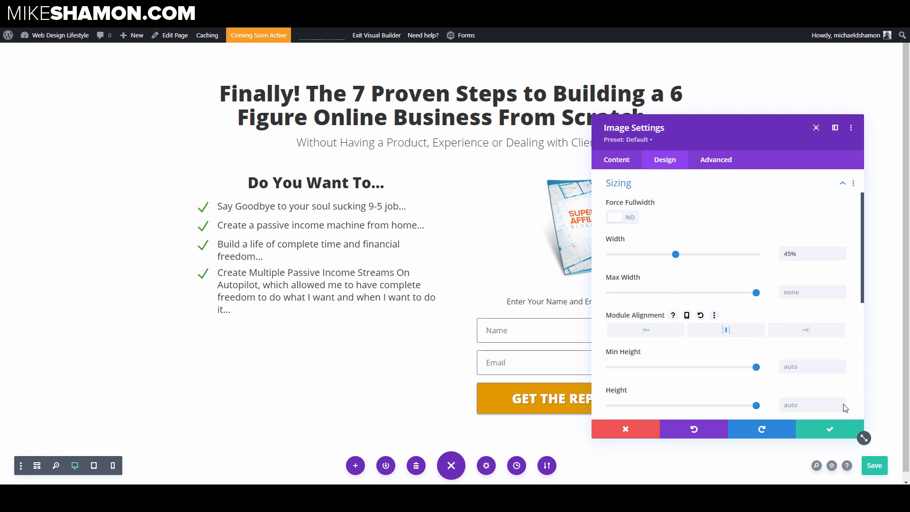
pyautogui.click(844, 434)
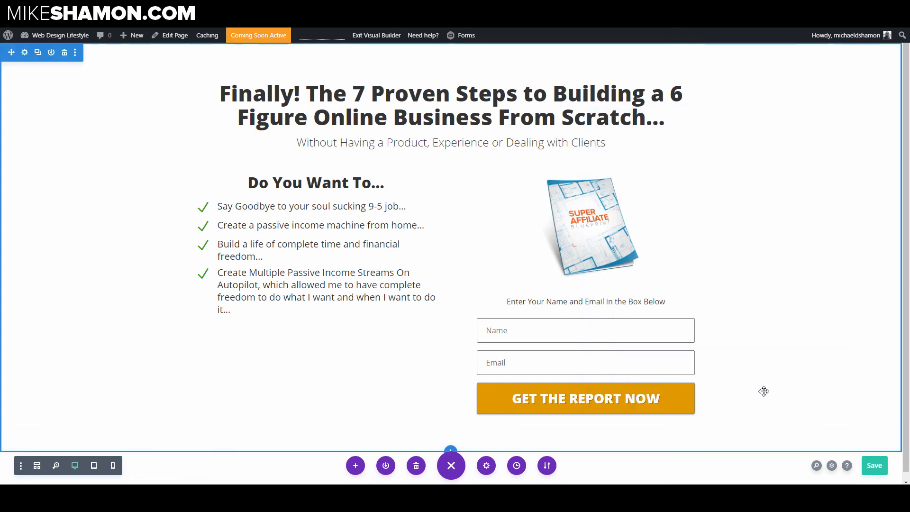
# Step: Increase the book image's width to 60% and save
pyautogui.click(571, 198)
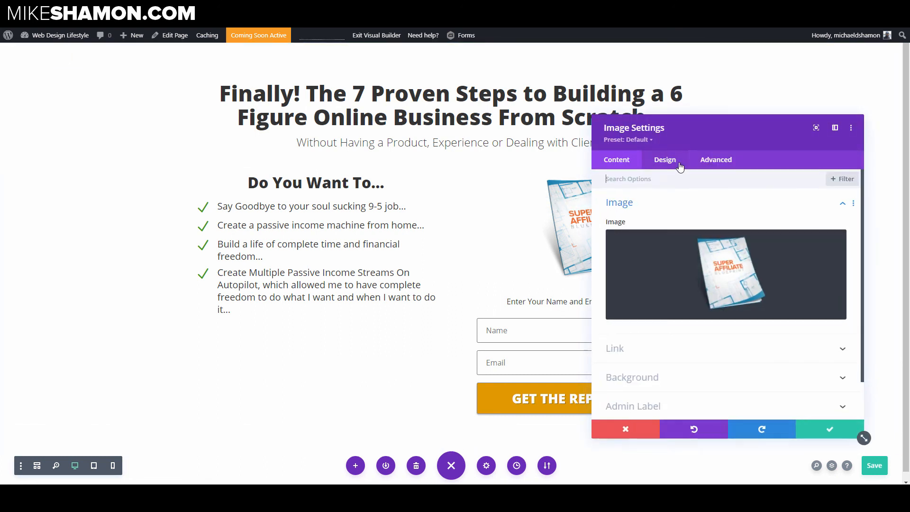
pyautogui.click(638, 232)
pyautogui.moveTo(674, 254); pyautogui.dragTo(700, 261)
pyautogui.click(819, 428)
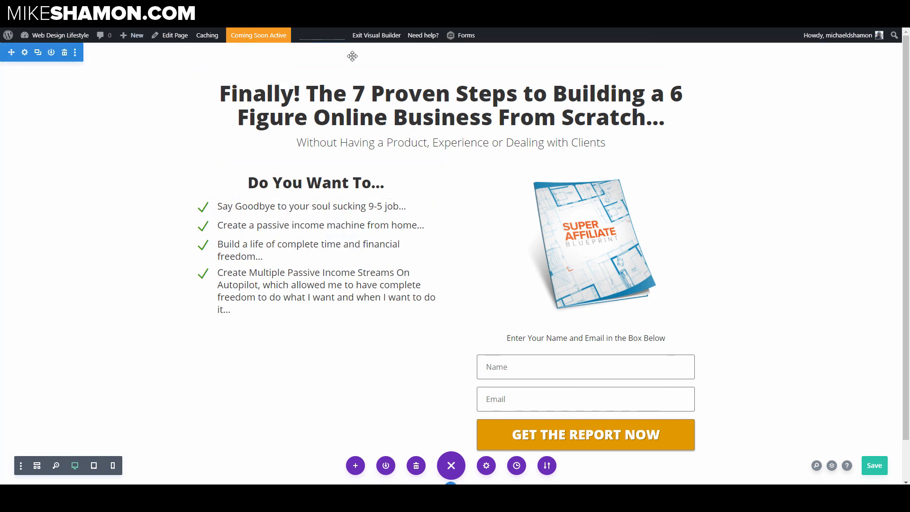
# Step: Set the section's top margin and top padding to 0 and save the section settings
pyautogui.click(25, 53)
pyautogui.click(665, 161)
pyautogui.click(642, 286)
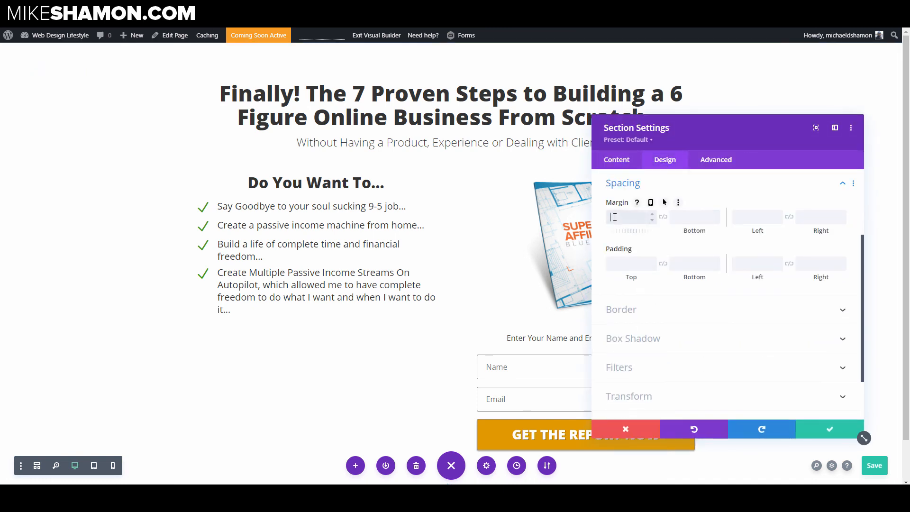
pyautogui.click(621, 262)
pyautogui.write('0')
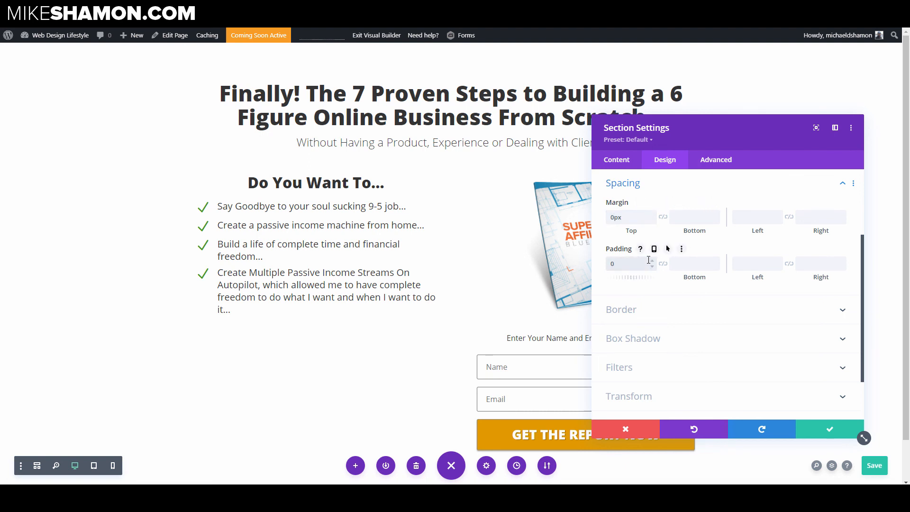
pyautogui.click(821, 426)
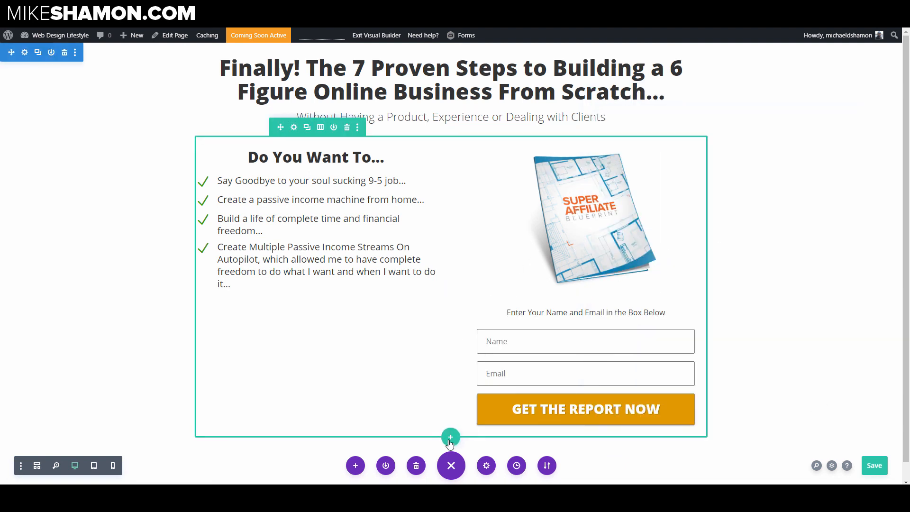
# Step: Add a one-column row below and move the email optin module into it
pyautogui.click(450, 437)
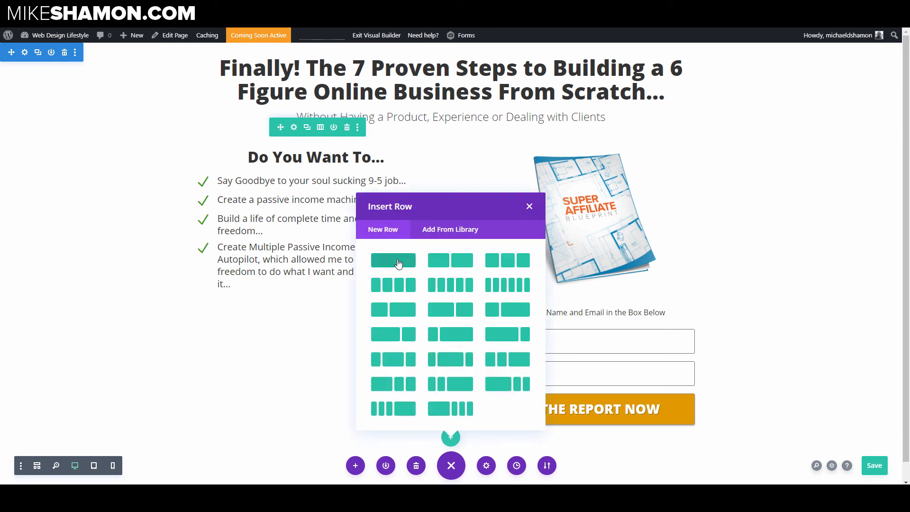
pyautogui.press('Escape')
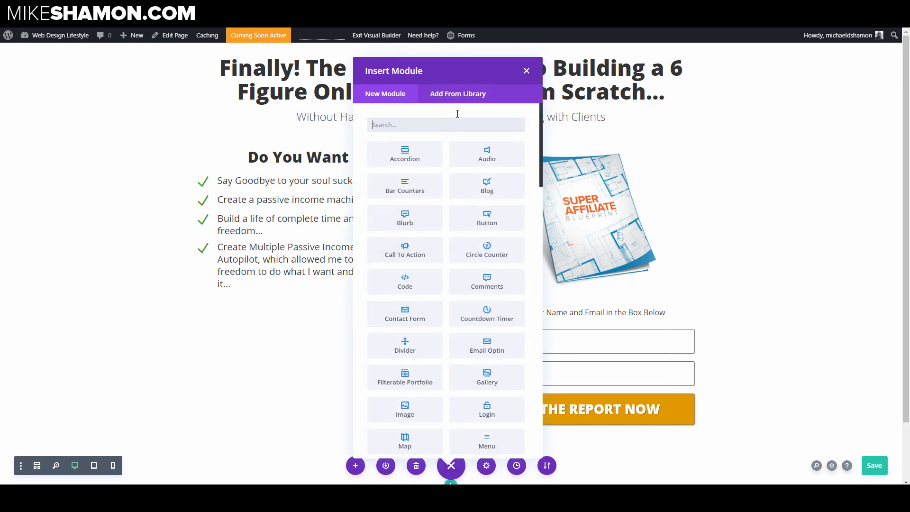
pyautogui.click(525, 71)
pyautogui.scroll(-2, 467, 308)
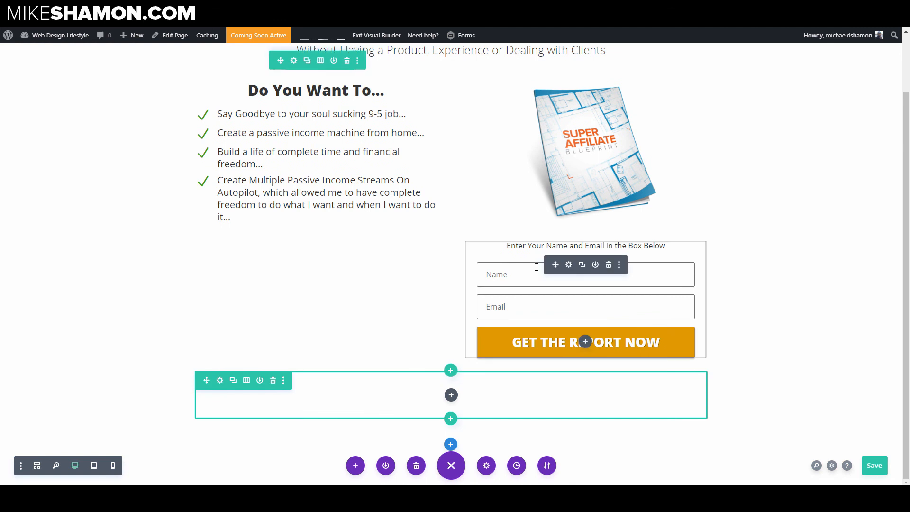
pyautogui.moveTo(553, 265); pyautogui.dragTo(452, 338)
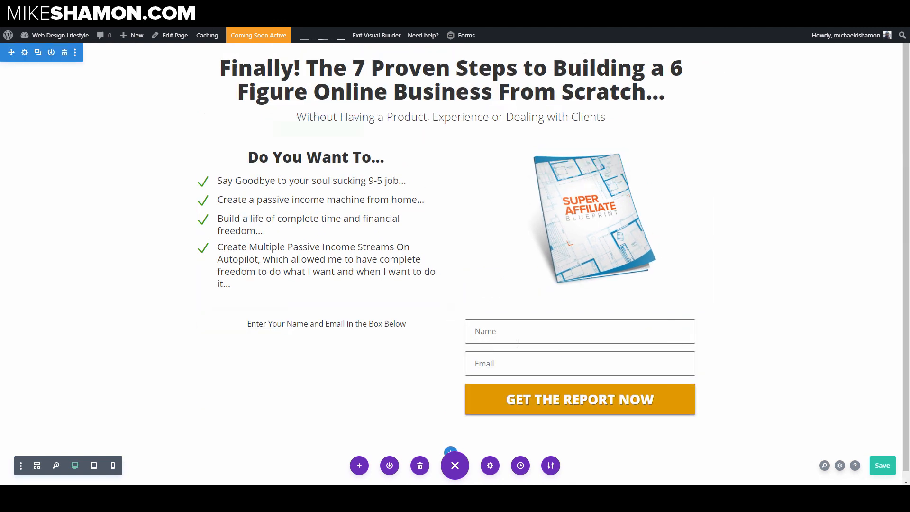
# Step: Change the optin's layout to Body On Top, Form On Bottom
pyautogui.click(433, 344)
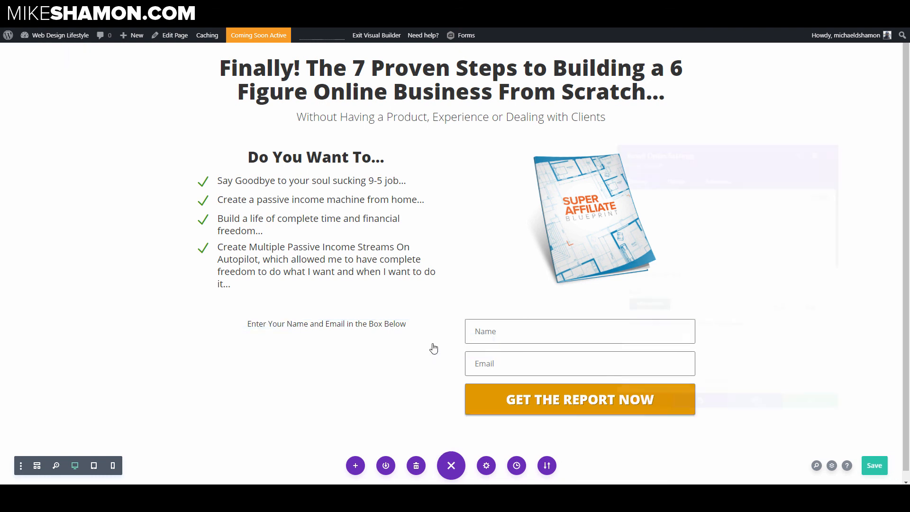
pyautogui.click(665, 160)
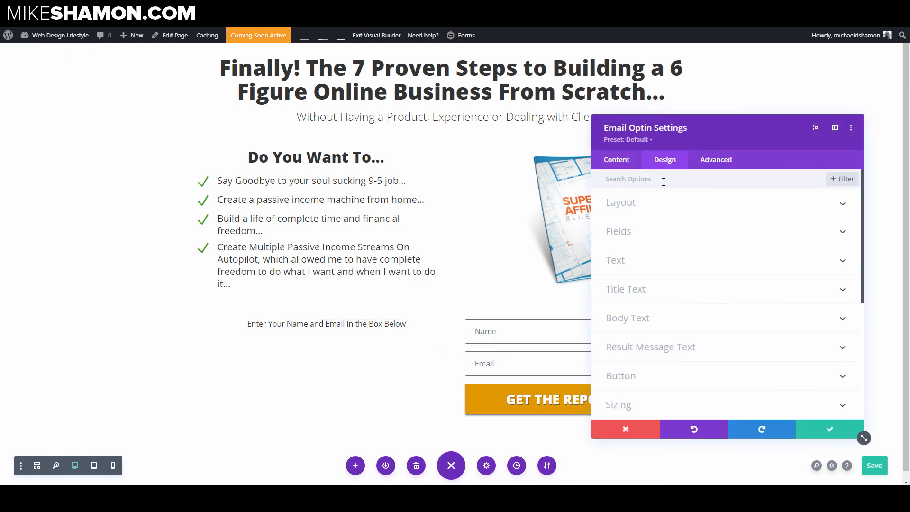
pyautogui.click(644, 207)
pyautogui.click(684, 238)
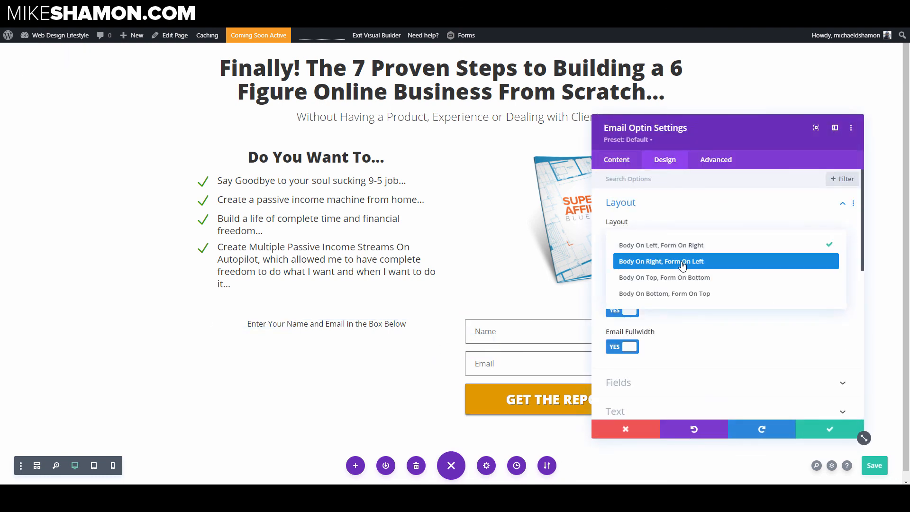
pyautogui.click(678, 277)
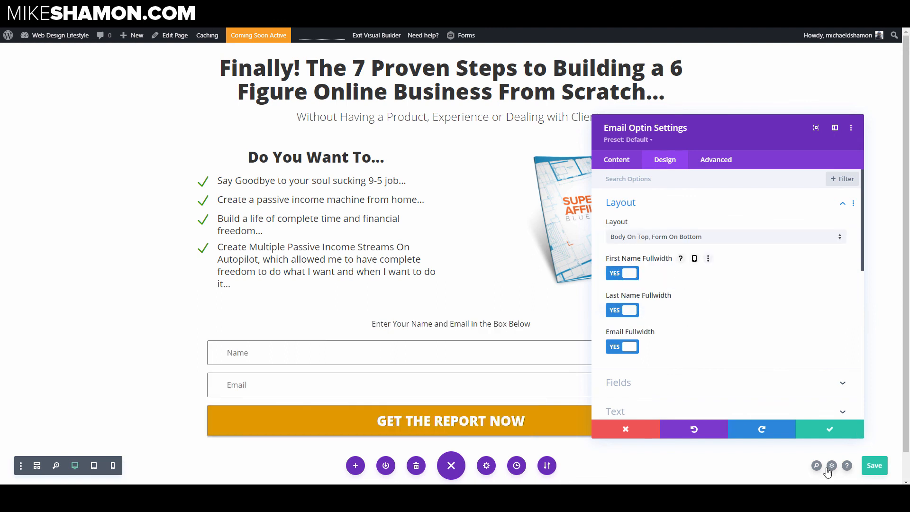
# Step: Extend the optin body text to end with "for Instant Access" and save the optin settings
pyautogui.click(630, 167)
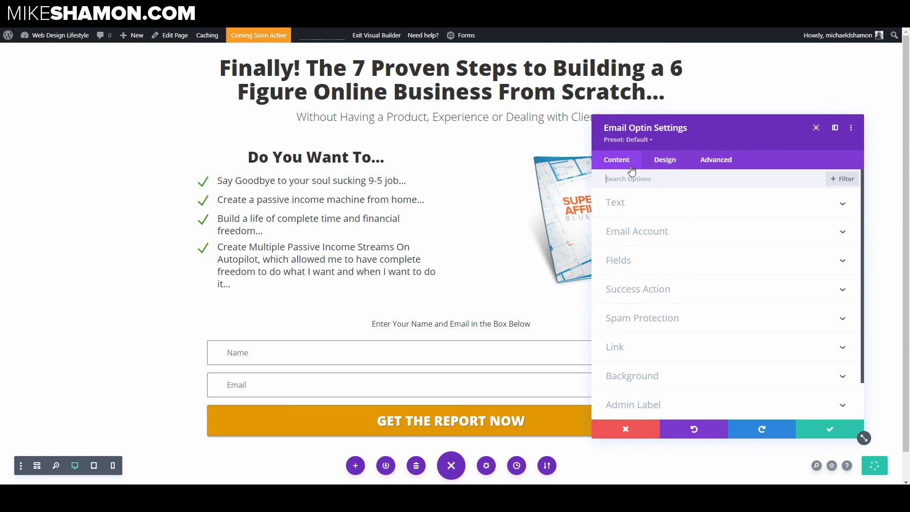
pyautogui.click(640, 211)
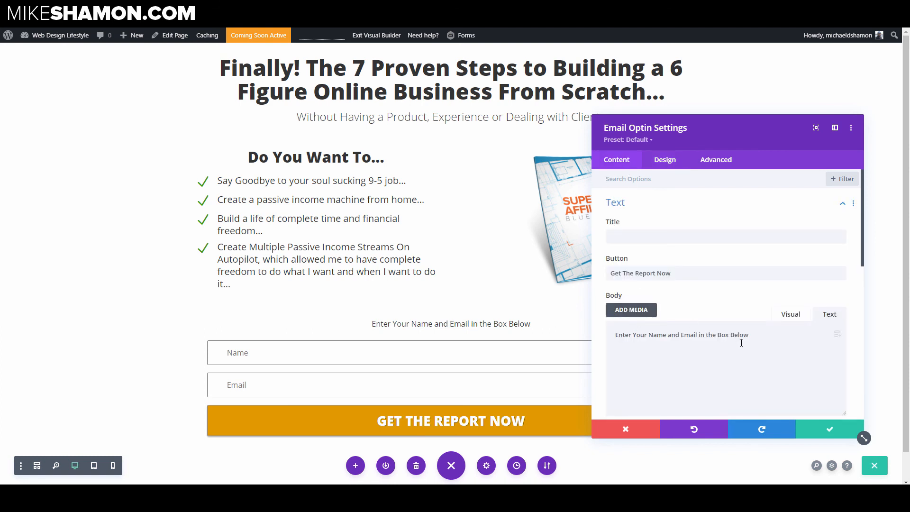
pyautogui.write('inst')
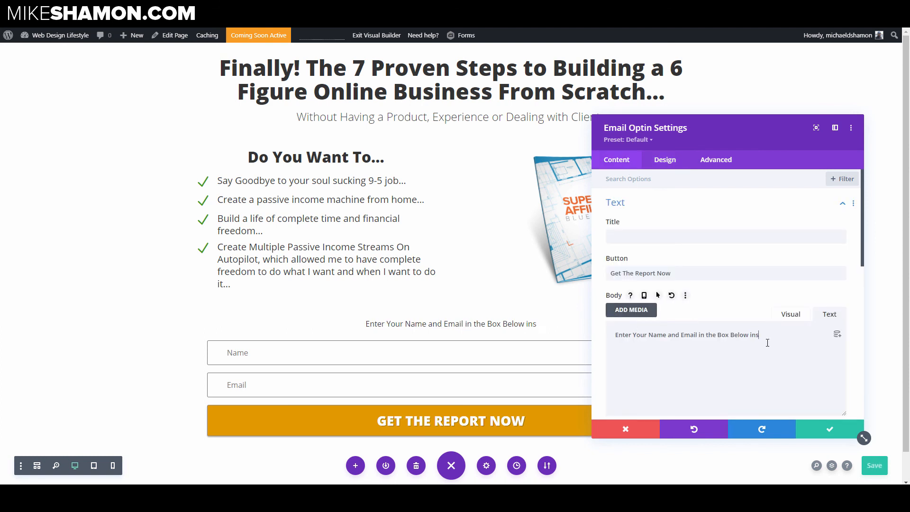
pyautogui.press('BackSpace')
pyautogui.press('BackSpace')
pyautogui.press('BackSpace')
pyautogui.press('BackSpace')
pyautogui.write('for Instant Access')
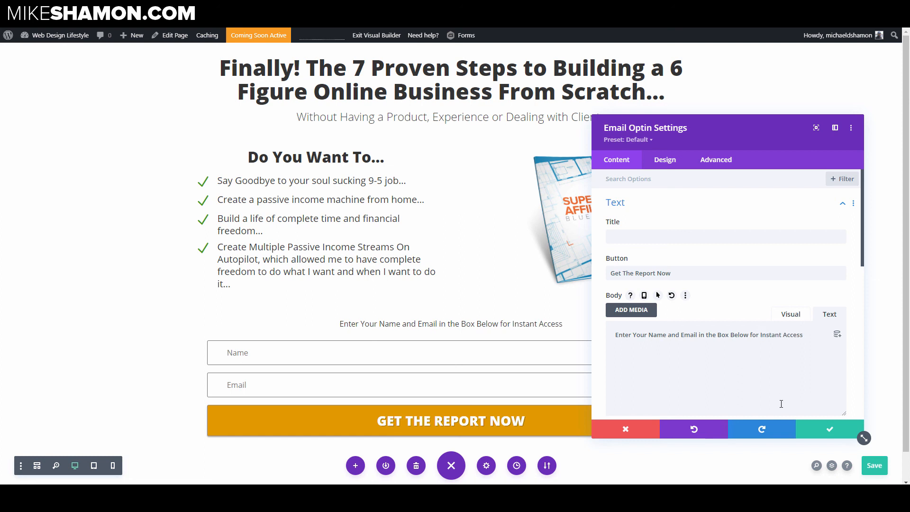
pyautogui.click(818, 429)
# Step: Set the book image's width to 80%
pyautogui.click(593, 170)
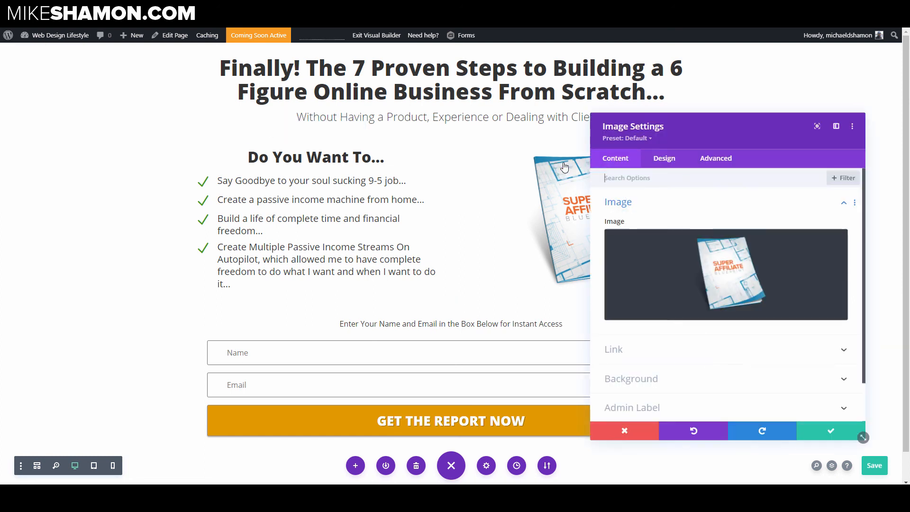
pyautogui.click(663, 164)
pyautogui.click(620, 230)
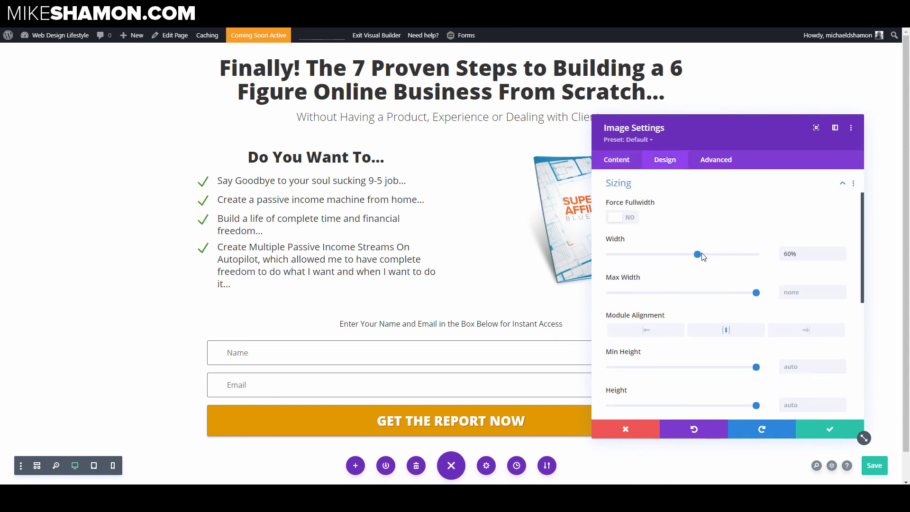
pyautogui.moveTo(698, 254); pyautogui.dragTo(729, 258)
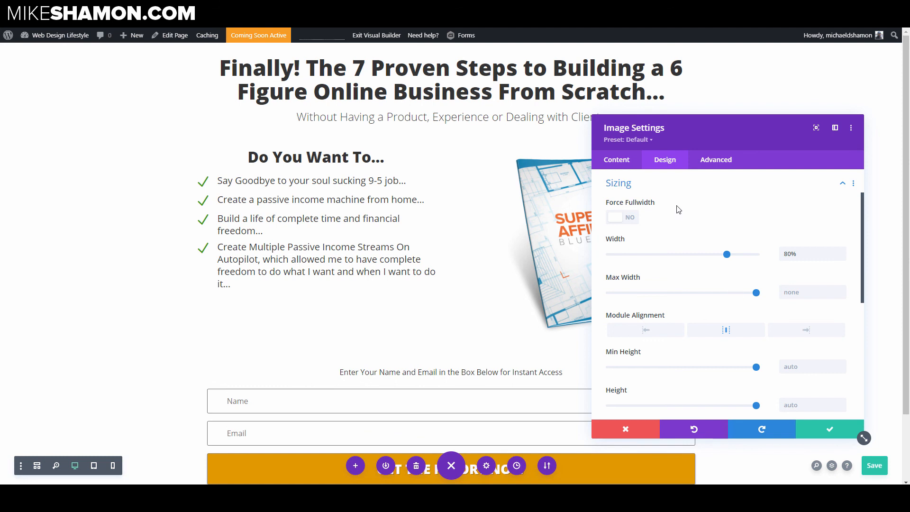
pyautogui.click(664, 185)
pyautogui.click(664, 184)
pyautogui.scroll(-5, 665, 284)
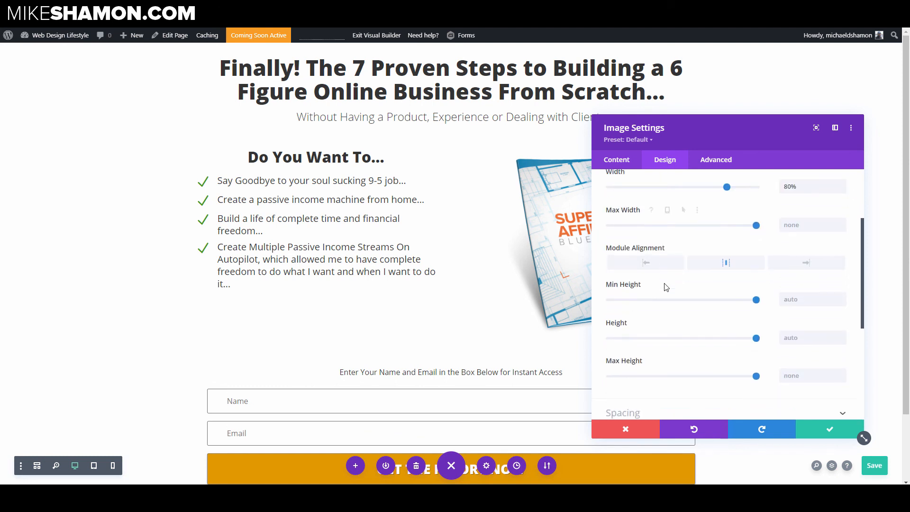
# Step: Set the book image's alignment to left and save the image settings
pyautogui.scroll(5, 659, 256)
pyautogui.click(656, 203)
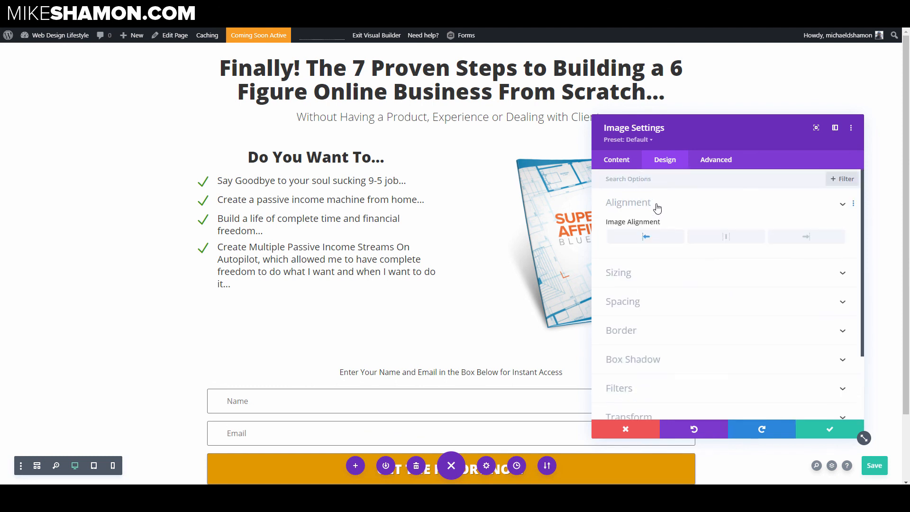
pyautogui.click(717, 237)
pyautogui.click(658, 241)
pyautogui.click(810, 429)
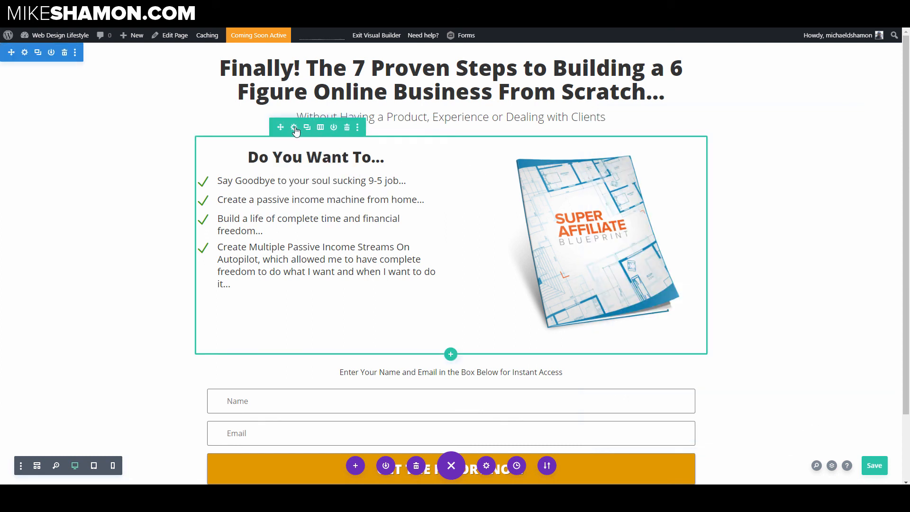
# Step: Enable a custom gutter width for the headline-and-image row and set the gutter width to 1
pyautogui.click(295, 128)
pyautogui.click(658, 160)
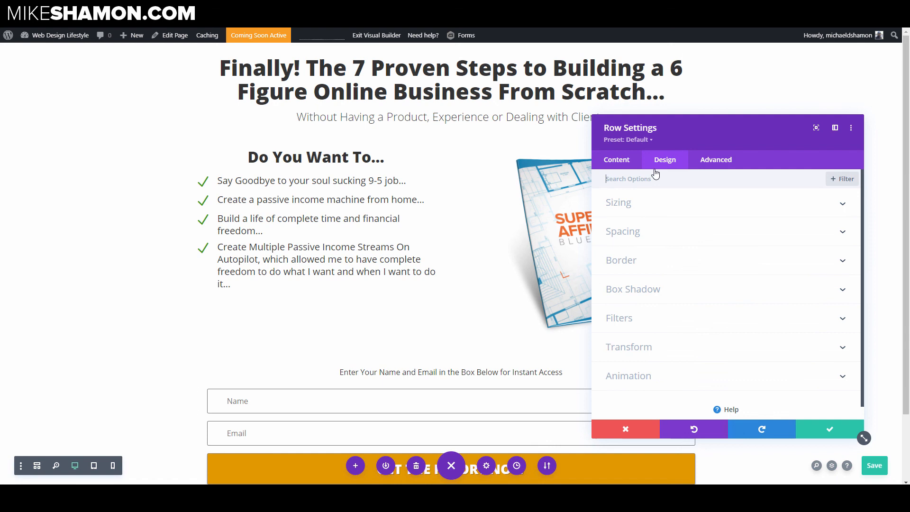
pyautogui.click(637, 207)
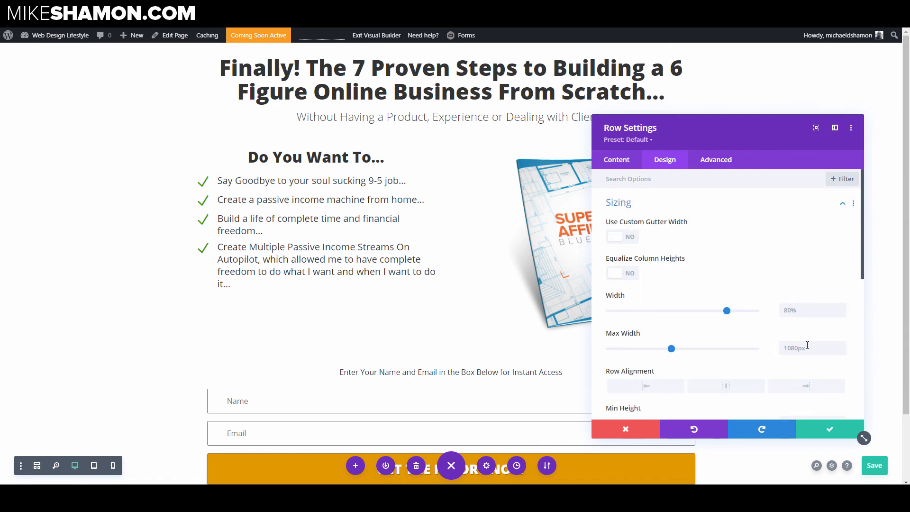
pyautogui.click(629, 240)
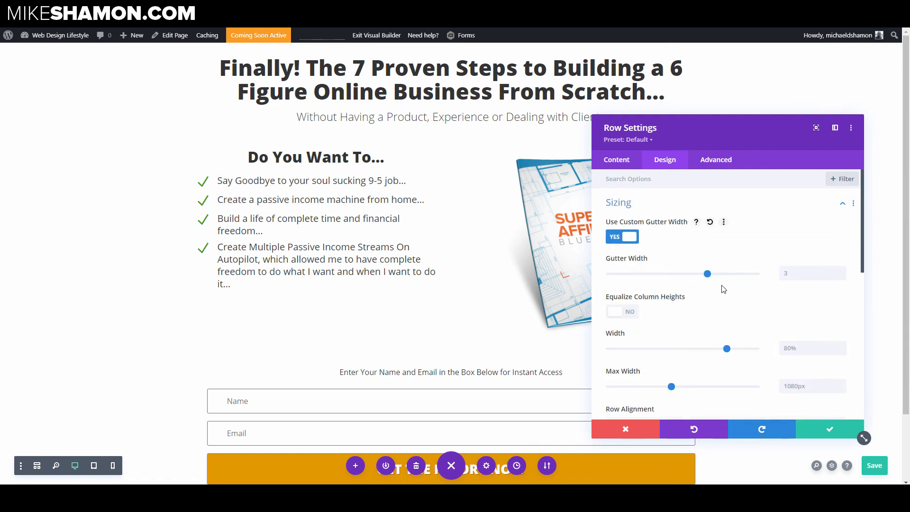
pyautogui.click(674, 273)
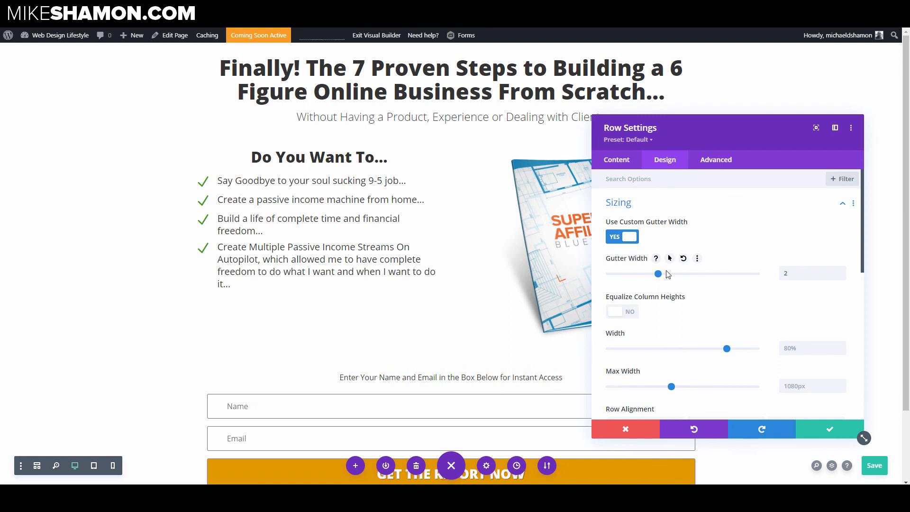
pyautogui.click(622, 279)
pyautogui.moveTo(672, 283); pyautogui.dragTo(746, 288)
pyautogui.click(613, 279)
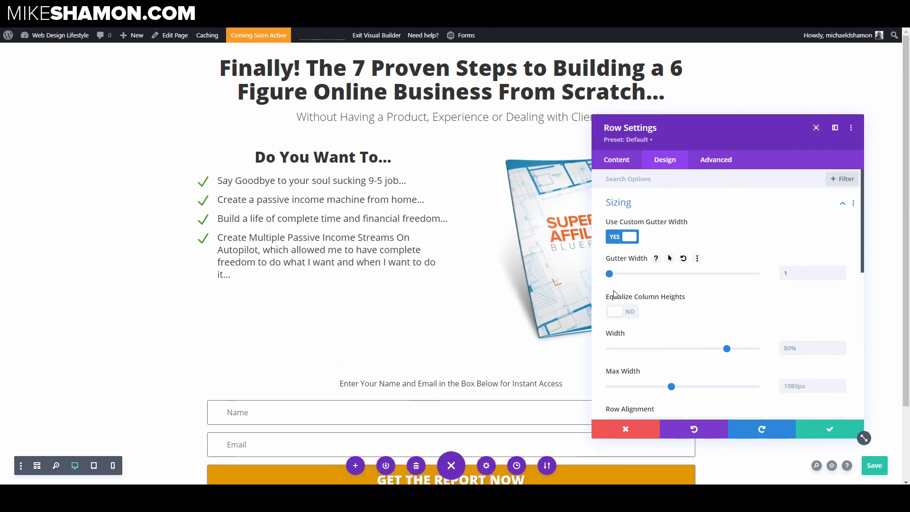
# Step: Set the row's max width to 100% and its width to 58%, then save the row settings
pyautogui.moveTo(684, 126); pyautogui.dragTo(664, 112)
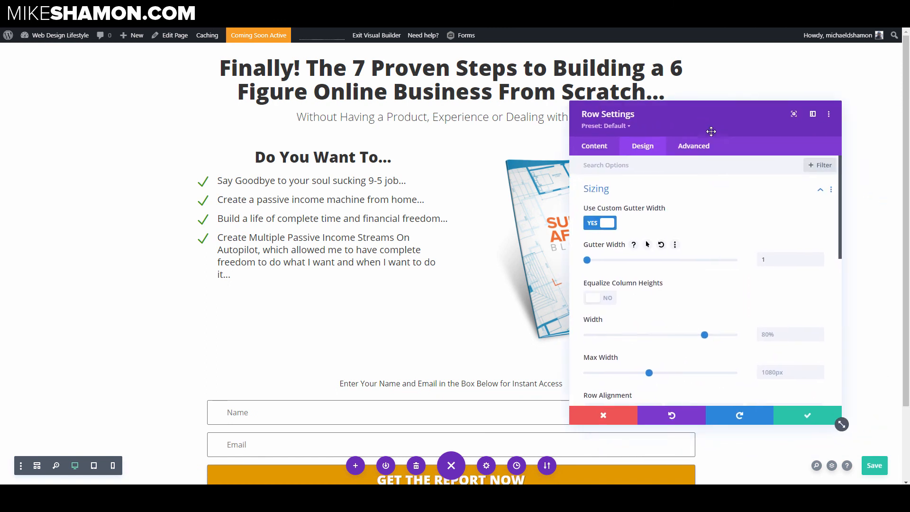
pyautogui.click(780, 373)
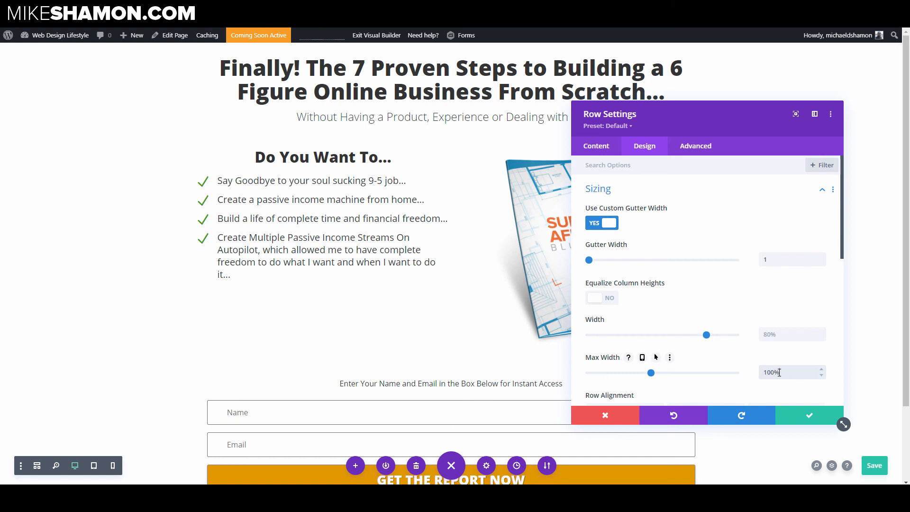
pyautogui.moveTo(707, 335); pyautogui.dragTo(675, 342)
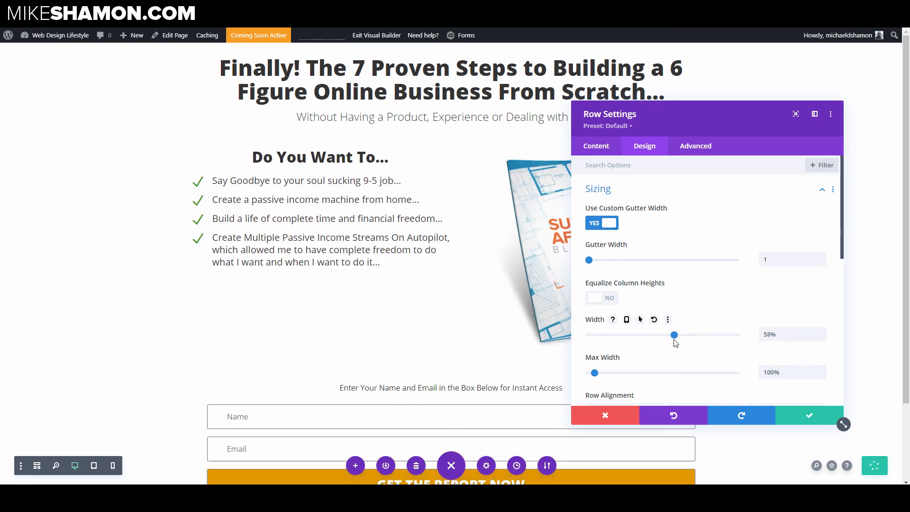
pyautogui.click(808, 416)
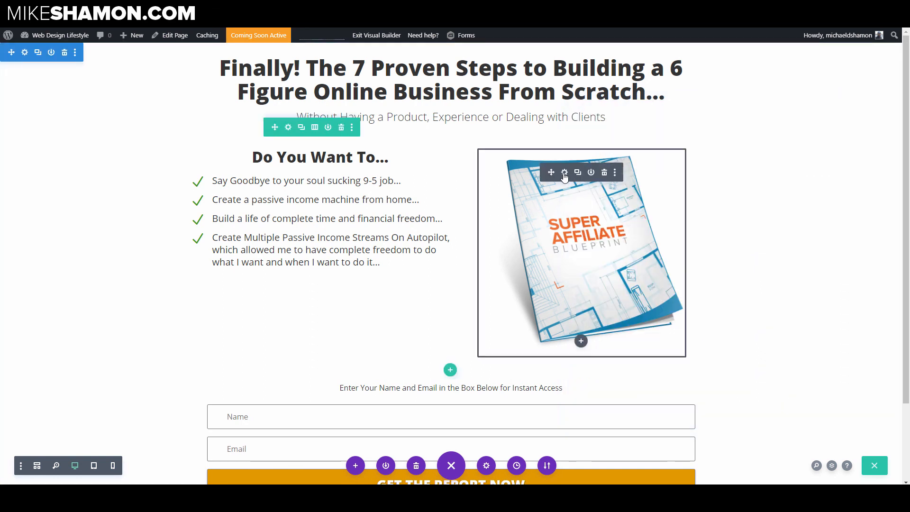
# Step: Reduce the book image's width to 50% and save the image settings
pyautogui.click(564, 173)
pyautogui.click(656, 149)
pyautogui.click(631, 222)
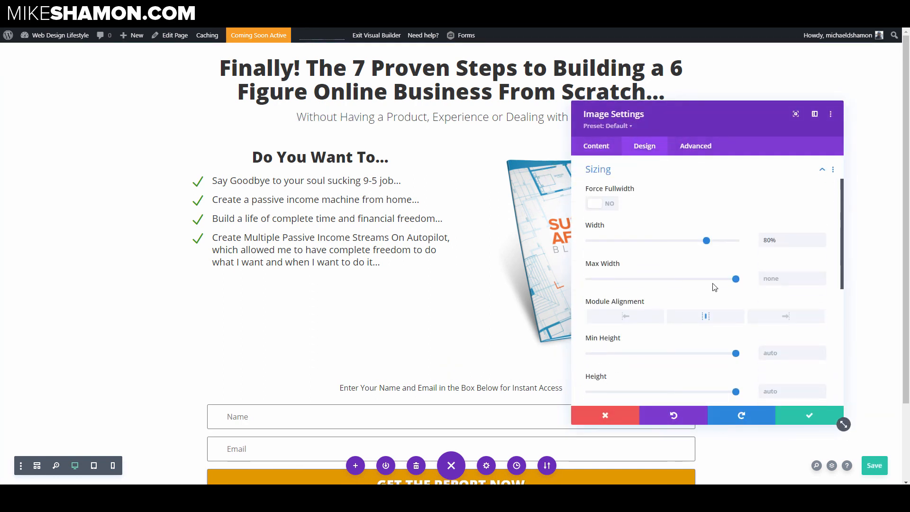
pyautogui.moveTo(706, 240); pyautogui.dragTo(663, 247)
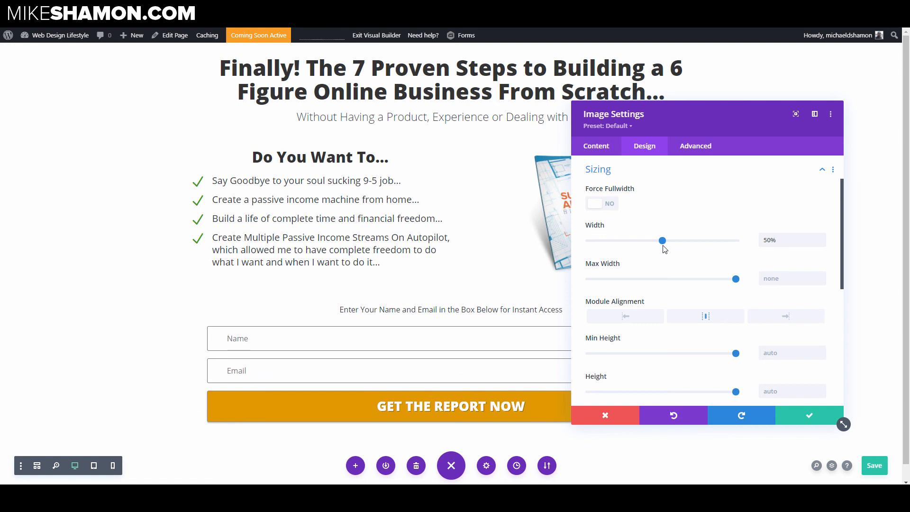
pyautogui.click(806, 417)
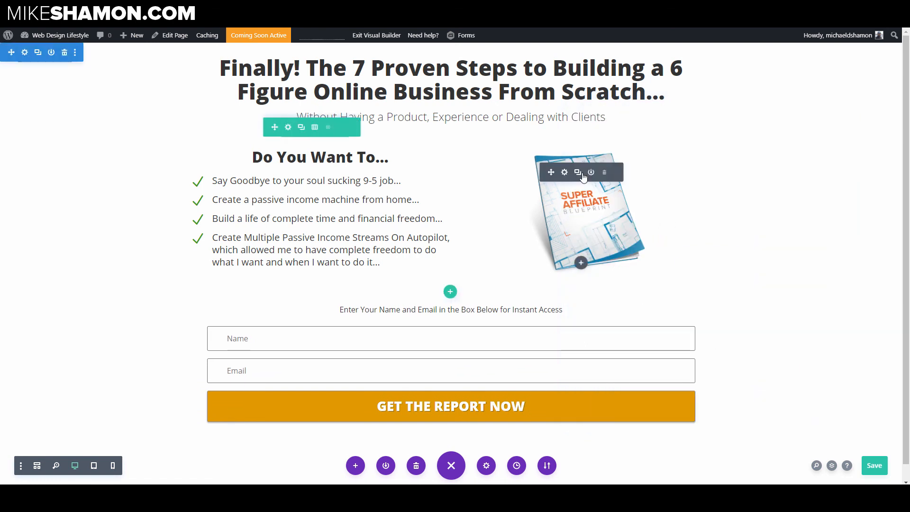
# Step: Reopen the book image's settings to check its alignment, then close them
pyautogui.click(564, 172)
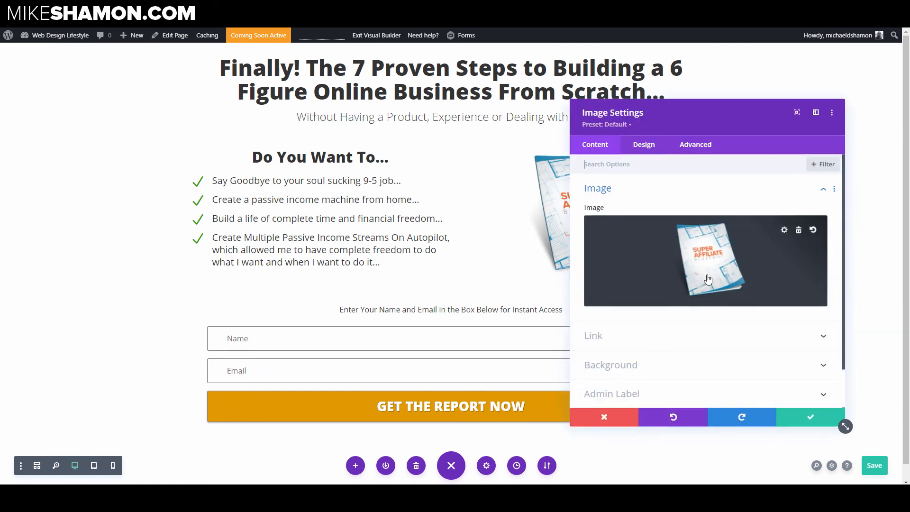
pyautogui.click(629, 189)
pyautogui.click(644, 151)
pyautogui.click(626, 189)
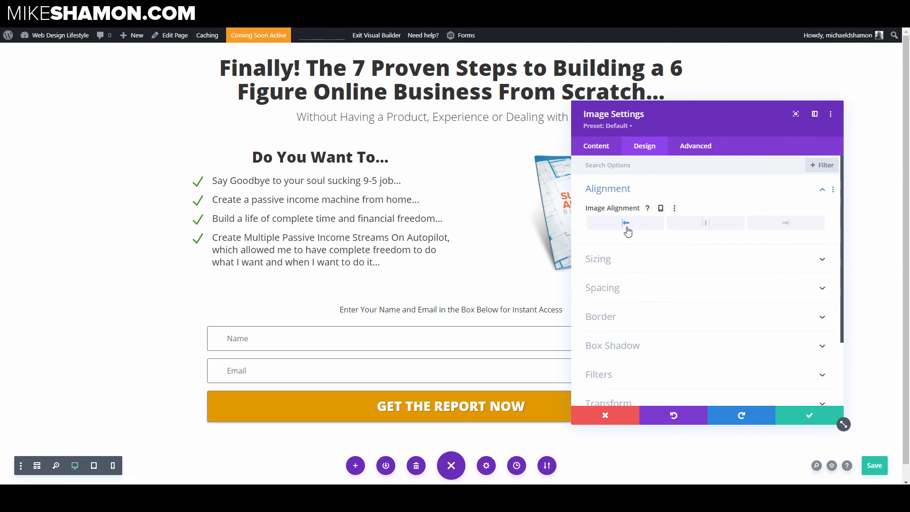
pyautogui.click(806, 419)
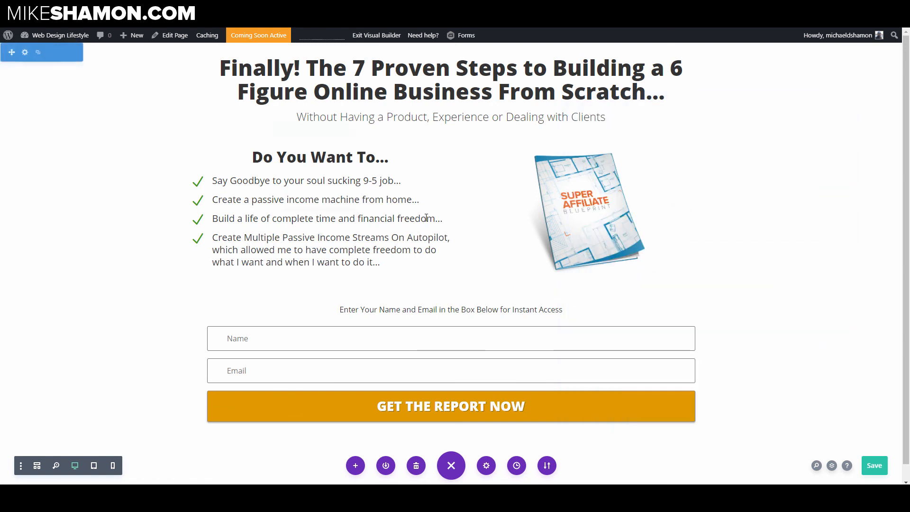
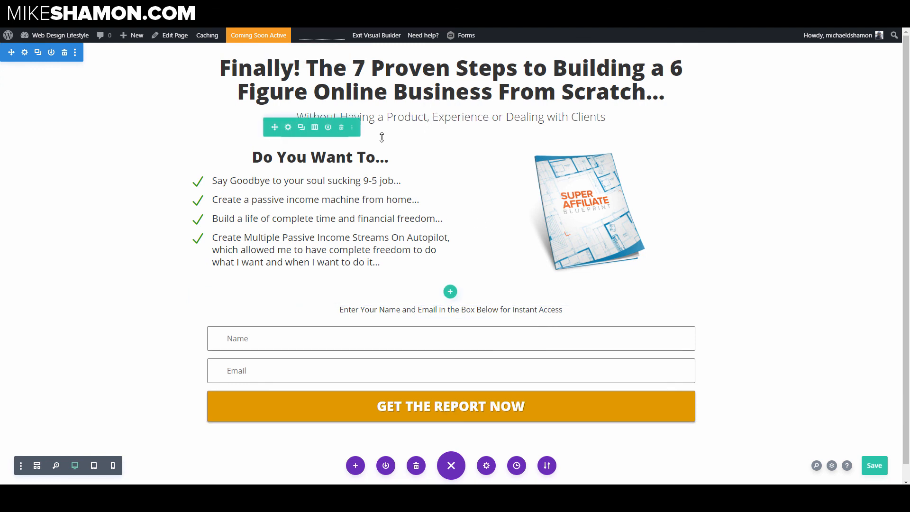
# Step: Set the headline-and-image row's top margin to 0 and top padding to 8px, then save the row settings
pyautogui.click(288, 128)
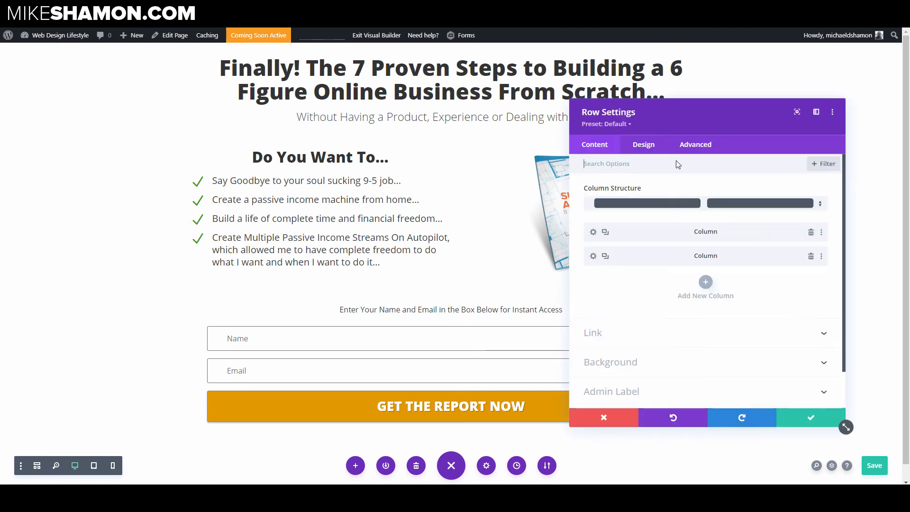
pyautogui.click(630, 146)
pyautogui.click(625, 234)
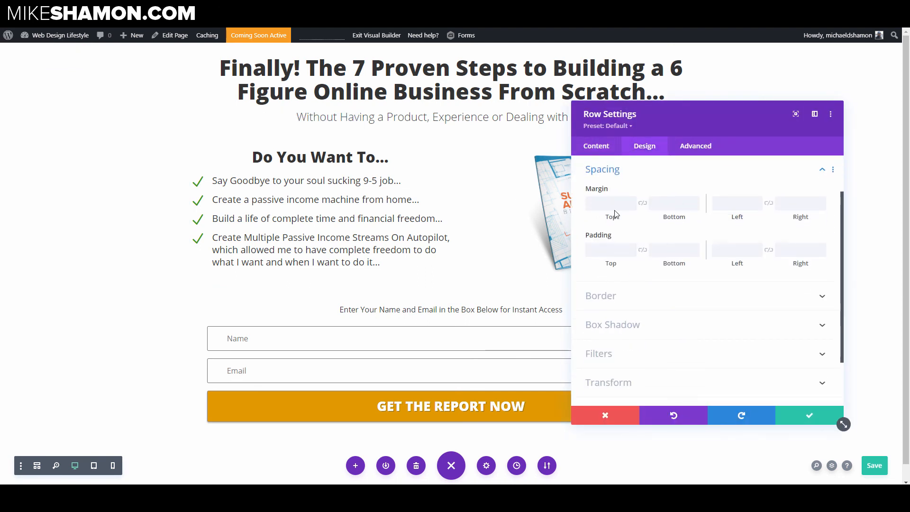
pyautogui.click(608, 205)
pyautogui.write('0')
pyautogui.click(602, 252)
pyautogui.write('0')
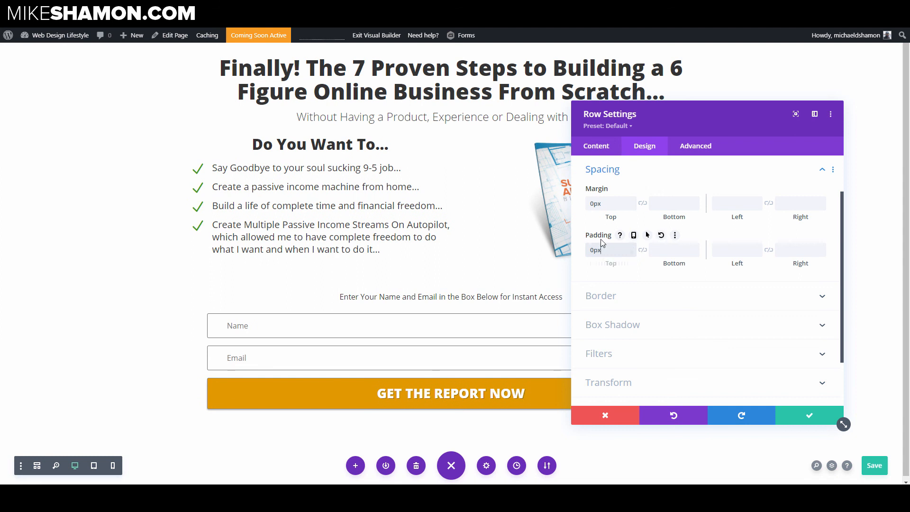
pyautogui.doubleClick(607, 247)
pyautogui.write('8')
pyautogui.click(809, 416)
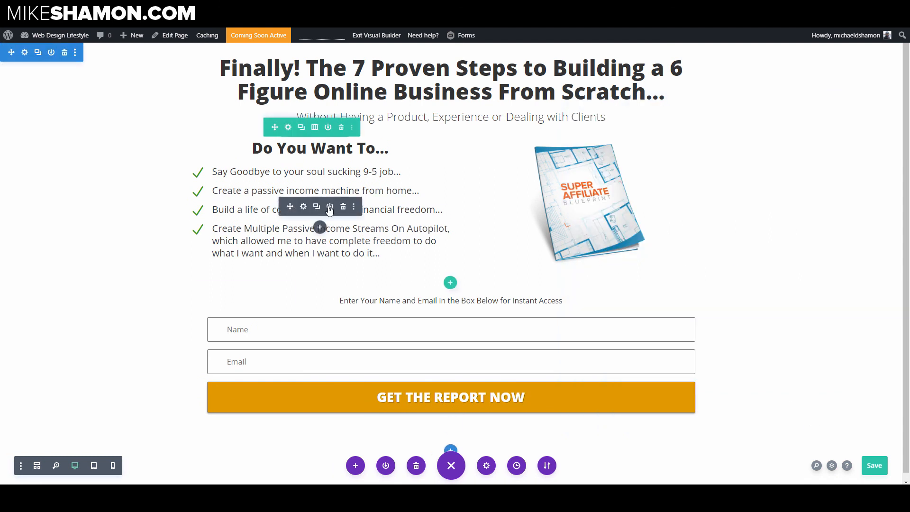
# Step: Switch to tablet preview and scroll through the page to review the layout
pyautogui.click(94, 465)
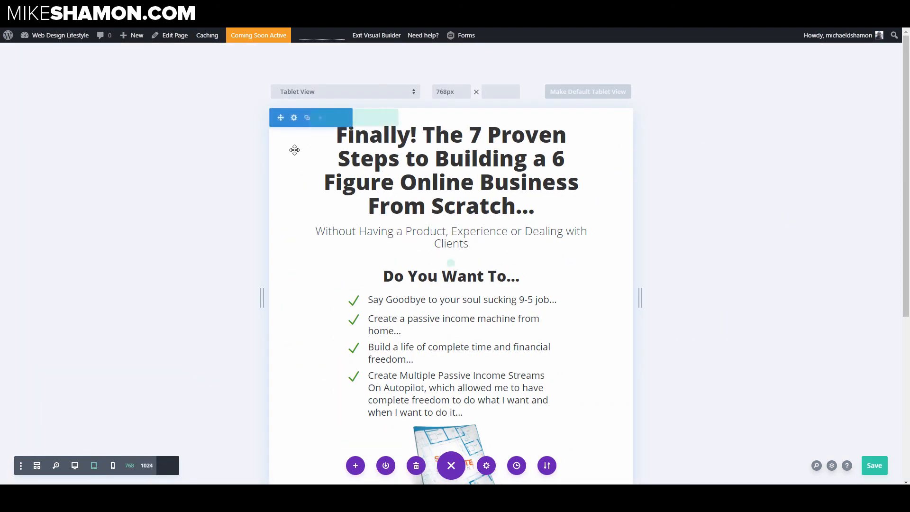
pyautogui.scroll(-5, 598, 266)
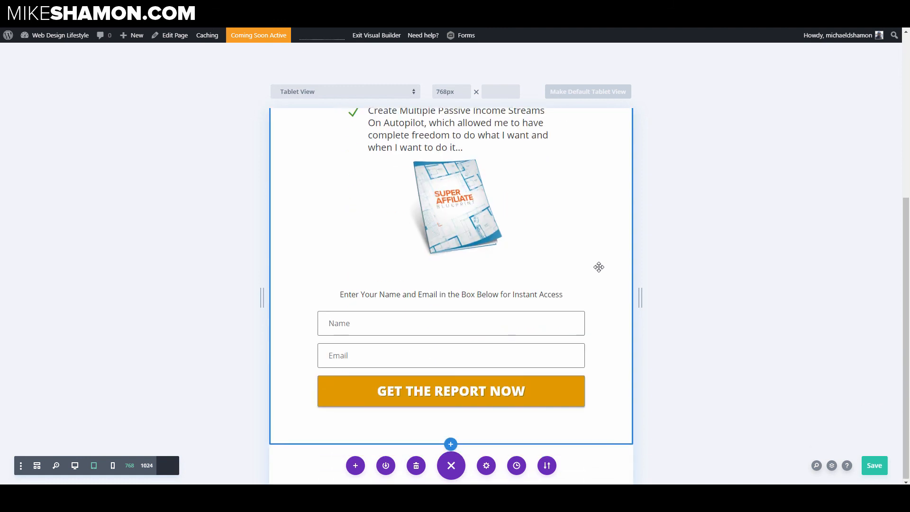
pyautogui.scroll(5, 598, 266)
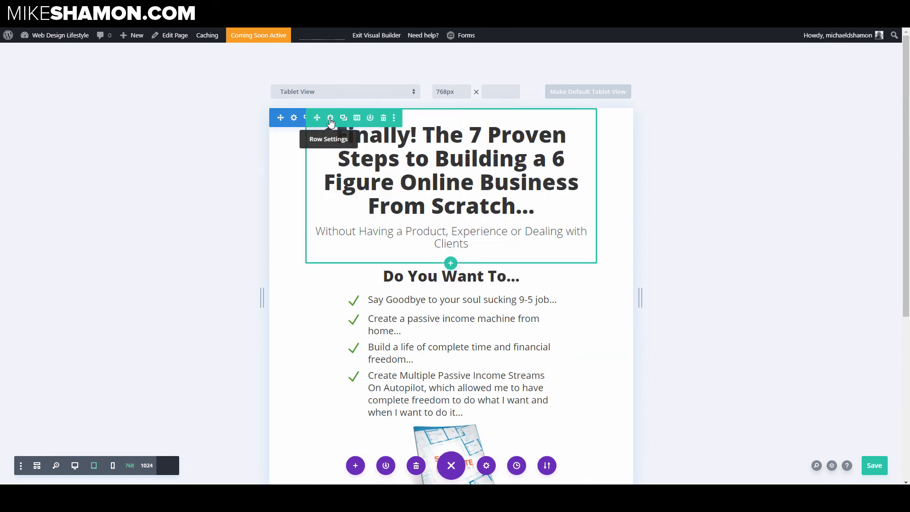
# Step: Enable responsive width on the headline row, set its tablet width to 97%, and save the row settings
pyautogui.click(330, 119)
pyautogui.click(643, 148)
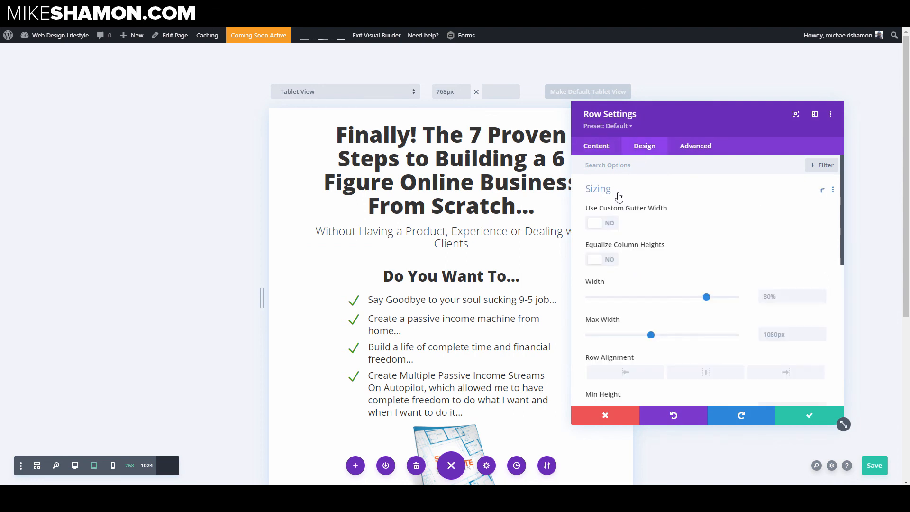
pyautogui.scroll(-3, 625, 237)
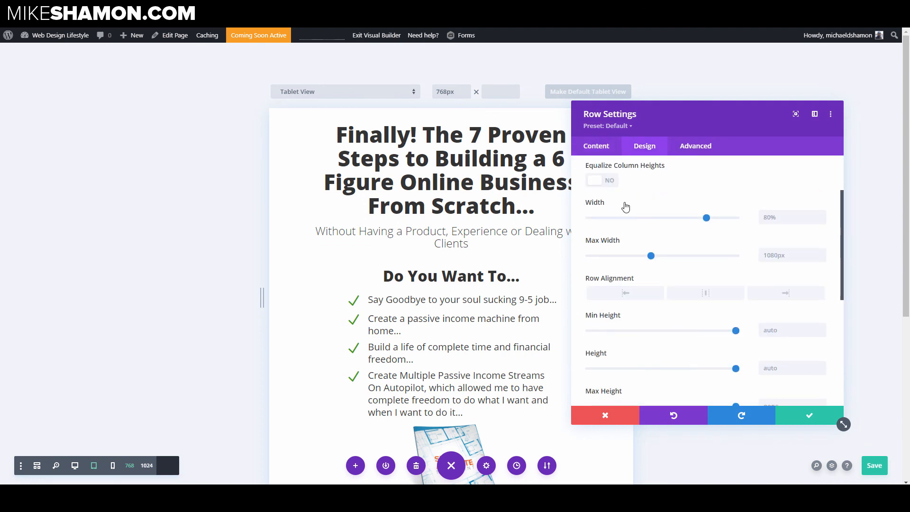
pyautogui.click(623, 205)
pyautogui.click(626, 203)
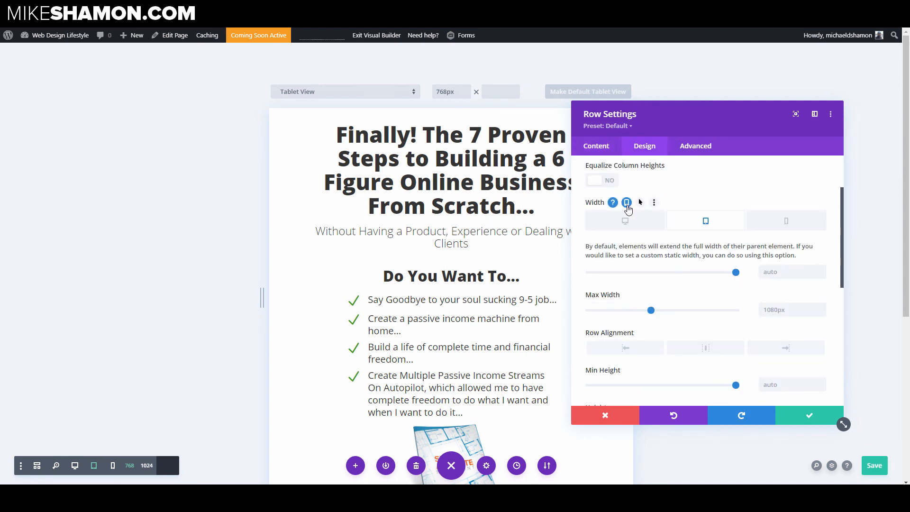
pyautogui.moveTo(736, 272); pyautogui.dragTo(734, 274)
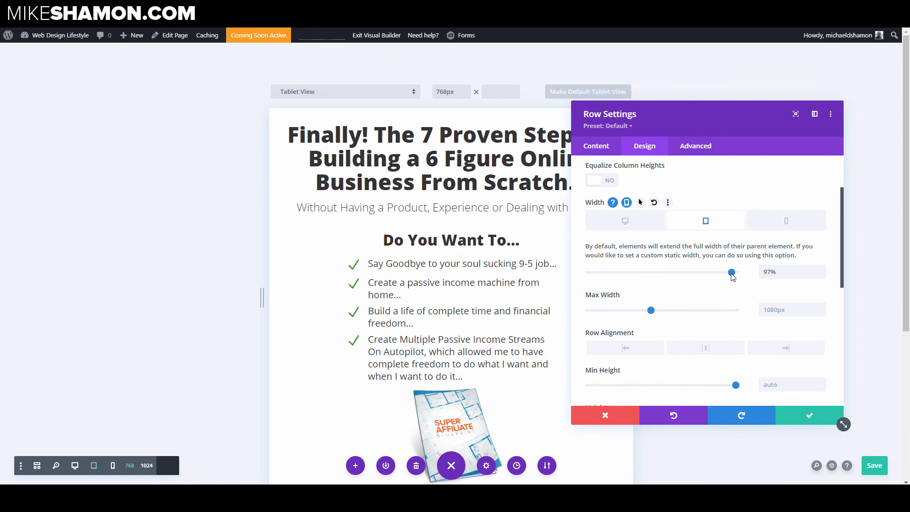
pyautogui.click(780, 226)
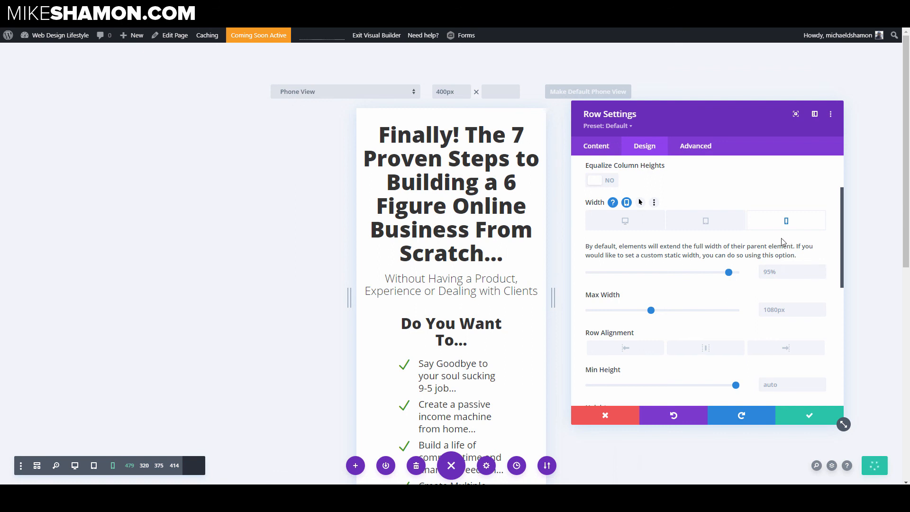
pyautogui.click(807, 418)
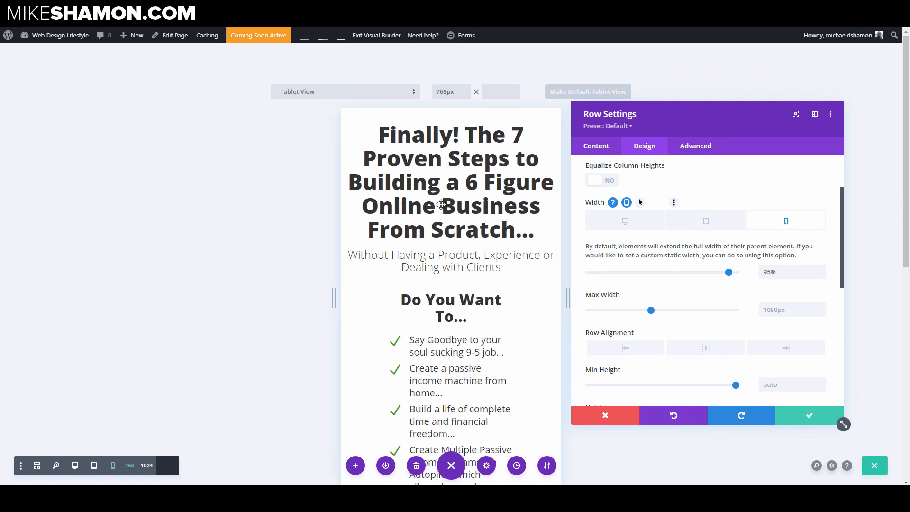
# Step: Set the main headline's text size to 32px on tablet and 24px on phone, then save
pyautogui.click(434, 147)
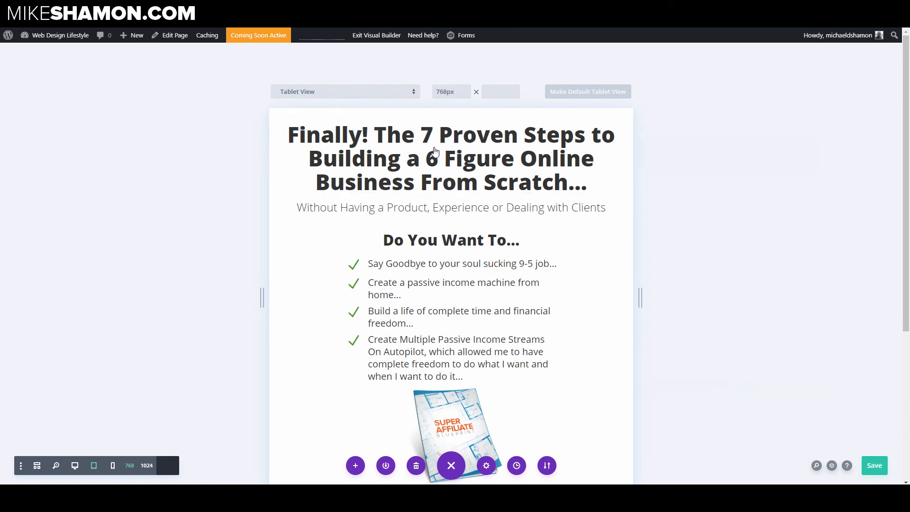
pyautogui.click(643, 147)
pyautogui.click(628, 199)
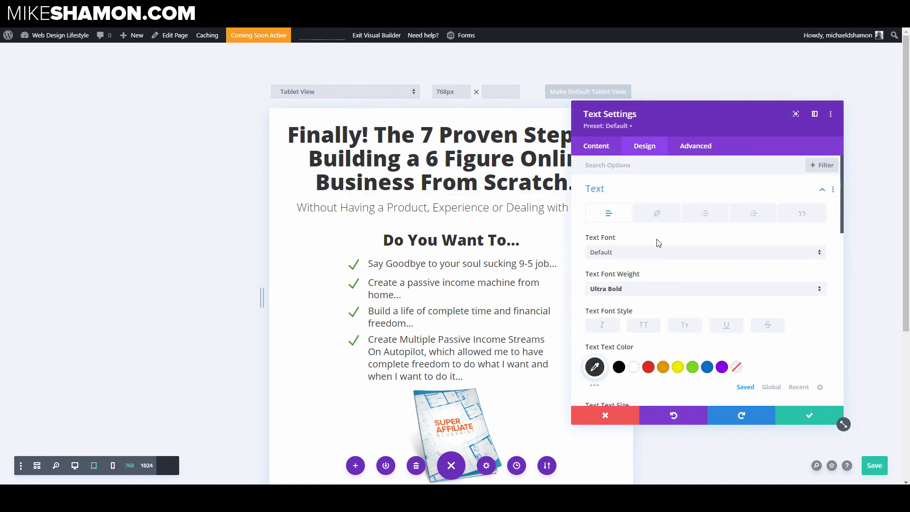
pyautogui.scroll(-5, 649, 265)
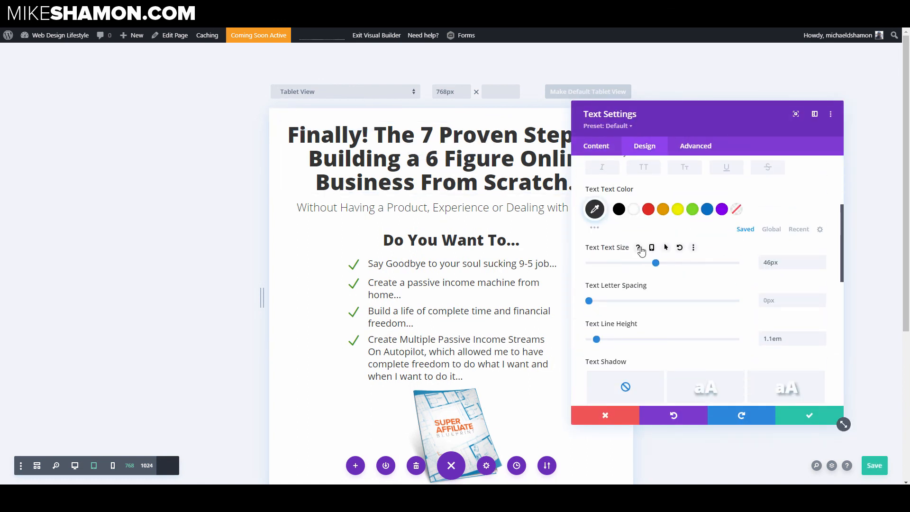
pyautogui.click(650, 247)
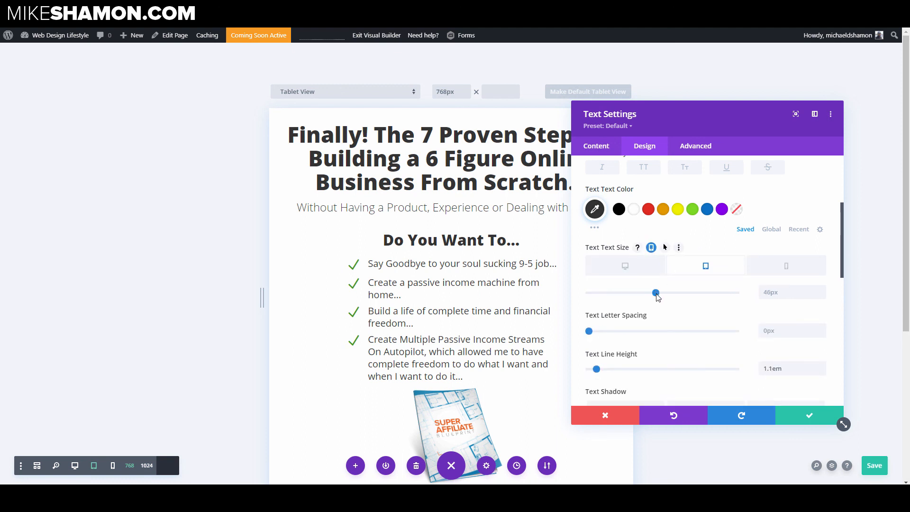
pyautogui.moveTo(654, 294); pyautogui.dragTo(636, 296)
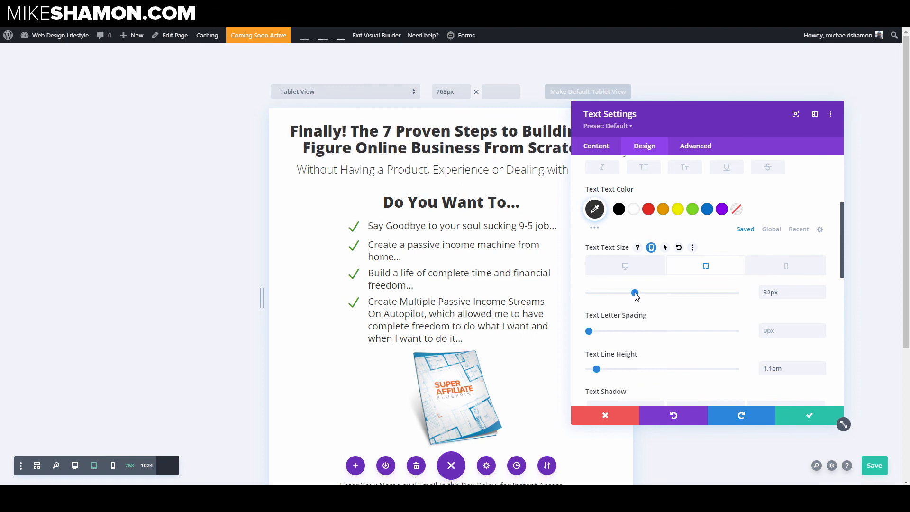
pyautogui.click(781, 268)
pyautogui.moveTo(635, 297); pyautogui.dragTo(625, 296)
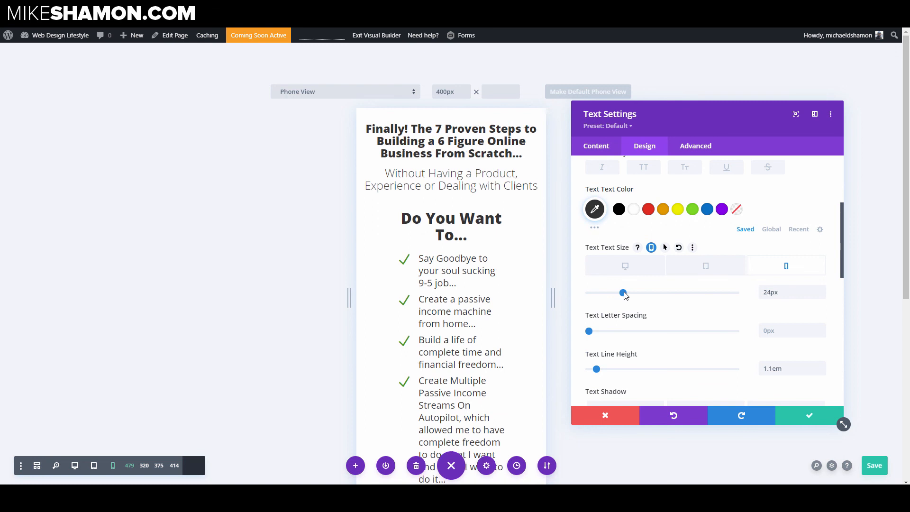
pyautogui.click(805, 417)
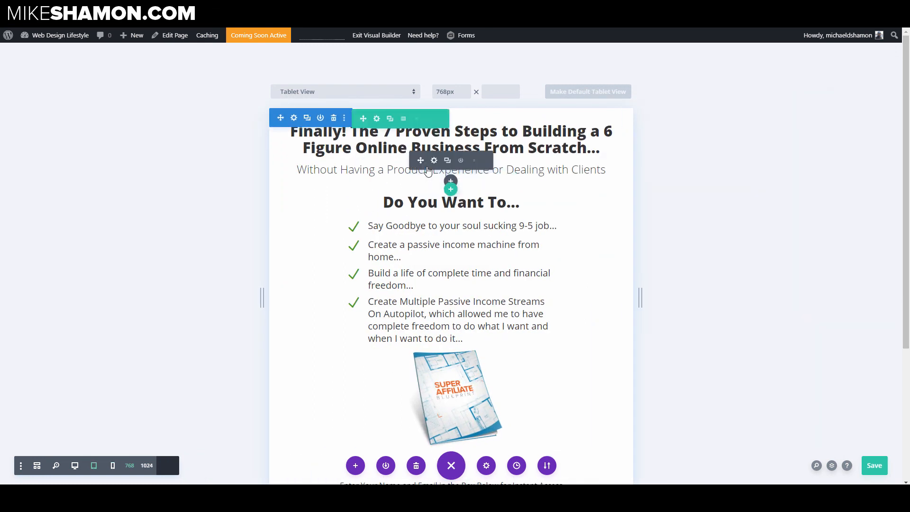
# Step: Reduce the subheadline's tablet text size to 18px and save the text settings
pyautogui.click(428, 159)
pyautogui.click(646, 148)
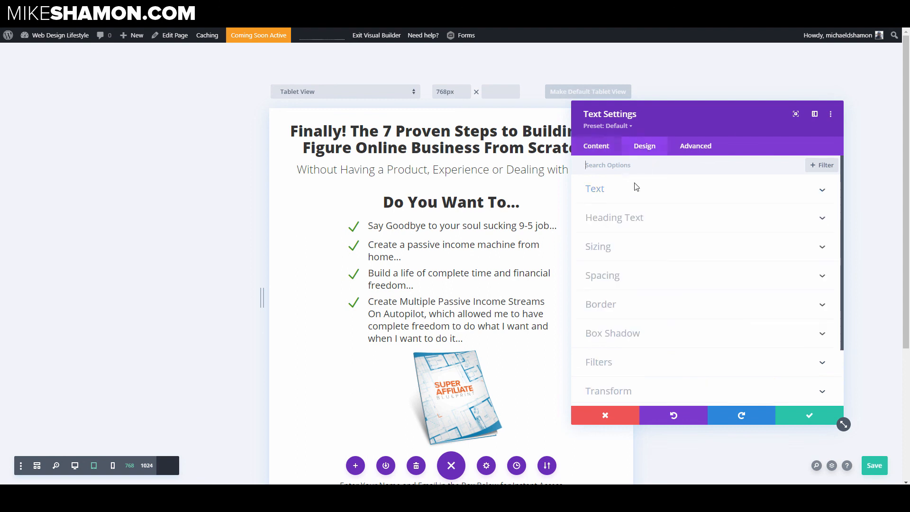
pyautogui.click(632, 195)
pyautogui.scroll(-4, 637, 304)
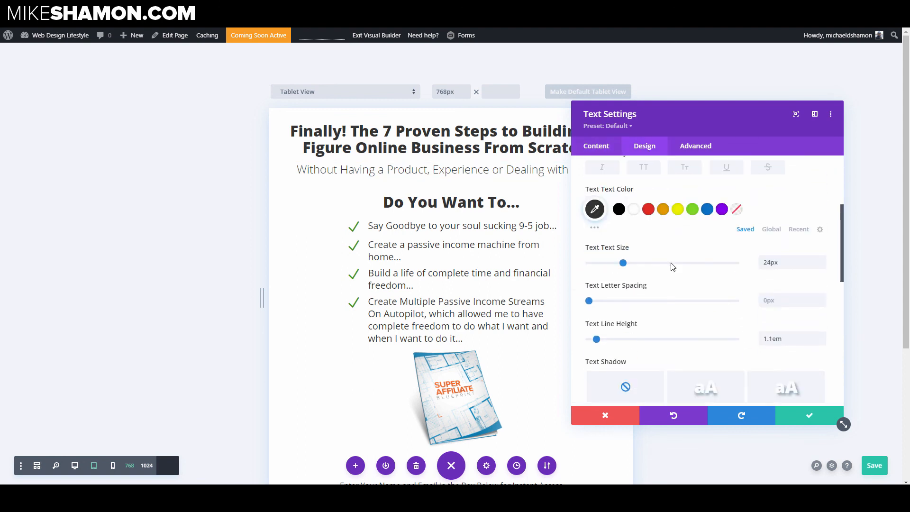
pyautogui.click(649, 247)
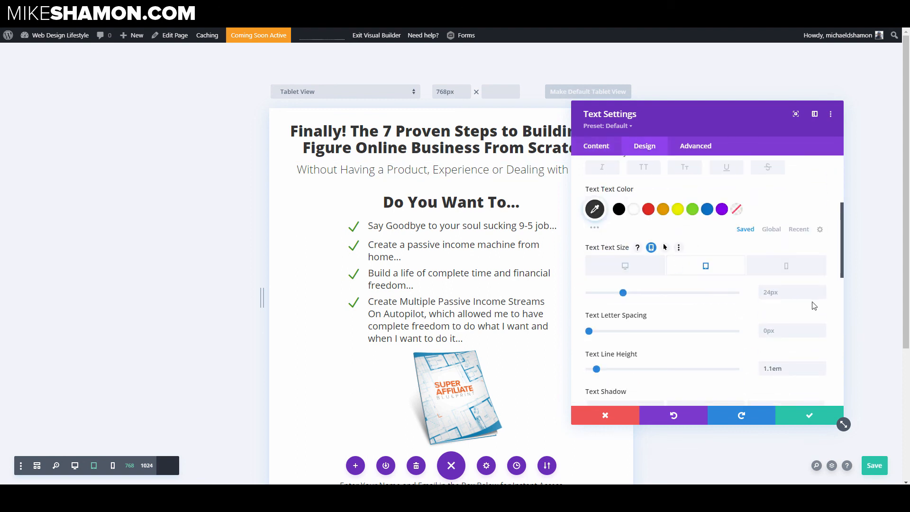
pyautogui.click(821, 294)
pyautogui.click(822, 295)
pyautogui.click(822, 295)
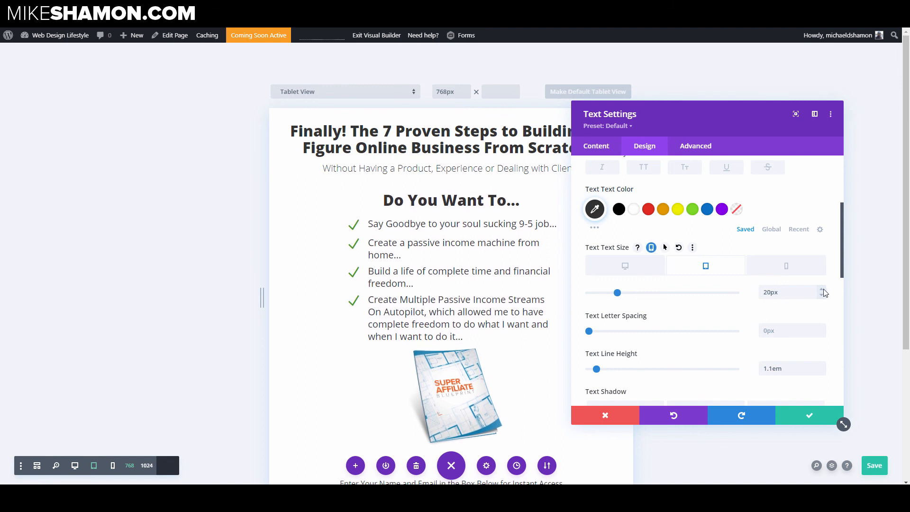
pyautogui.click(822, 295)
pyautogui.click(822, 296)
pyautogui.click(822, 295)
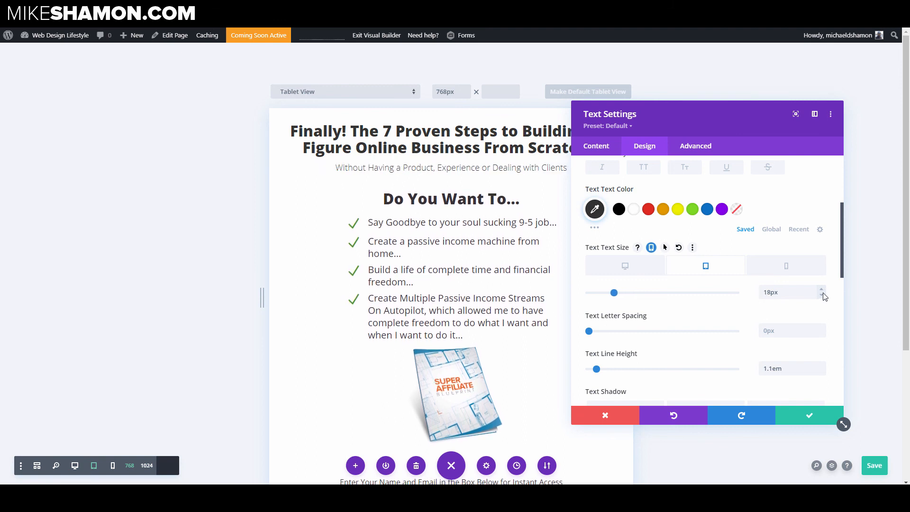
pyautogui.click(805, 271)
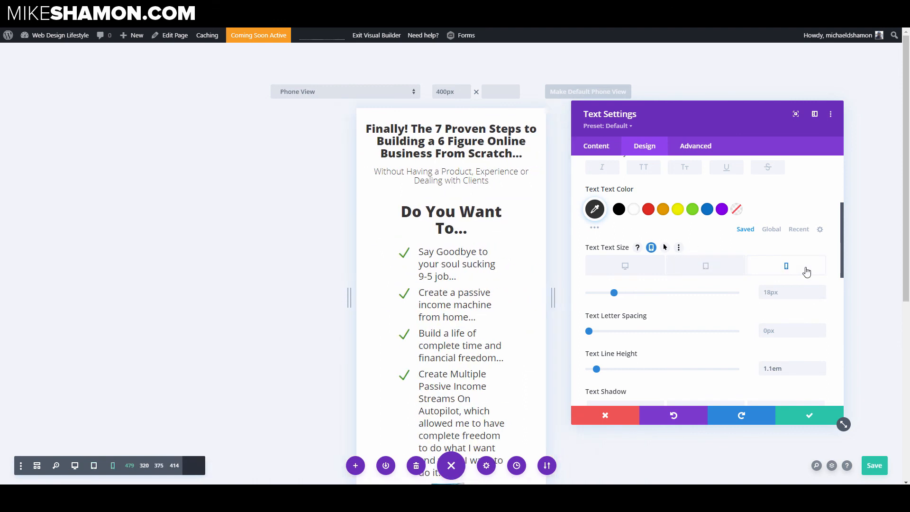
pyautogui.click(799, 416)
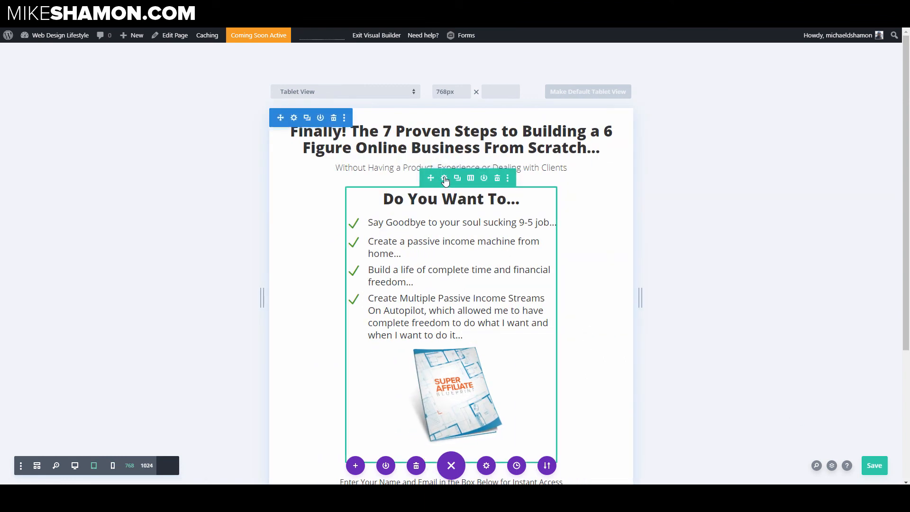
# Step: Enable responsive width on the checklist-and-image row, widen it for tablet with the width slider, and save
pyautogui.click(445, 179)
pyautogui.click(653, 148)
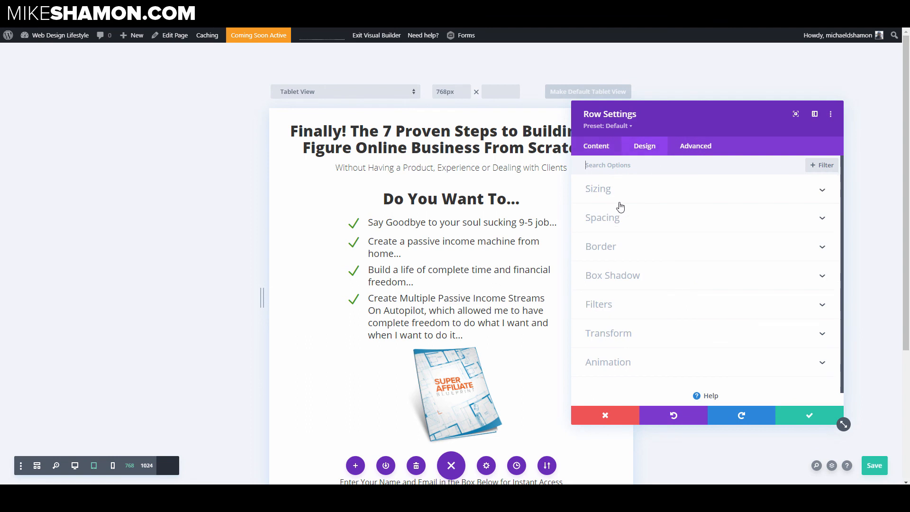
pyautogui.click(623, 196)
pyautogui.scroll(-2, 663, 256)
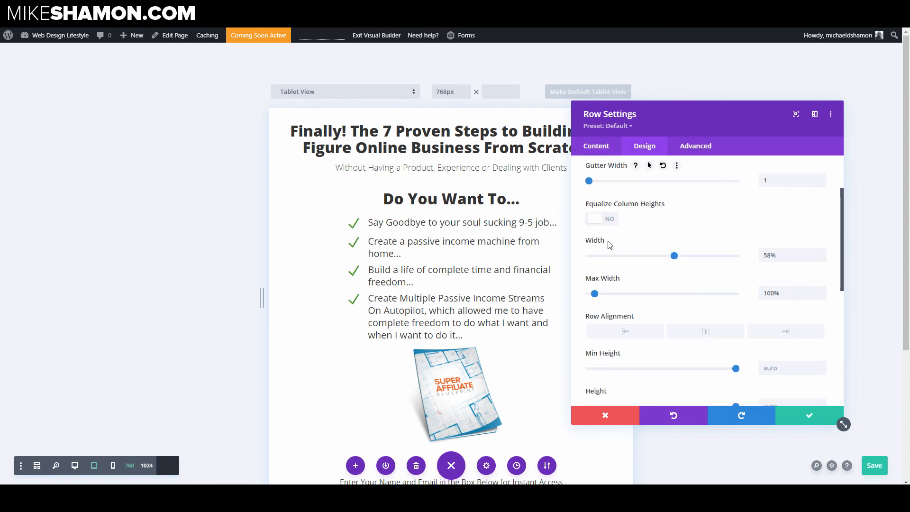
pyautogui.click(626, 241)
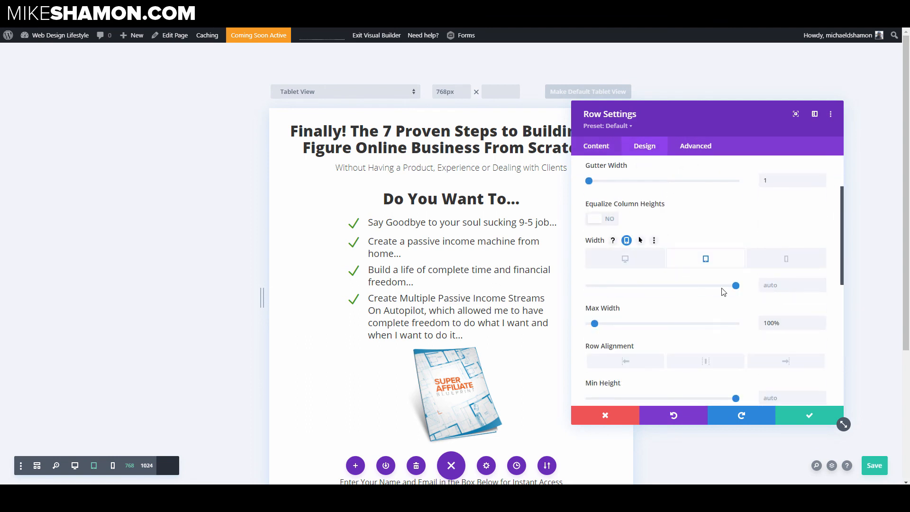
pyautogui.moveTo(735, 287); pyautogui.dragTo(730, 290)
pyautogui.click(764, 261)
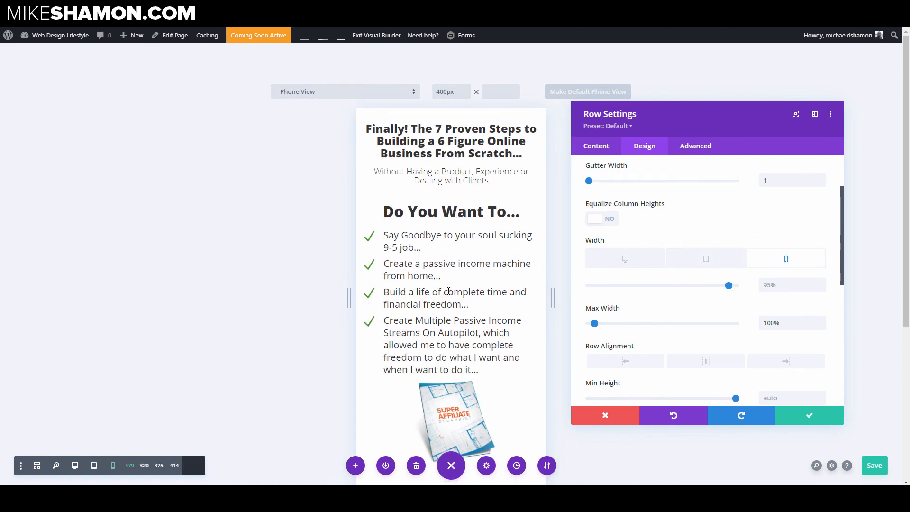
pyautogui.click(806, 415)
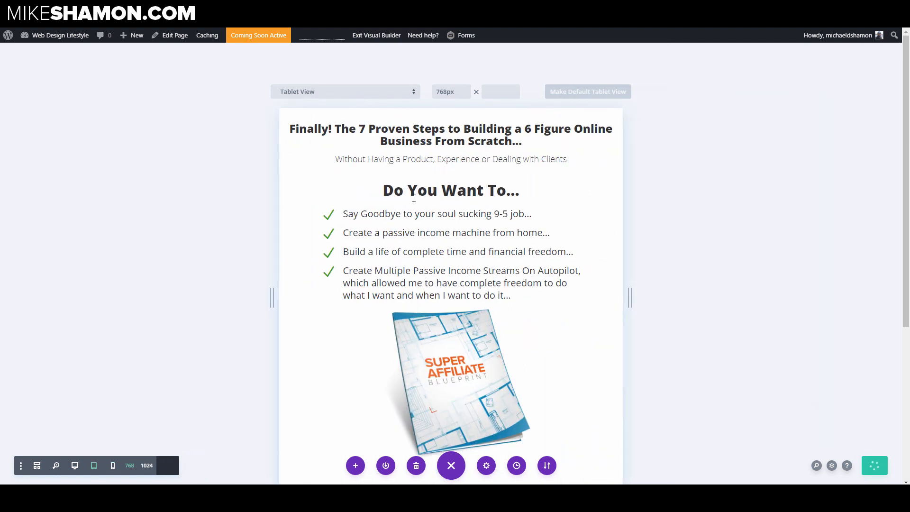
# Step: Set the "Do You Want To..." heading's text size to 28px on tablet and 24px on phone, then save
pyautogui.click(632, 235)
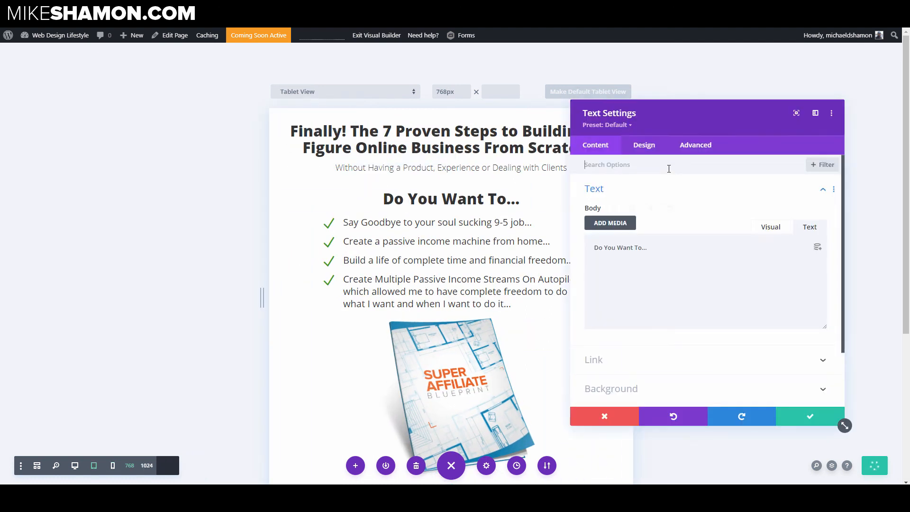
pyautogui.click(643, 189)
pyautogui.click(644, 145)
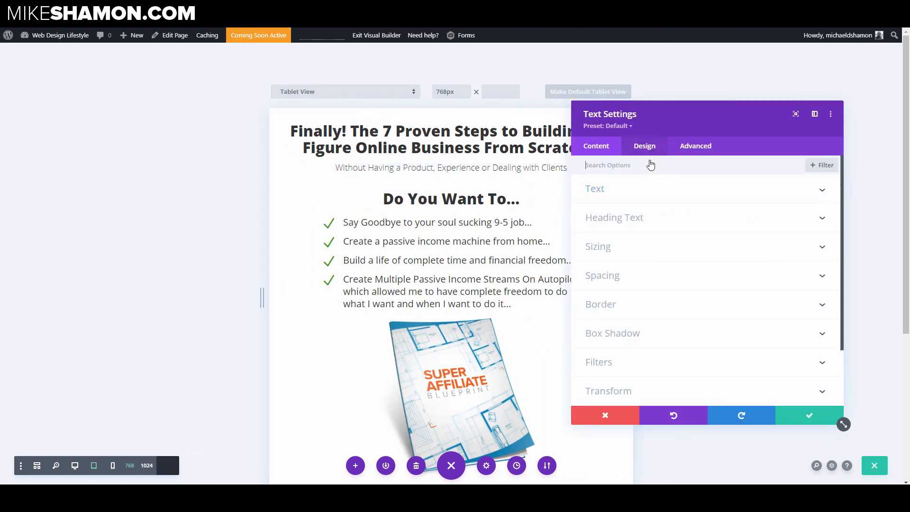
pyautogui.click(633, 188)
pyautogui.scroll(-3, 678, 284)
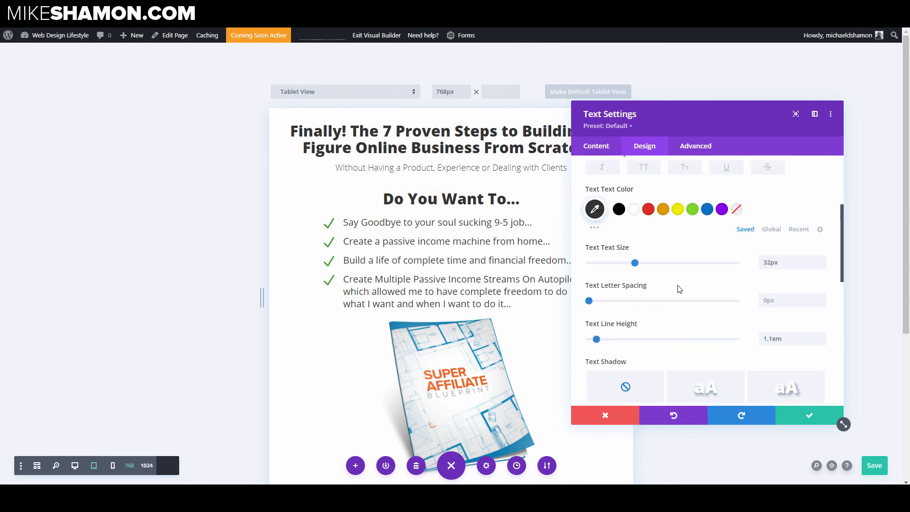
pyautogui.click(651, 247)
pyautogui.click(822, 297)
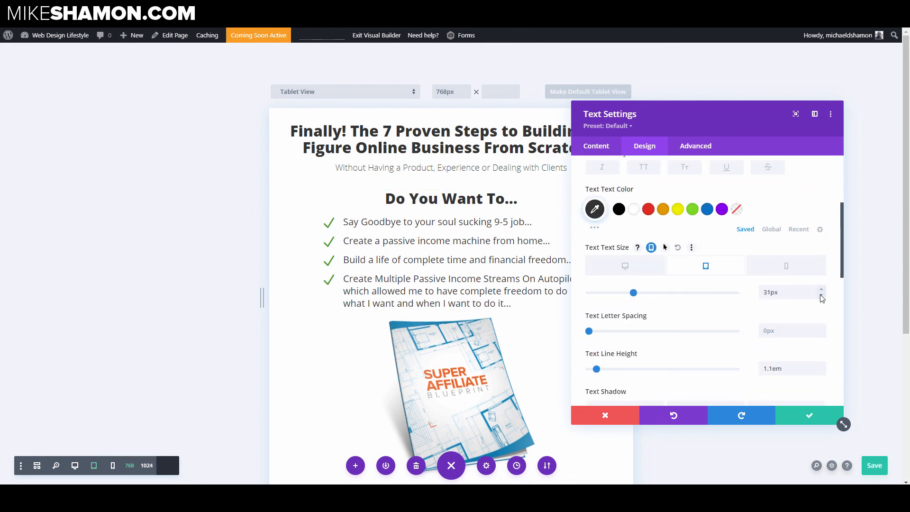
pyautogui.click(822, 296)
pyautogui.click(821, 297)
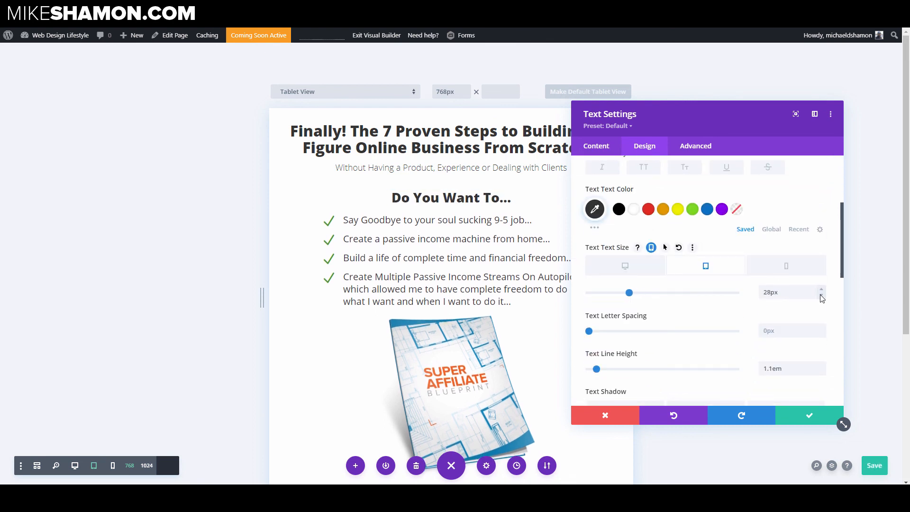
pyautogui.click(808, 269)
pyautogui.click(822, 296)
pyautogui.click(822, 295)
pyautogui.click(822, 295)
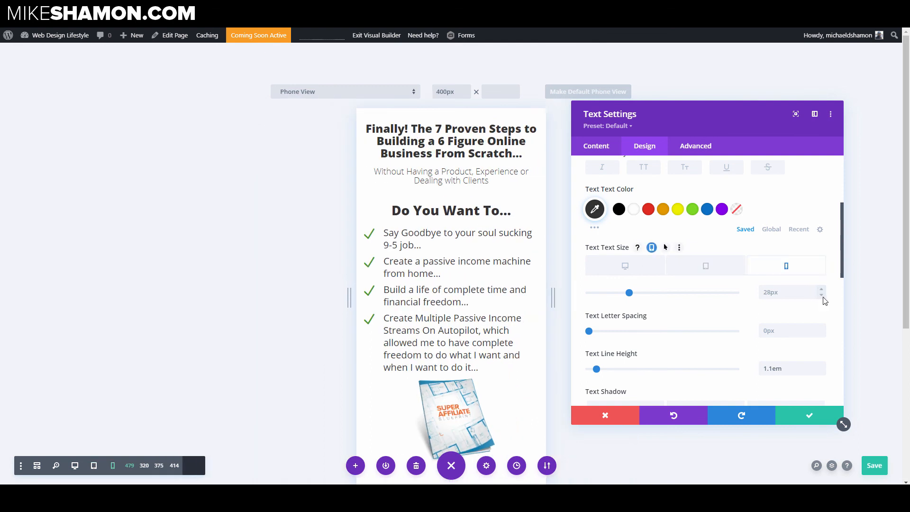
pyautogui.click(822, 295)
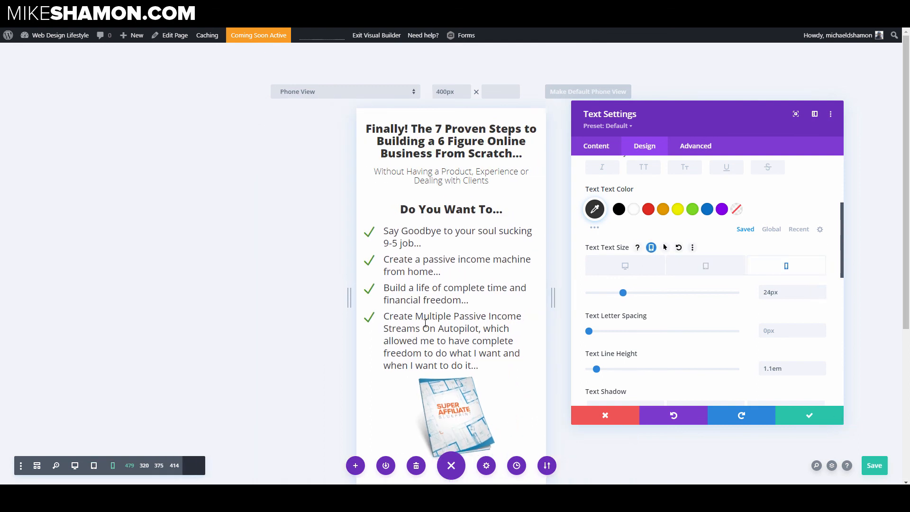
pyautogui.click(785, 416)
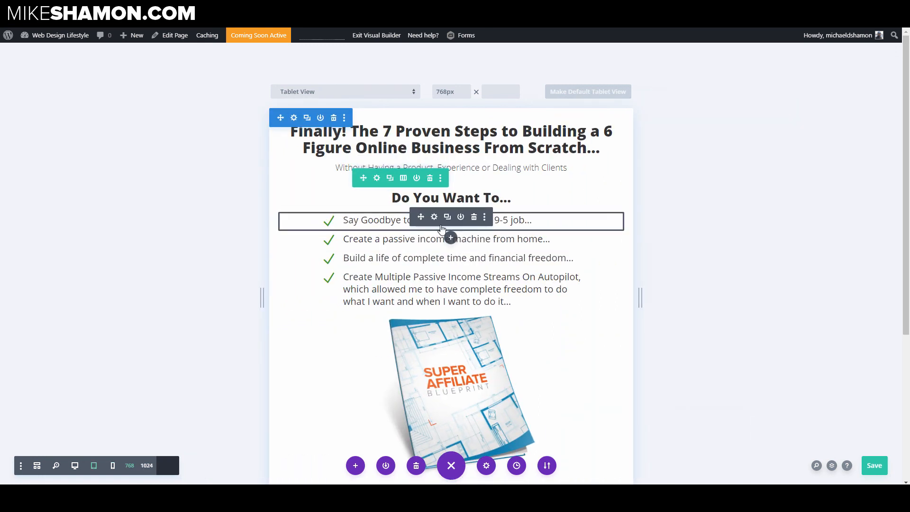
# Step: Set the first checklist blurb's phone body text size to 18px and save the blurb settings
pyautogui.click(434, 218)
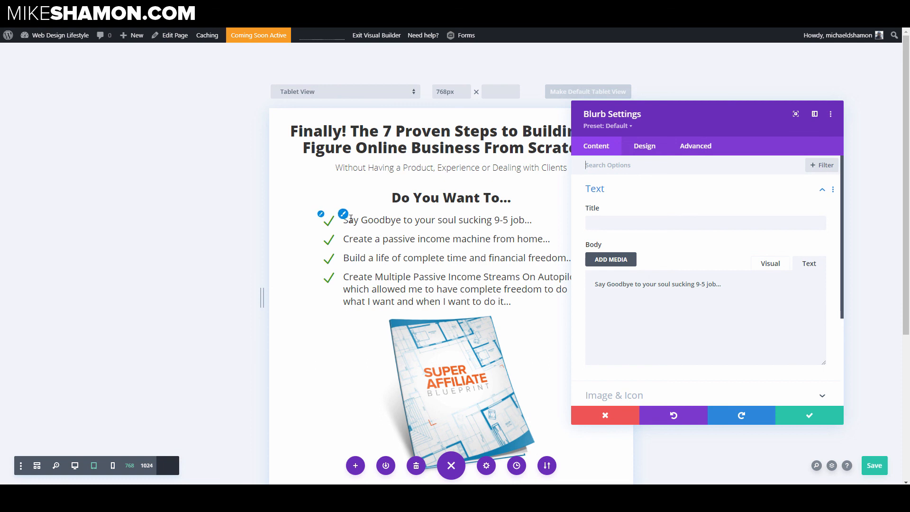
pyautogui.click(644, 146)
pyautogui.click(616, 272)
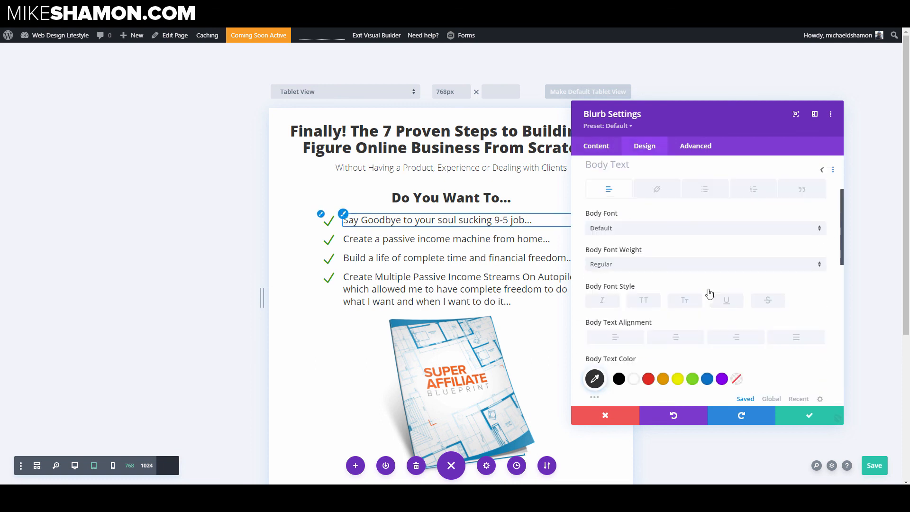
pyautogui.scroll(-2, 666, 297)
pyautogui.scroll(-2, 665, 297)
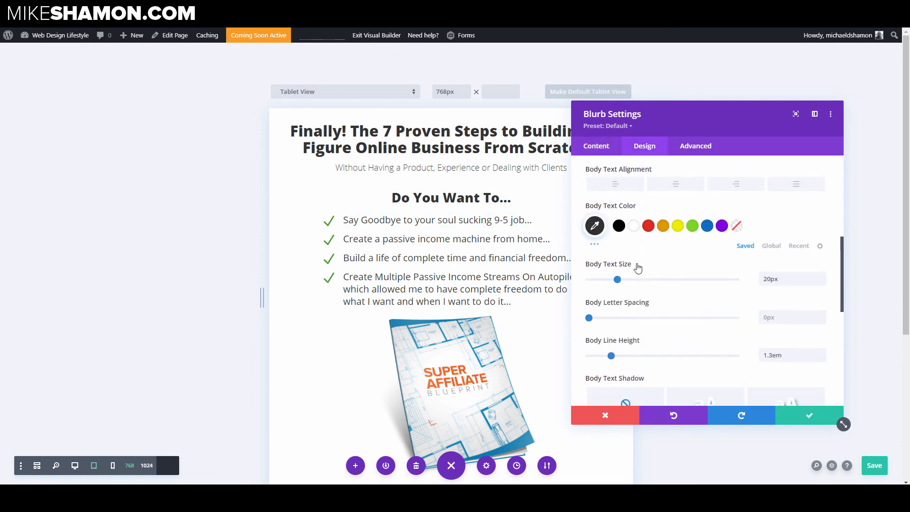
pyautogui.click(654, 263)
pyautogui.click(797, 287)
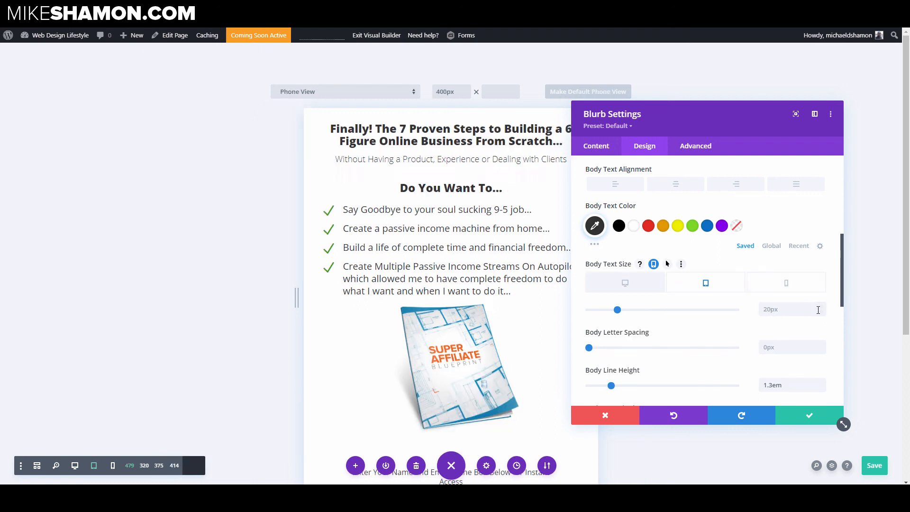
pyautogui.click(821, 312)
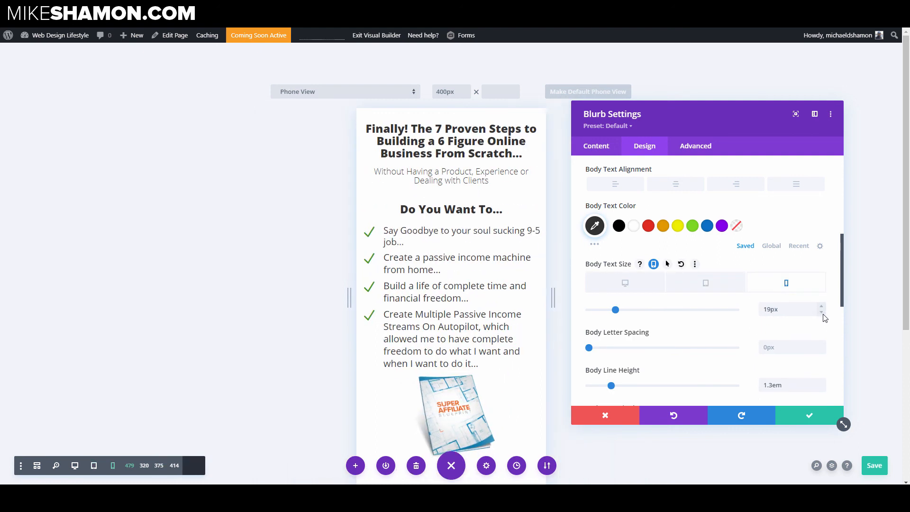
pyautogui.click(821, 311)
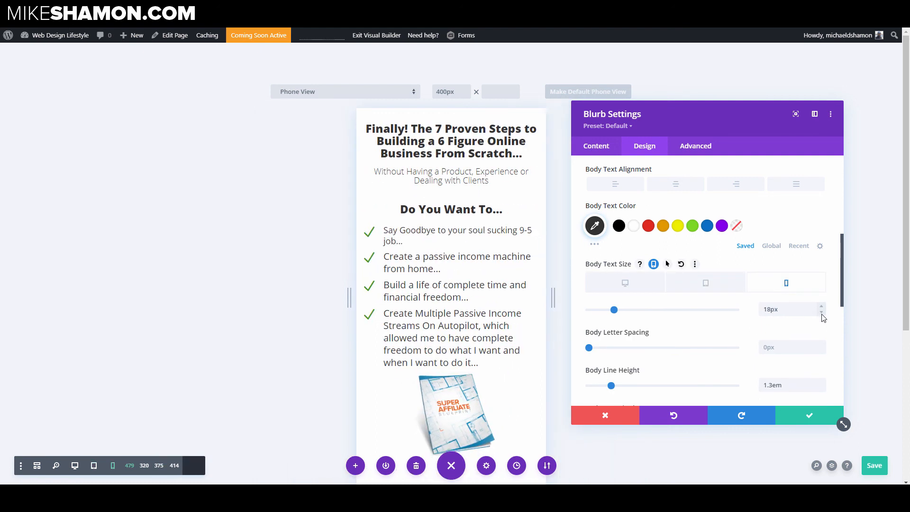
pyautogui.click(807, 417)
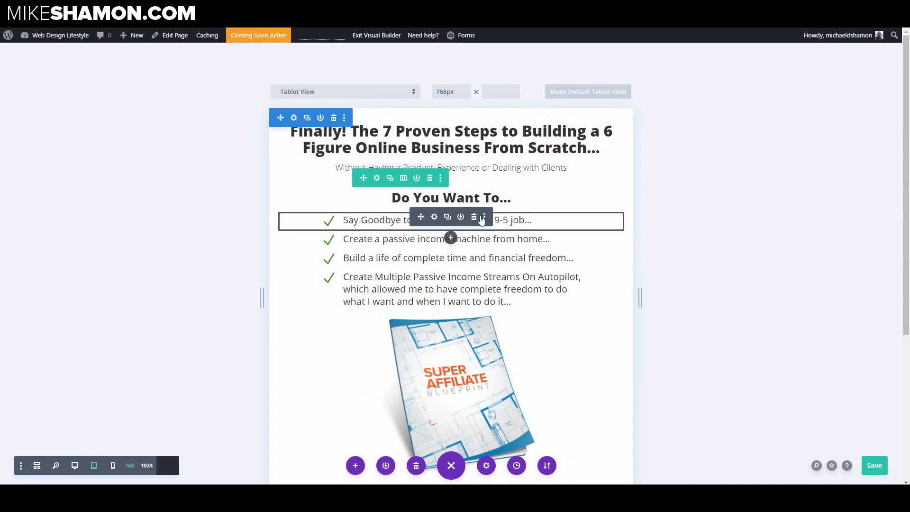
# Step: Copy the first blurb's module styles and paste them onto the other three checklist blurbs
pyautogui.click(484, 218)
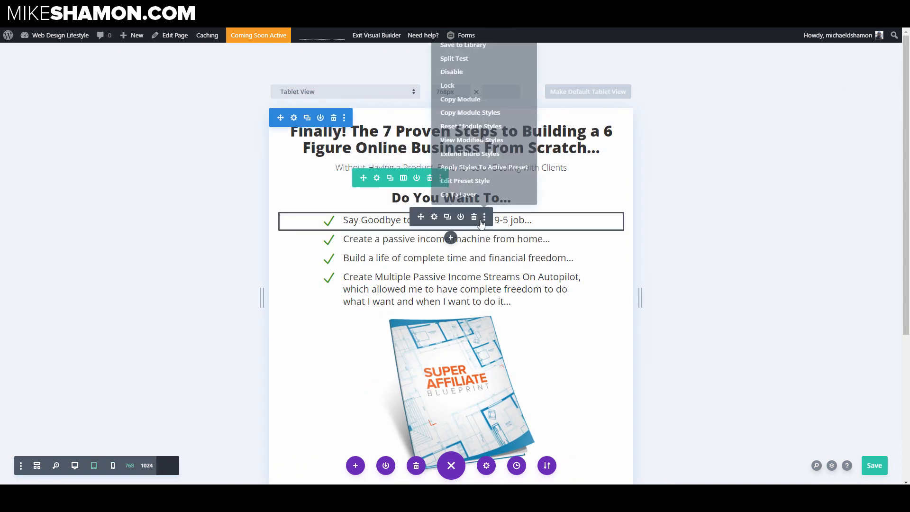
pyautogui.click(475, 112)
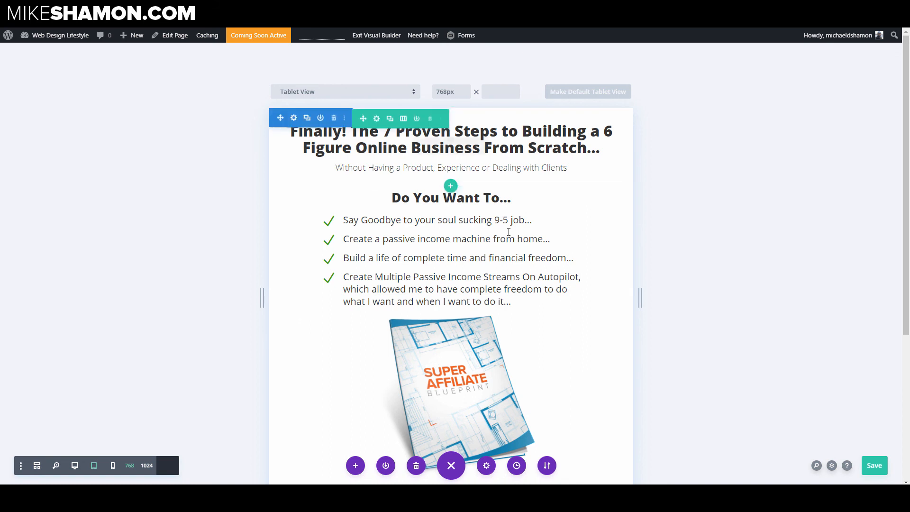
pyautogui.click(484, 237)
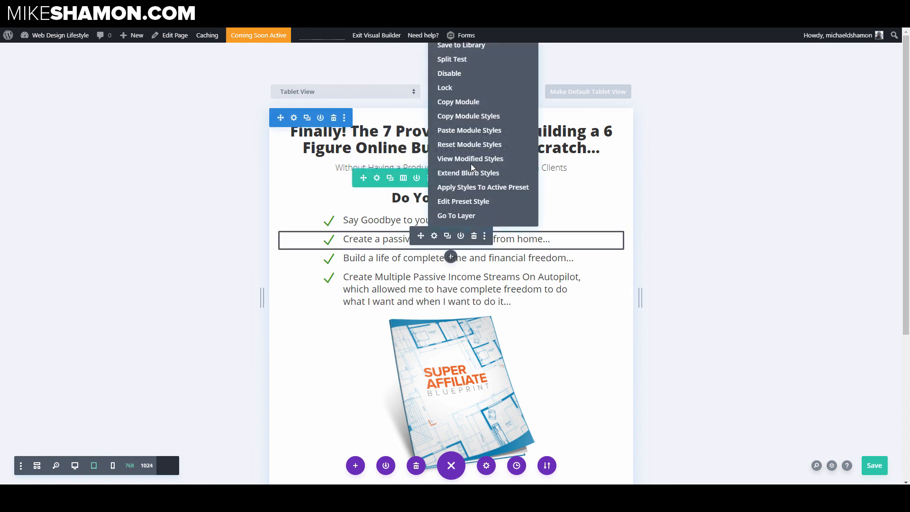
pyautogui.click(472, 129)
pyautogui.click(484, 255)
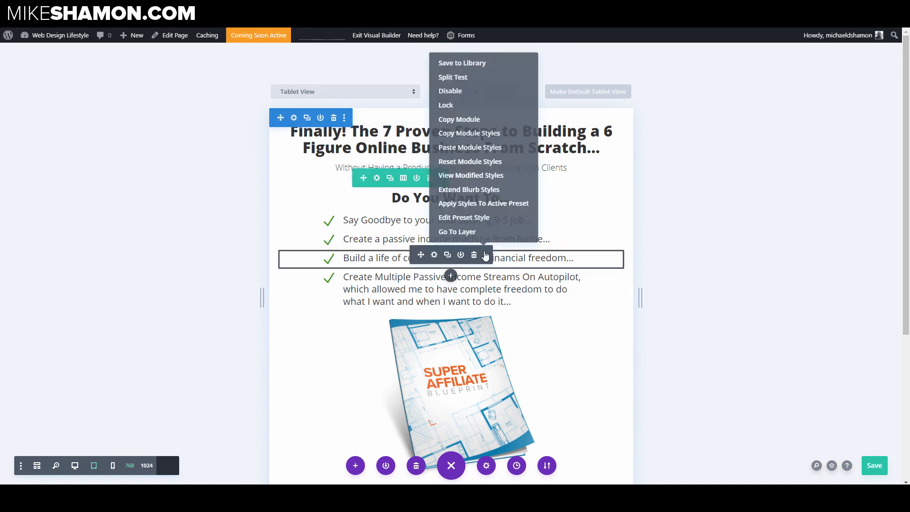
pyautogui.click(467, 148)
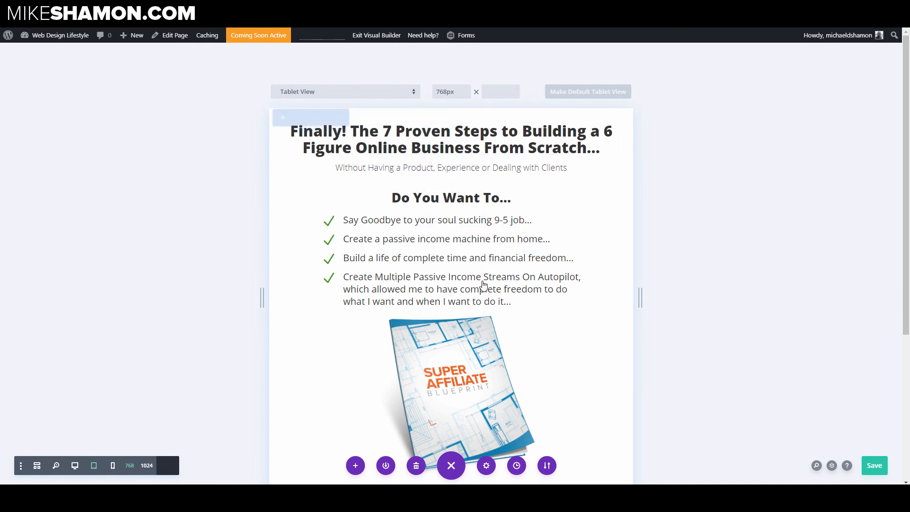
pyautogui.click(484, 274)
pyautogui.click(482, 167)
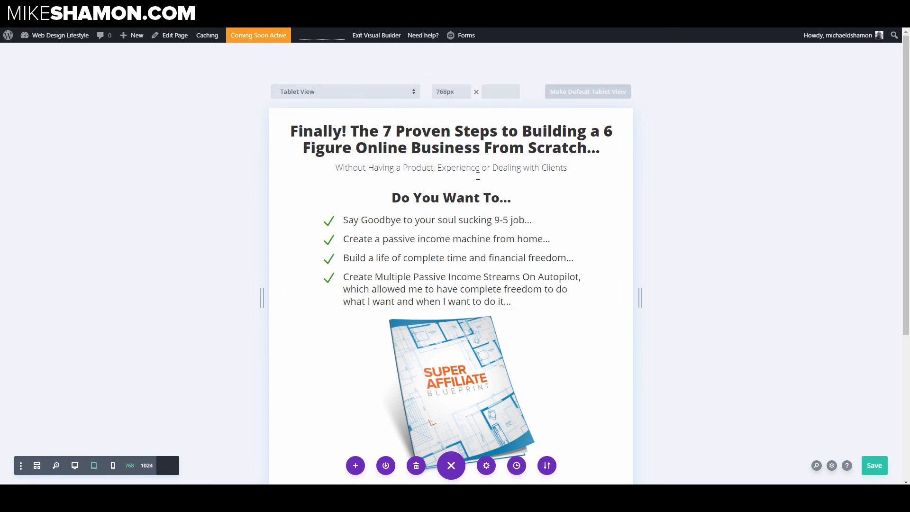
# Step: In phone view, set the headline row's bottom padding to 8px and save the row settings
pyautogui.click(113, 466)
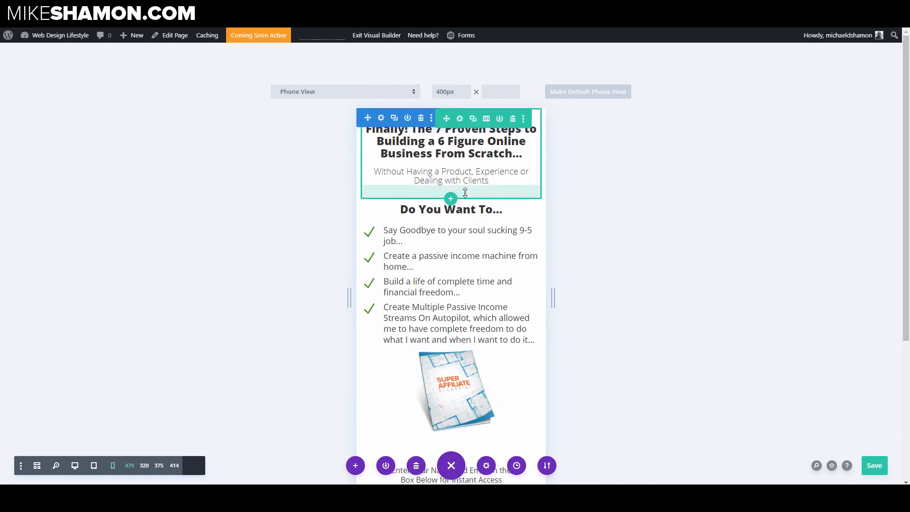
pyautogui.click(459, 118)
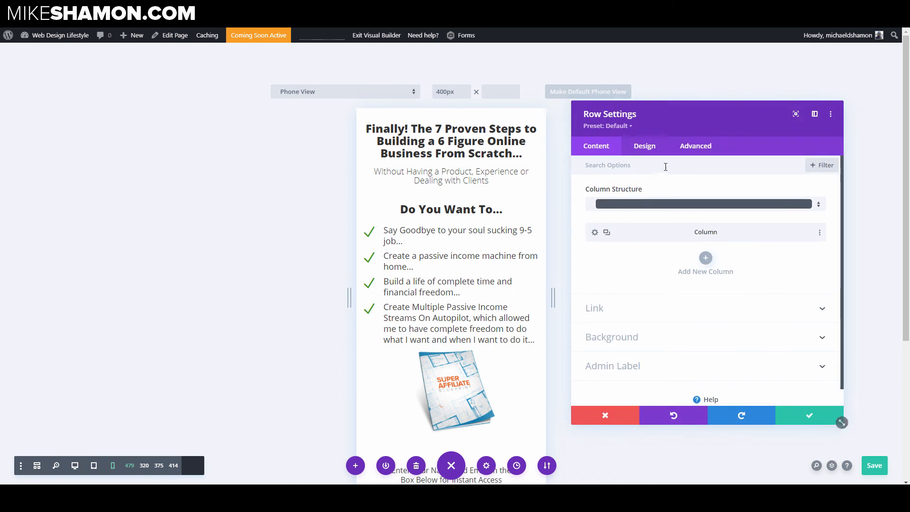
pyautogui.click(654, 156)
pyautogui.click(629, 219)
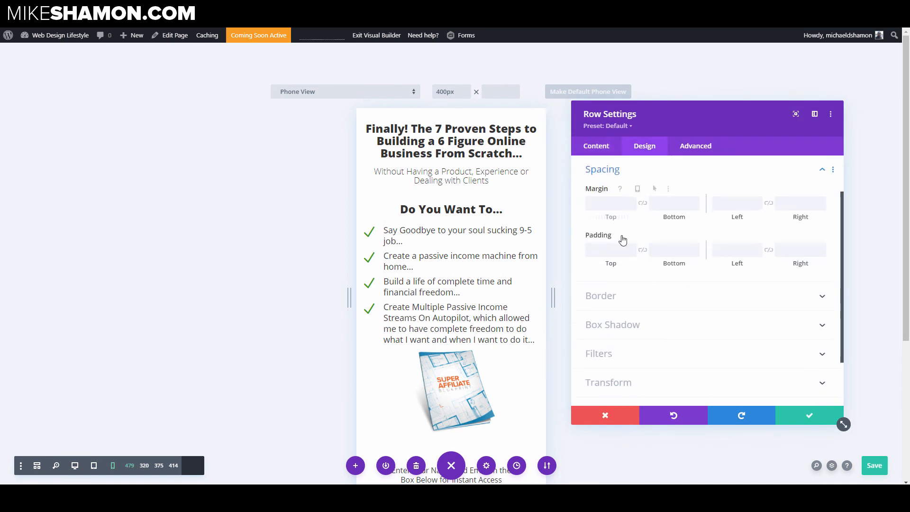
pyautogui.click(672, 249)
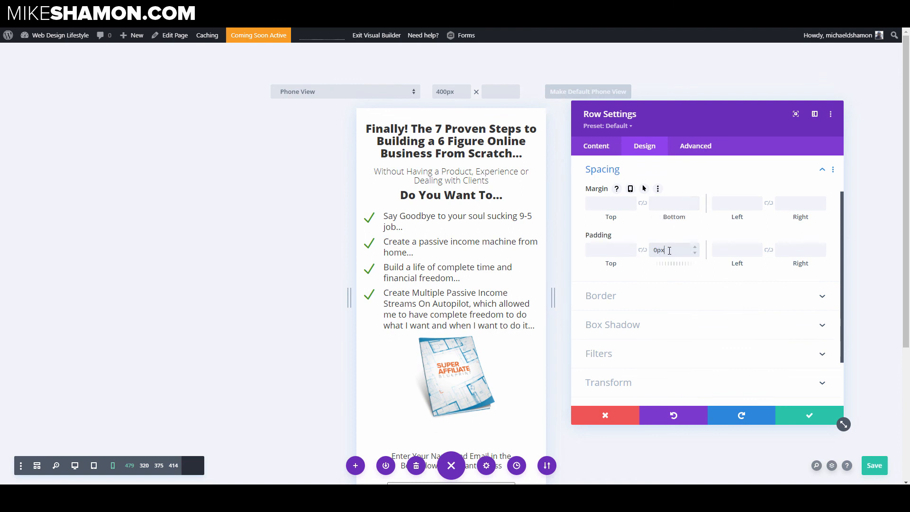
pyautogui.doubleClick(669, 250)
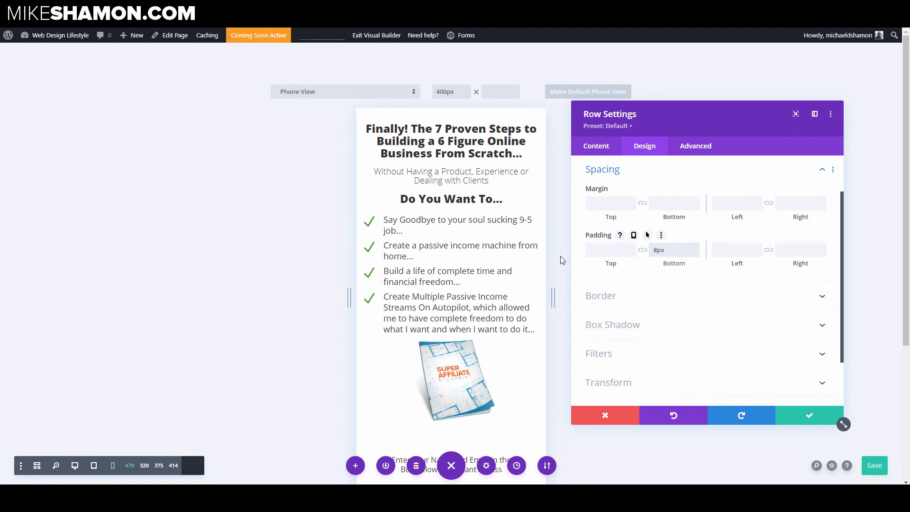
pyautogui.click(811, 421)
# Step: Preview the layout in tablet, desktop and phone views
pyautogui.click(93, 465)
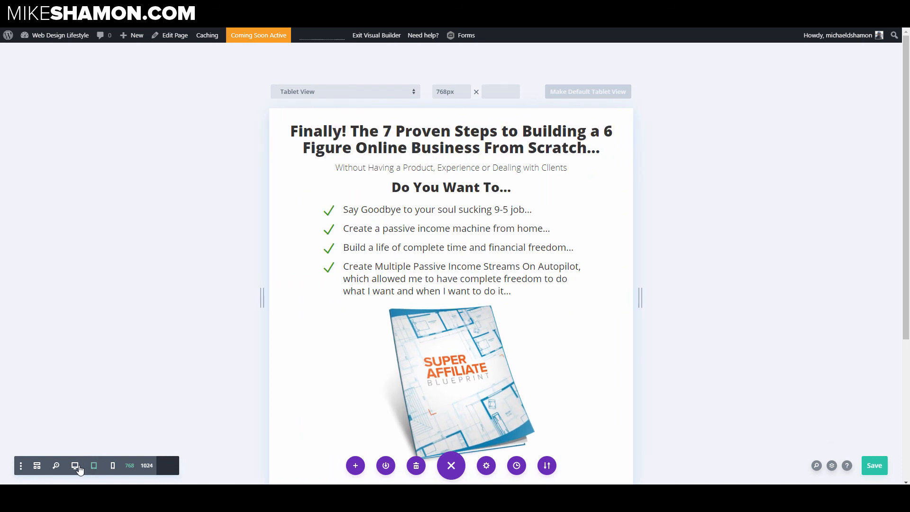
pyautogui.click(78, 466)
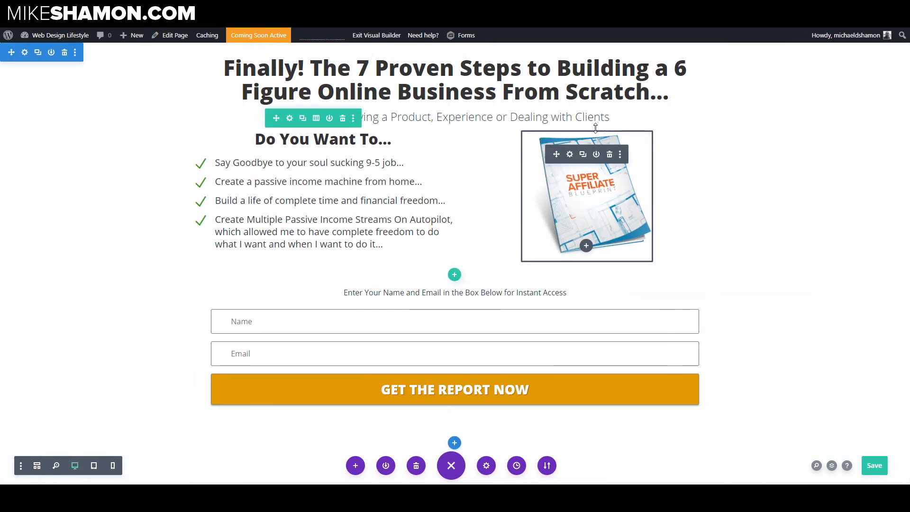
pyautogui.click(112, 465)
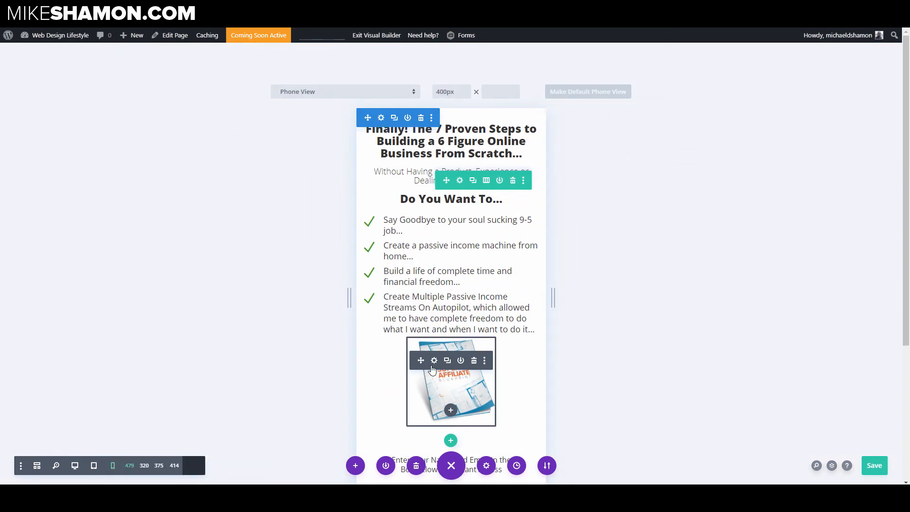
# Step: Open the book image's sizing settings and set its tablet width to 60%
pyautogui.click(434, 363)
pyautogui.click(644, 145)
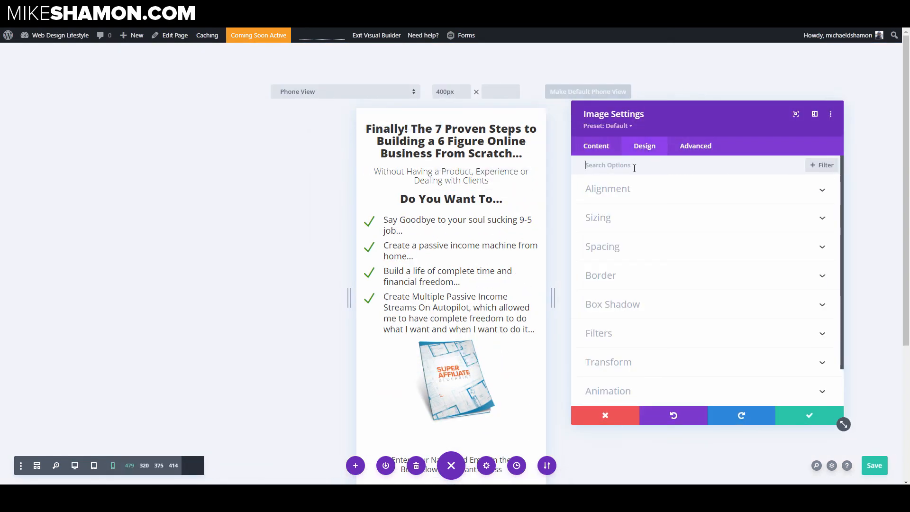
pyautogui.click(630, 198)
pyautogui.click(621, 257)
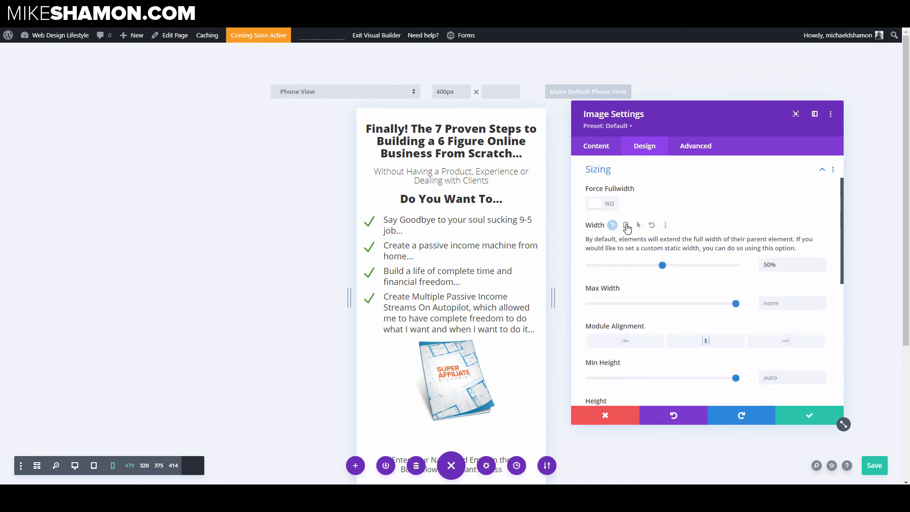
pyautogui.click(626, 225)
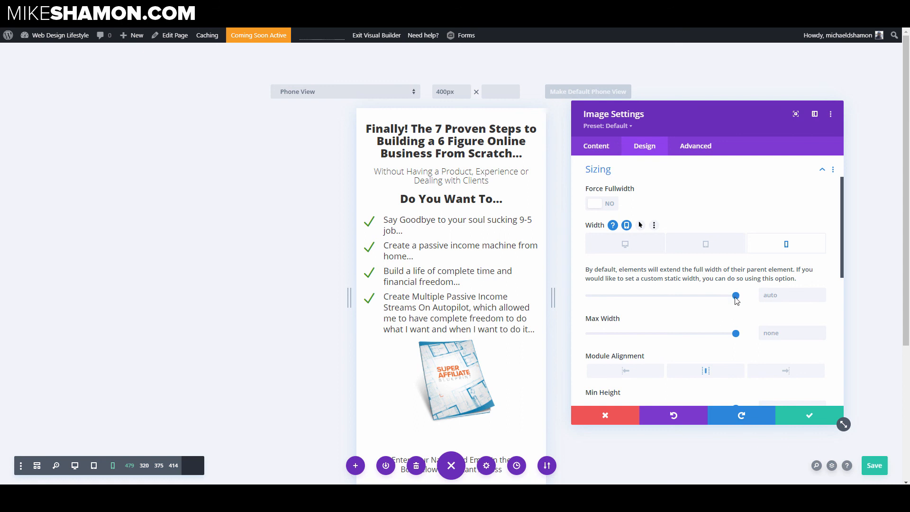
pyautogui.moveTo(736, 296); pyautogui.dragTo(729, 299)
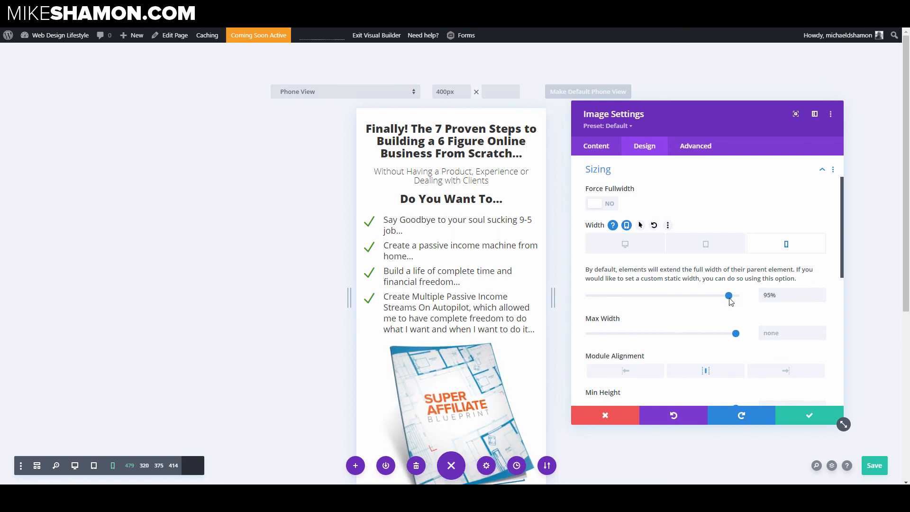
pyautogui.click(704, 245)
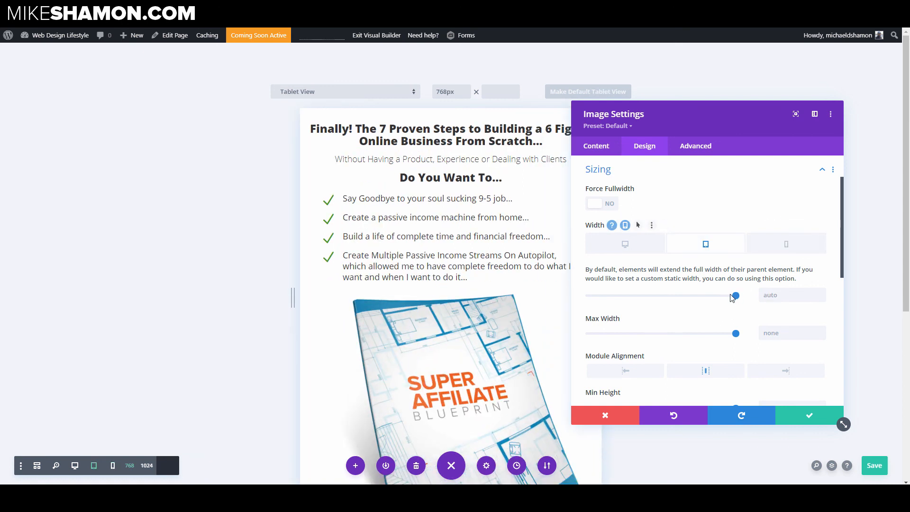
pyautogui.moveTo(736, 298); pyautogui.dragTo(731, 299)
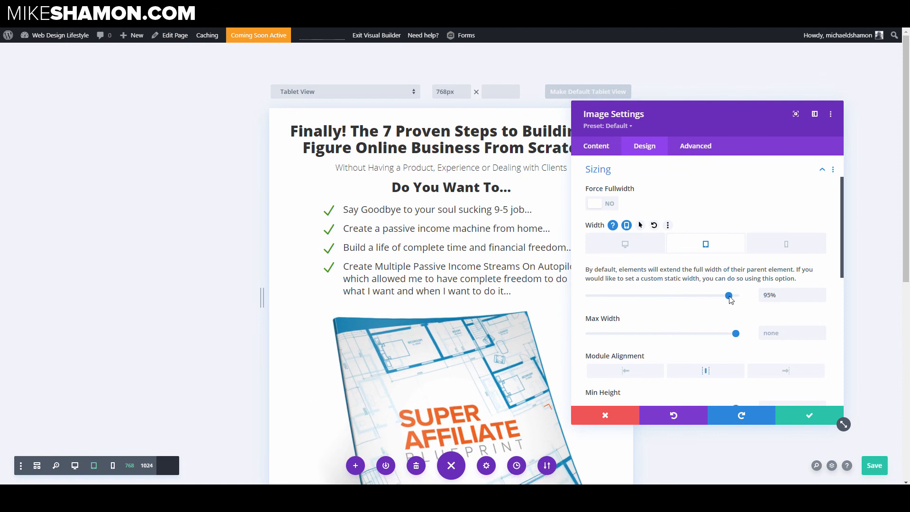
pyautogui.scroll(-3, 387, 241)
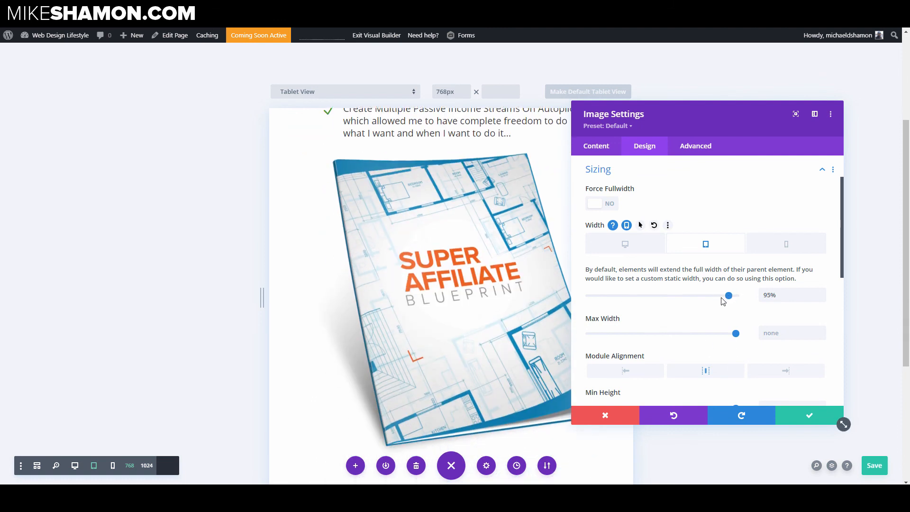
pyautogui.moveTo(723, 301); pyautogui.dragTo(679, 302)
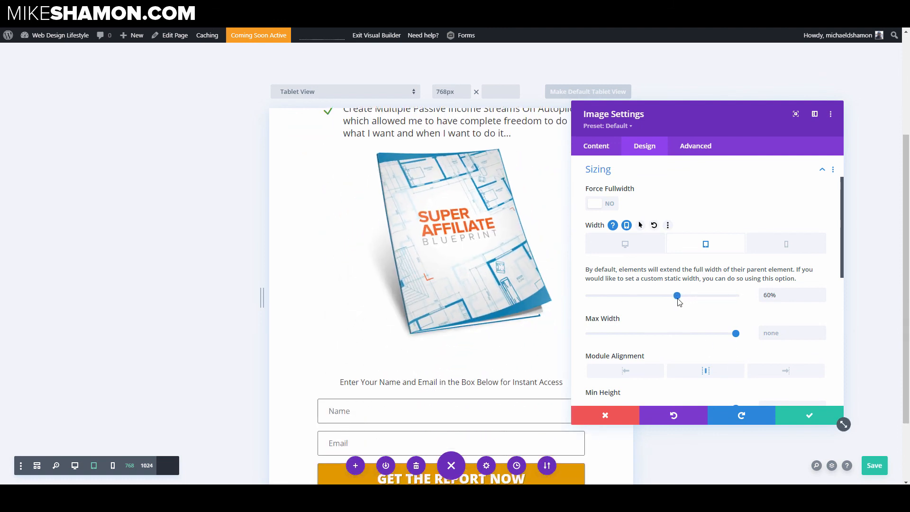
# Step: Set the book image's phone width to 80% and save the image settings
pyautogui.click(785, 244)
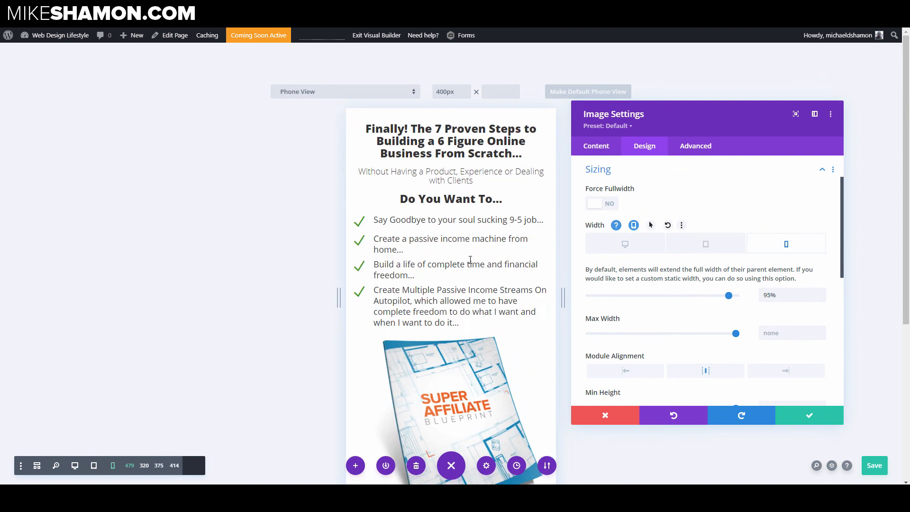
pyautogui.moveTo(728, 295); pyautogui.dragTo(706, 297)
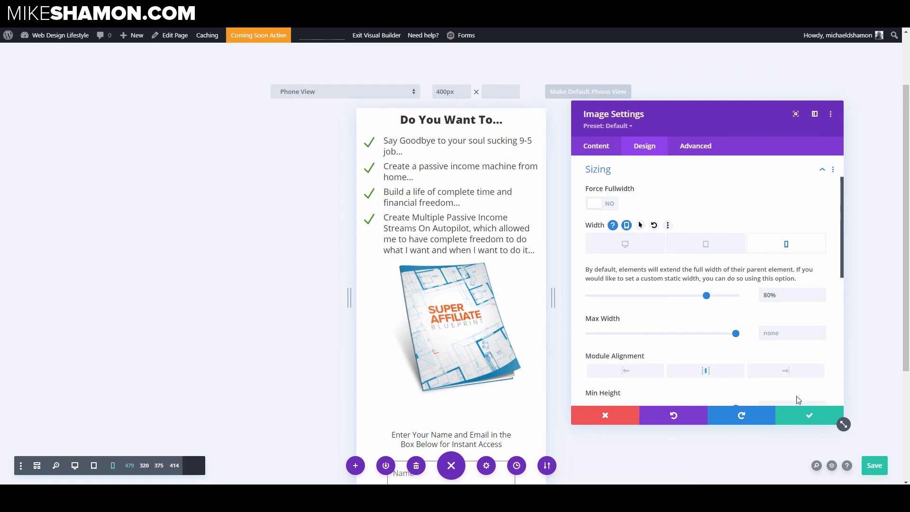
pyautogui.click(796, 418)
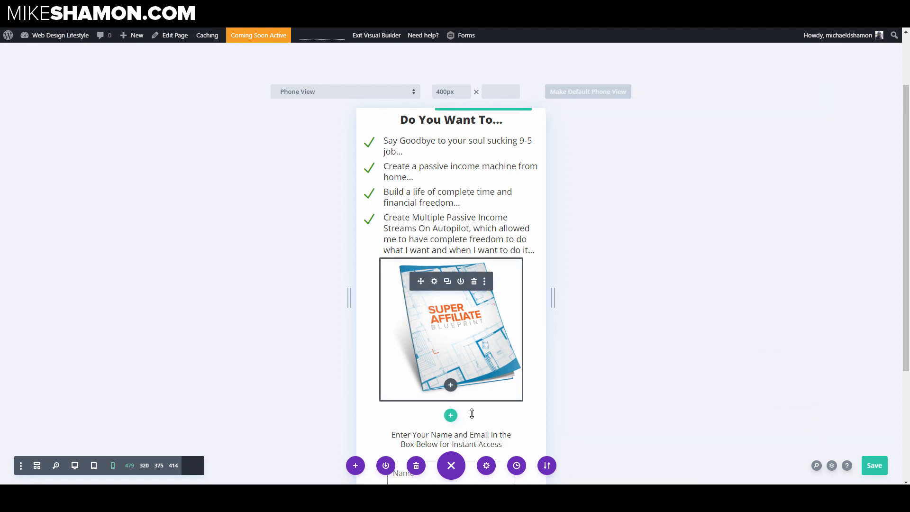
# Step: Turn off Show Space Below The Image for the book image on phone and save the image settings
pyautogui.click(442, 296)
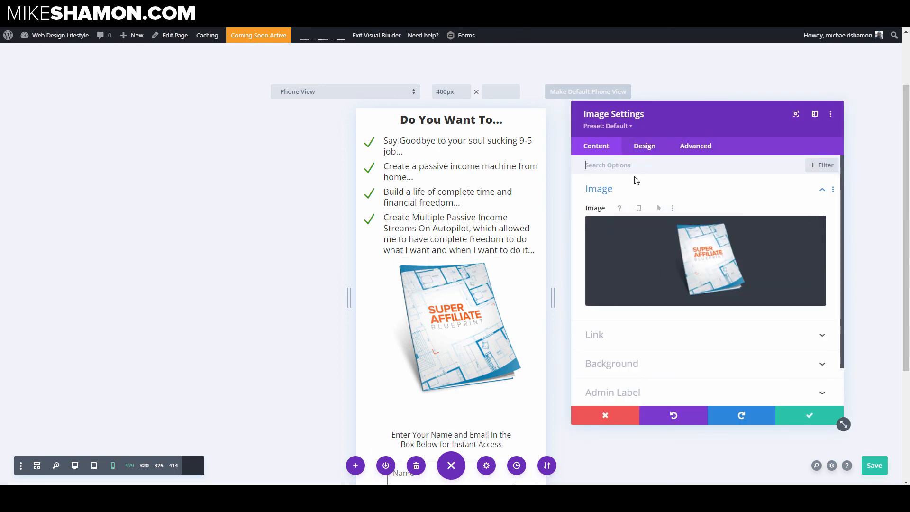
pyautogui.click(640, 147)
pyautogui.click(630, 255)
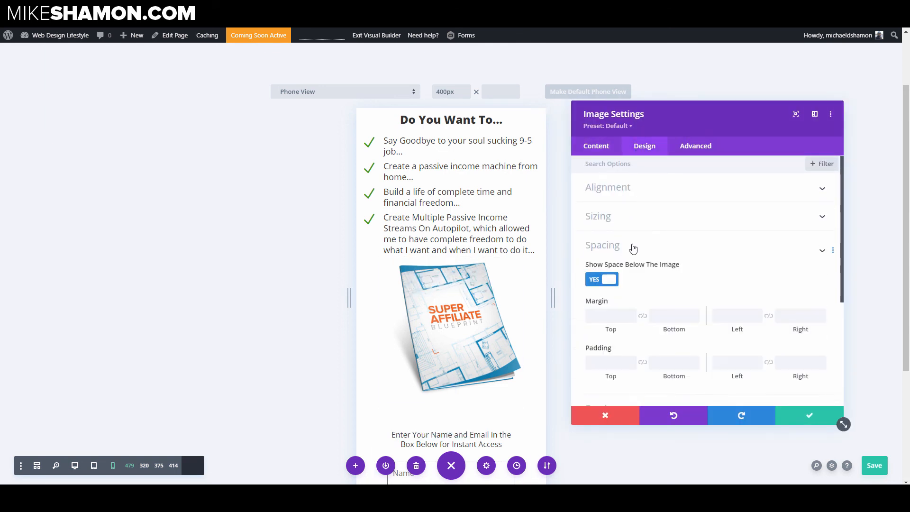
pyautogui.click(608, 205)
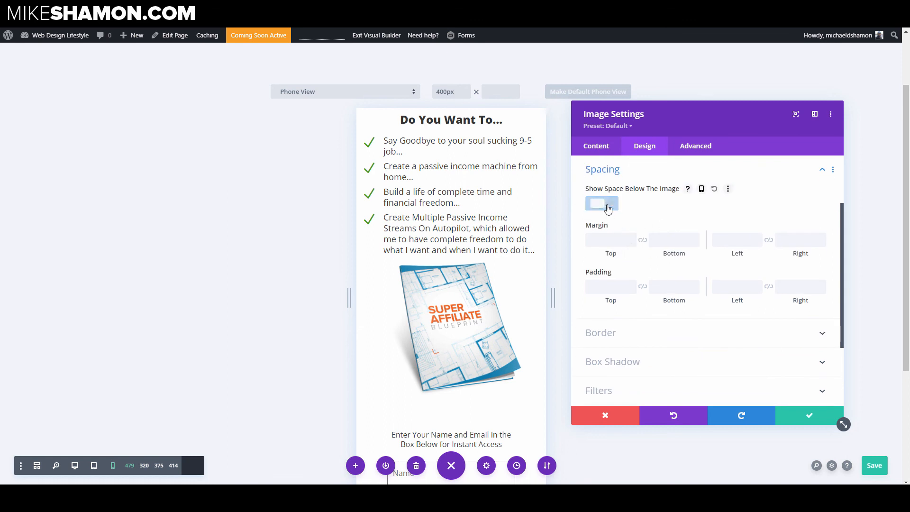
pyautogui.click(809, 415)
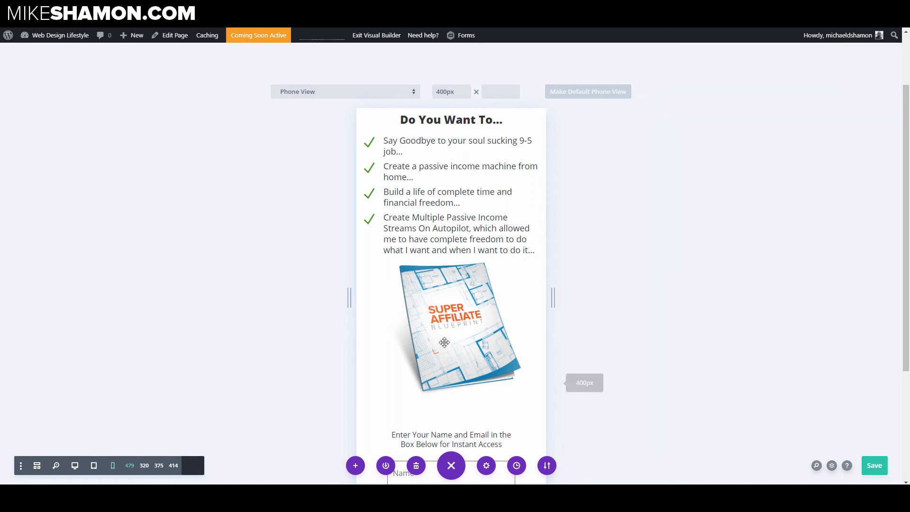
# Step: Set the opt-in row's phone top padding and top margin to 0 and save the row settings
pyautogui.scroll(-2, 503, 294)
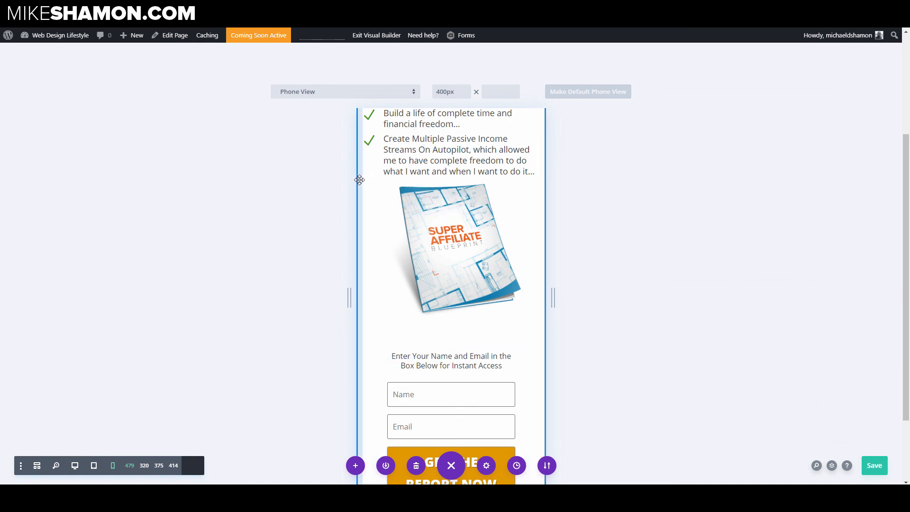
pyautogui.hotkey('ctrl', 's')
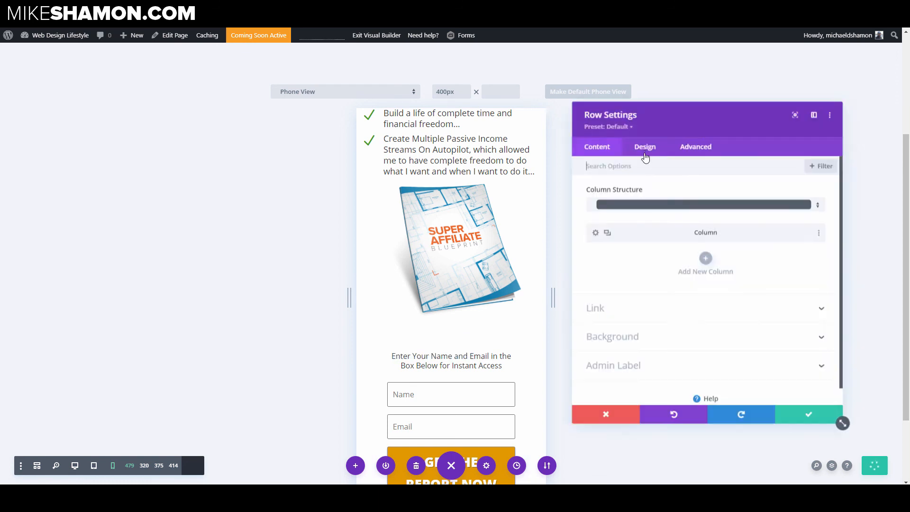
pyautogui.click(644, 146)
pyautogui.click(633, 222)
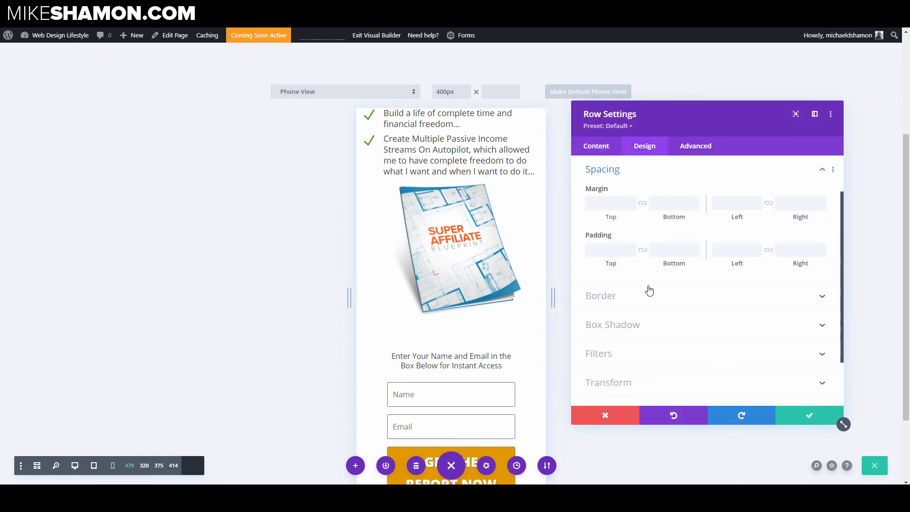
pyautogui.click(599, 253)
pyautogui.write('0')
pyautogui.click(603, 203)
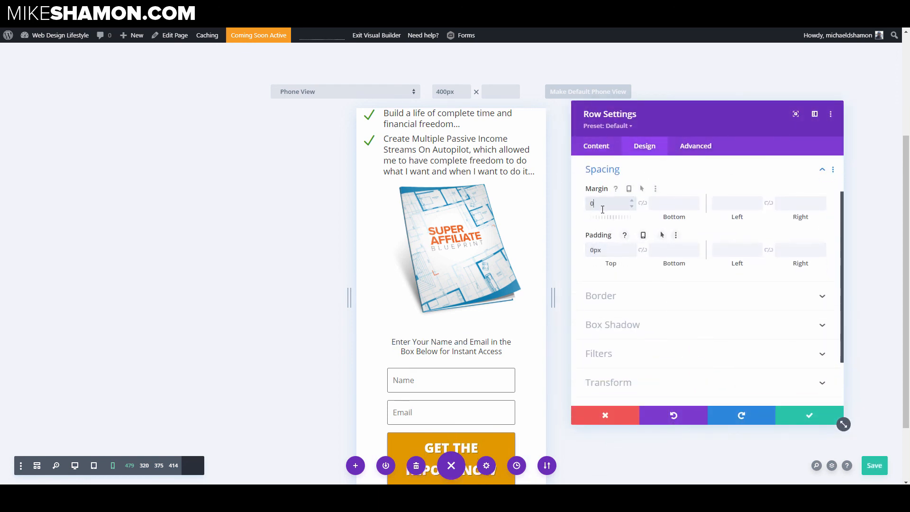
pyautogui.write('0')
pyautogui.click(807, 416)
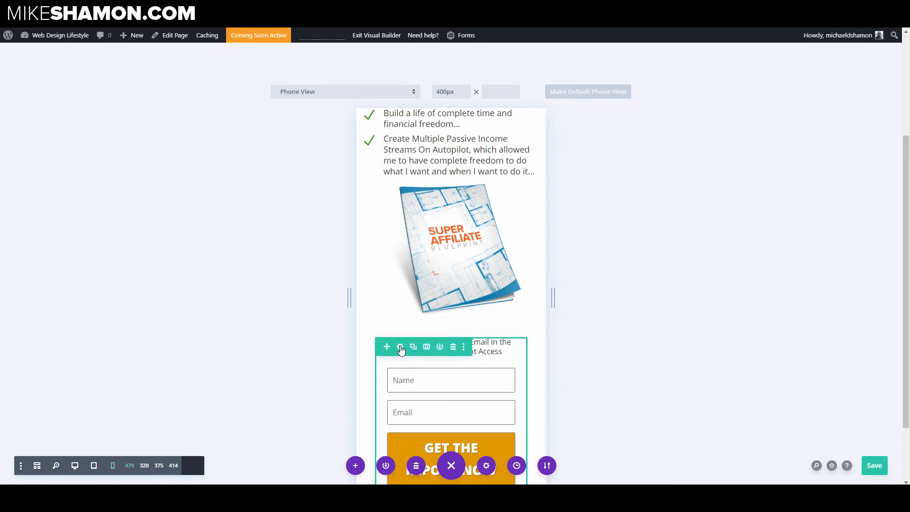
# Step: Increase the opt-in row's width in phone view and save the row settings
pyautogui.click(399, 346)
pyautogui.click(623, 196)
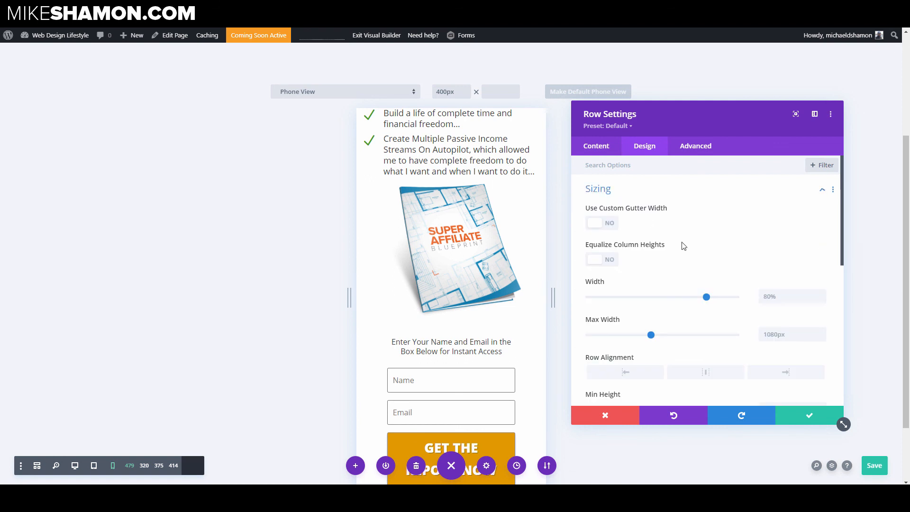
pyautogui.click(619, 283)
pyautogui.click(625, 282)
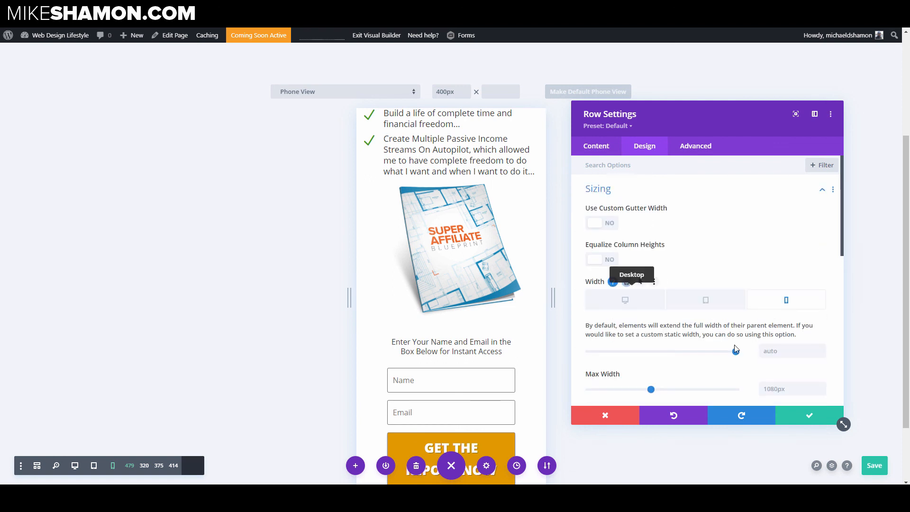
pyautogui.moveTo(735, 351); pyautogui.dragTo(732, 351)
pyautogui.click(705, 298)
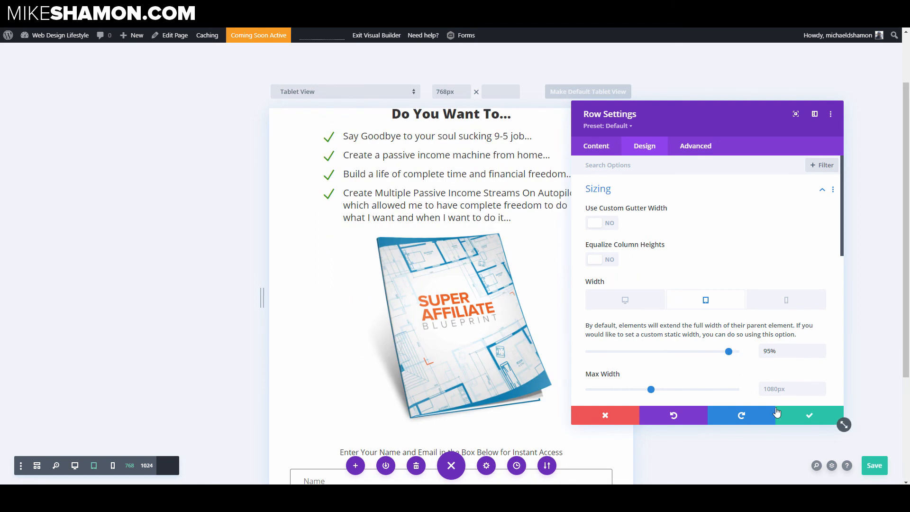
pyautogui.click(796, 416)
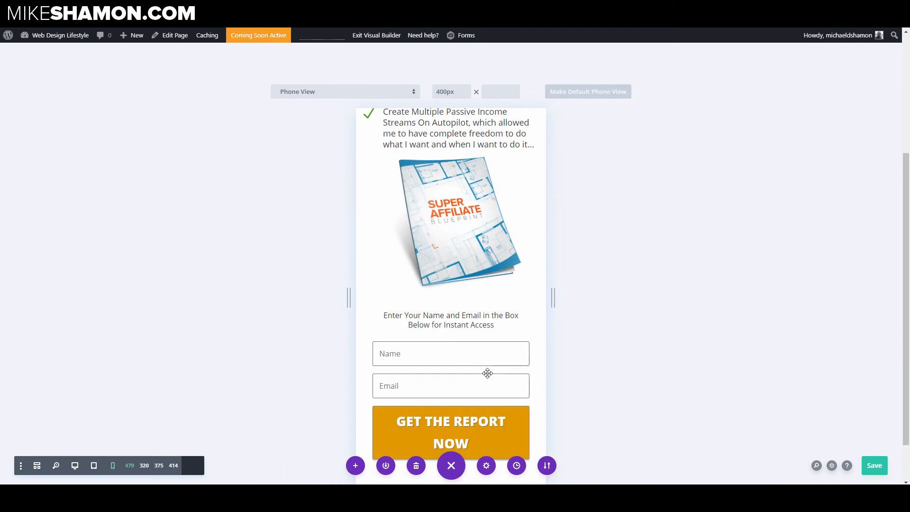
# Step: Set the email optin module's left and right margin and padding to 0px on phone
pyautogui.scroll(-2, 438, 338)
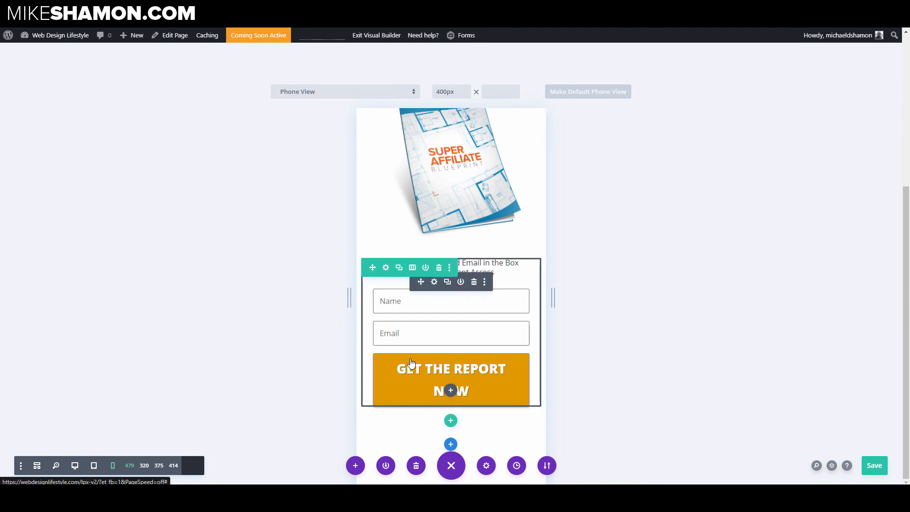
pyautogui.click(419, 335)
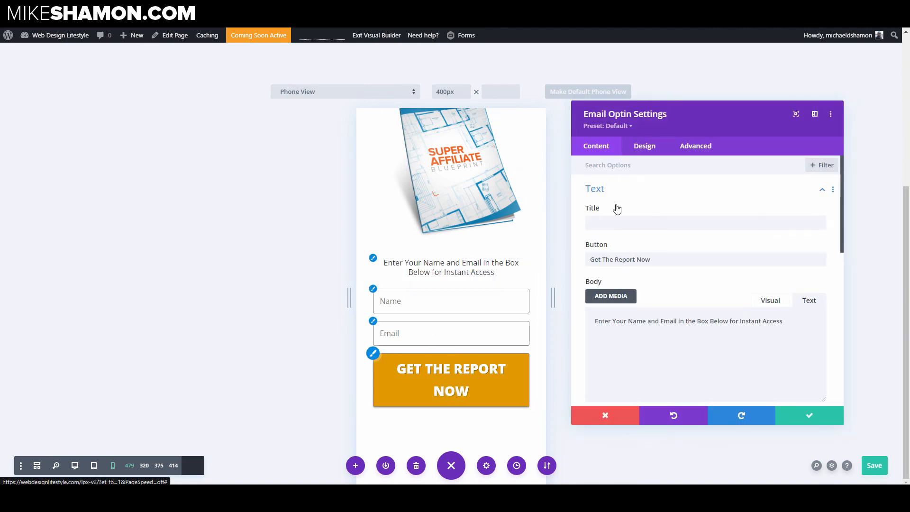
pyautogui.click(645, 145)
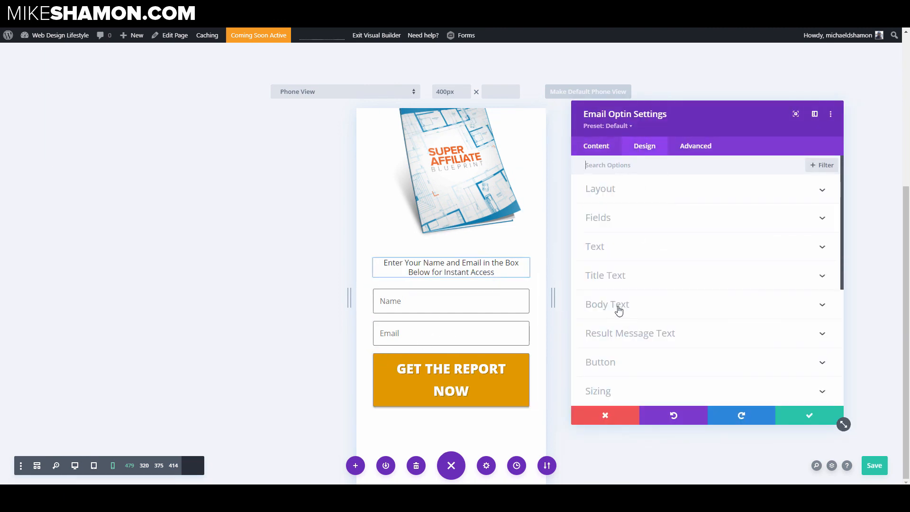
pyautogui.click(614, 390)
pyautogui.click(643, 168)
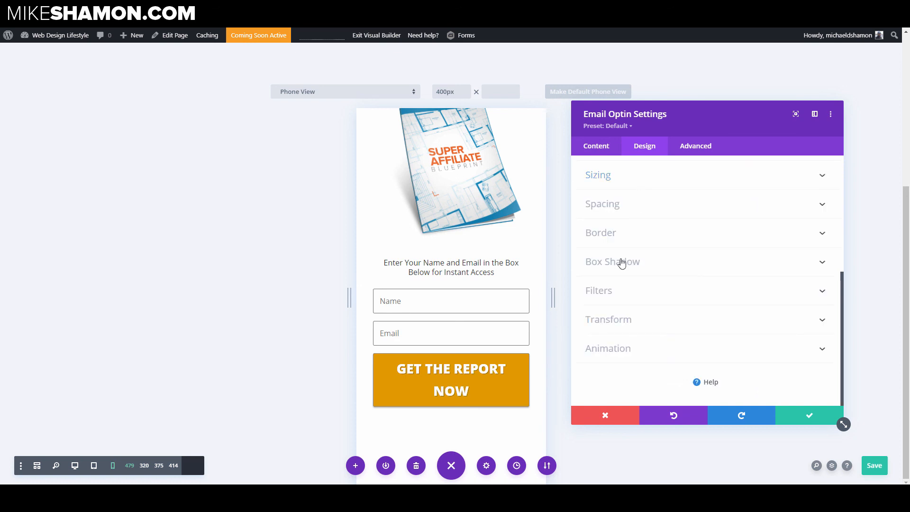
pyautogui.click(625, 210)
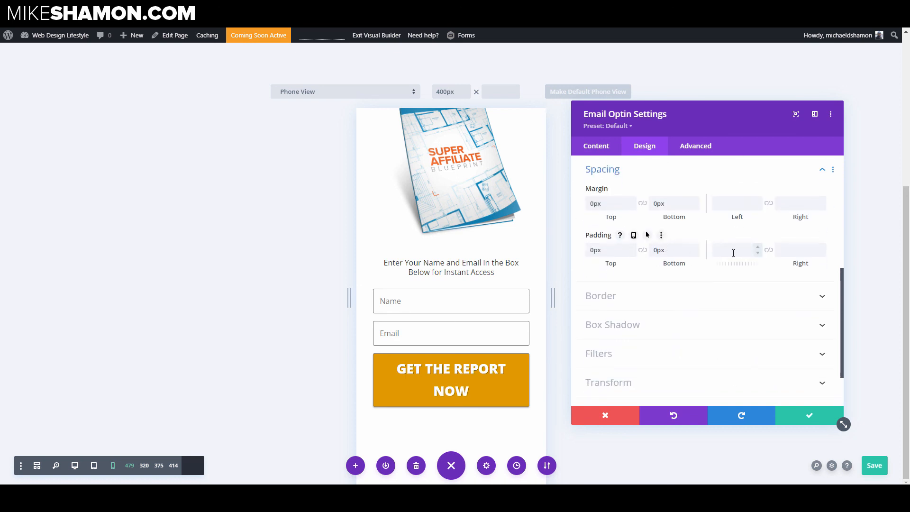
pyautogui.click(769, 252)
pyautogui.click(769, 204)
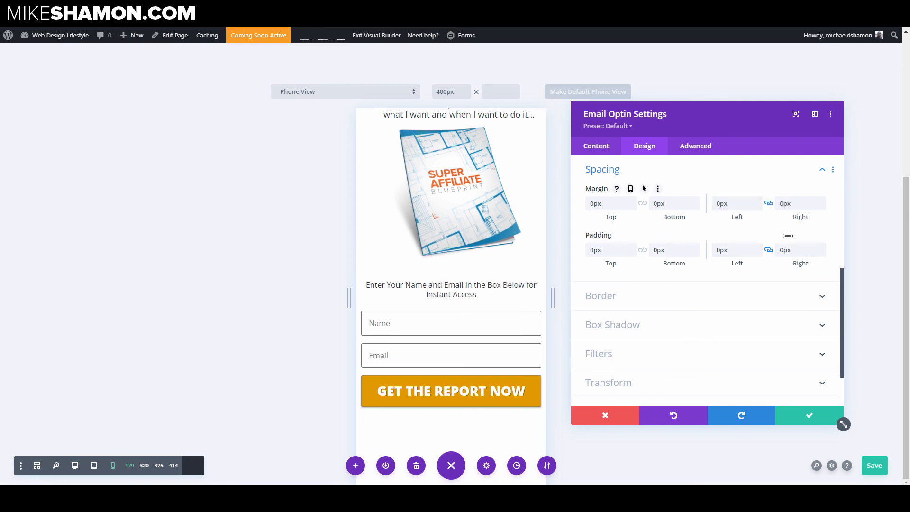
# Step: Set the optin button's phone text size to 22px
pyautogui.click(363, 379)
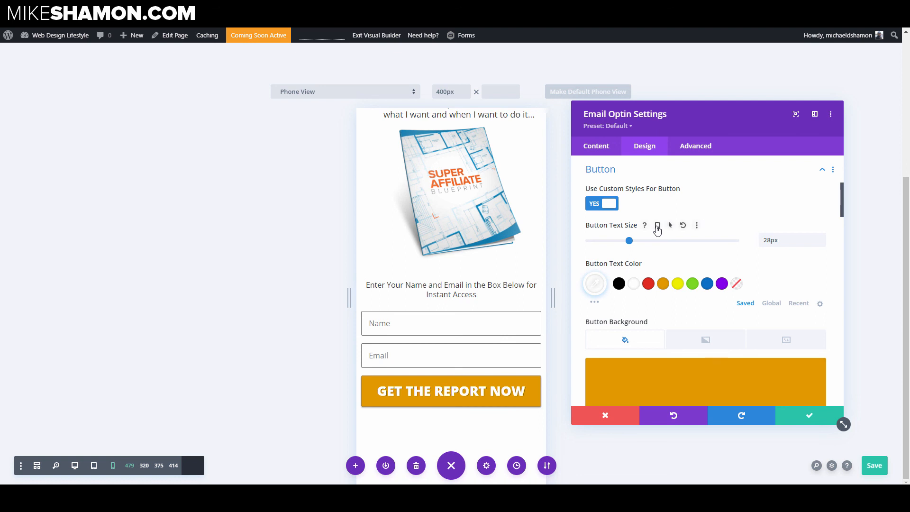
pyautogui.click(657, 226)
pyautogui.click(822, 273)
pyautogui.click(822, 274)
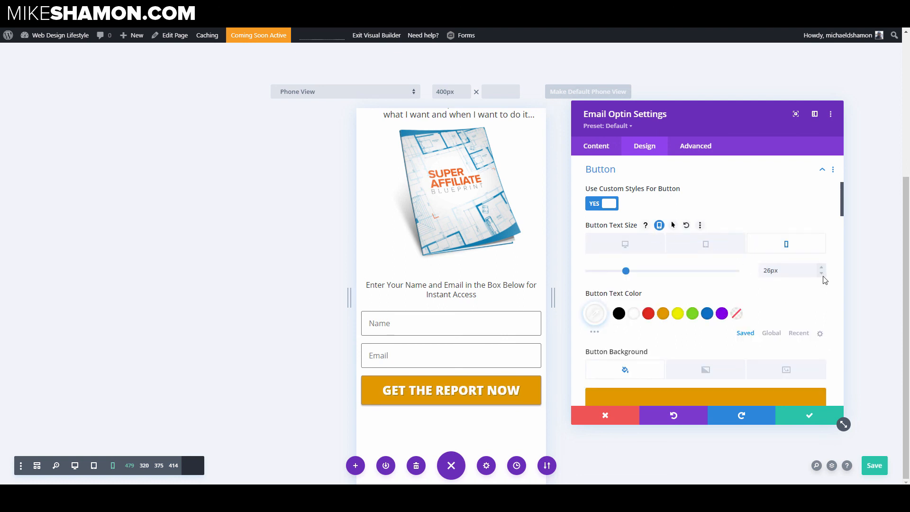
pyautogui.click(822, 274)
pyautogui.click(822, 274)
pyautogui.click(821, 274)
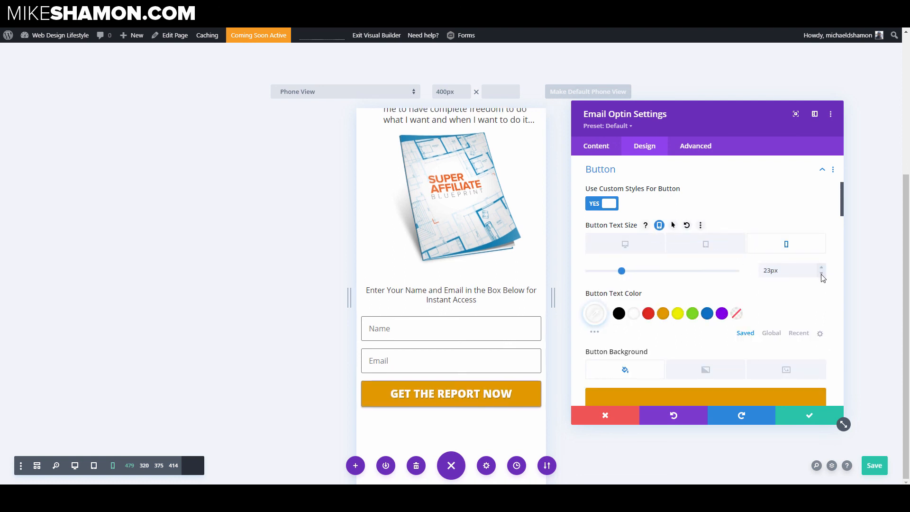
pyautogui.click(822, 274)
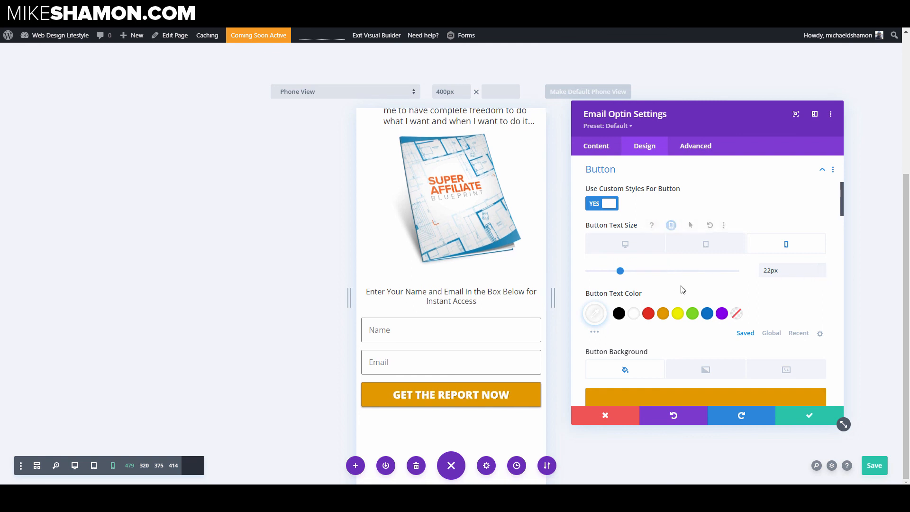
pyautogui.scroll(-10, 681, 292)
pyautogui.scroll(-10, 678, 297)
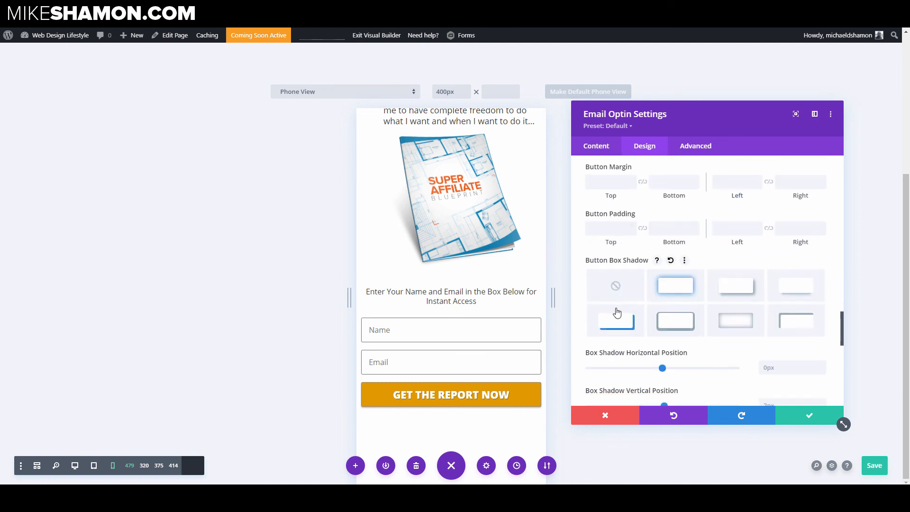
# Step: Set the optin button's phone top and bottom padding to 12px and save the module settings
pyautogui.scroll(-8, 617, 312)
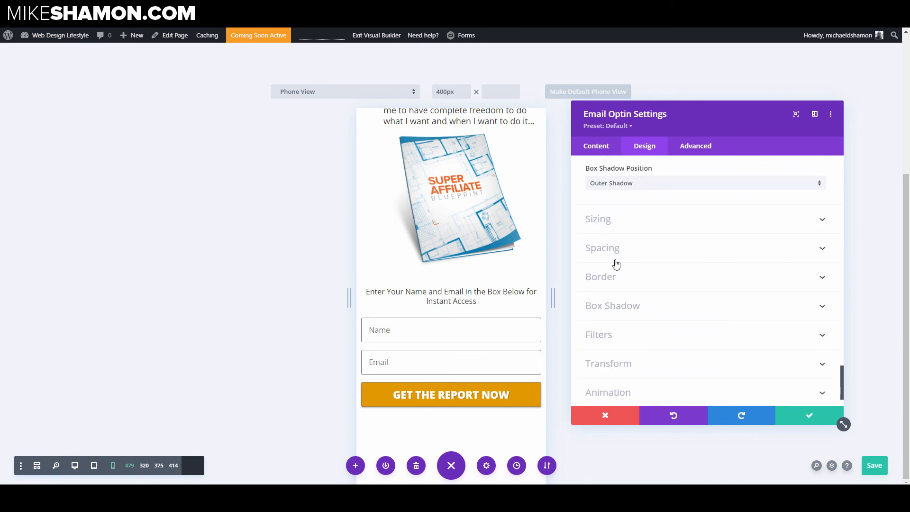
pyautogui.click(616, 264)
pyautogui.scroll(5, 623, 274)
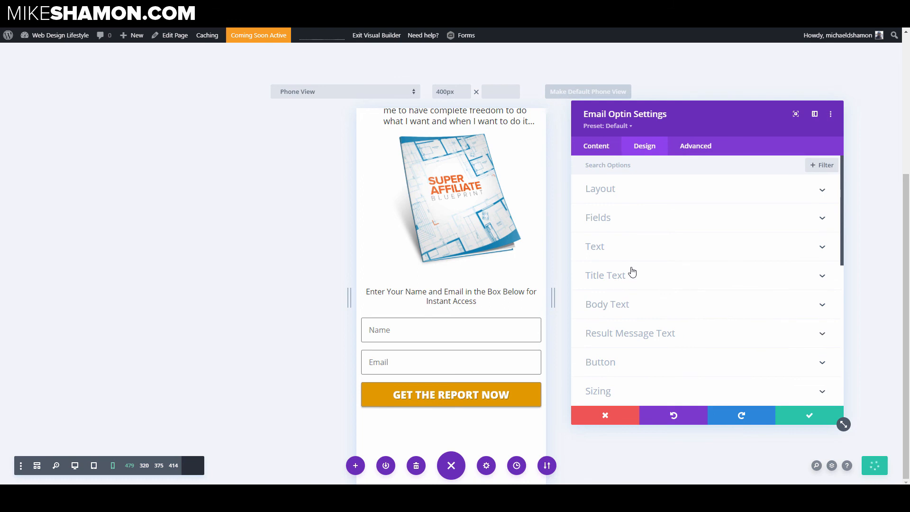
pyautogui.click(635, 362)
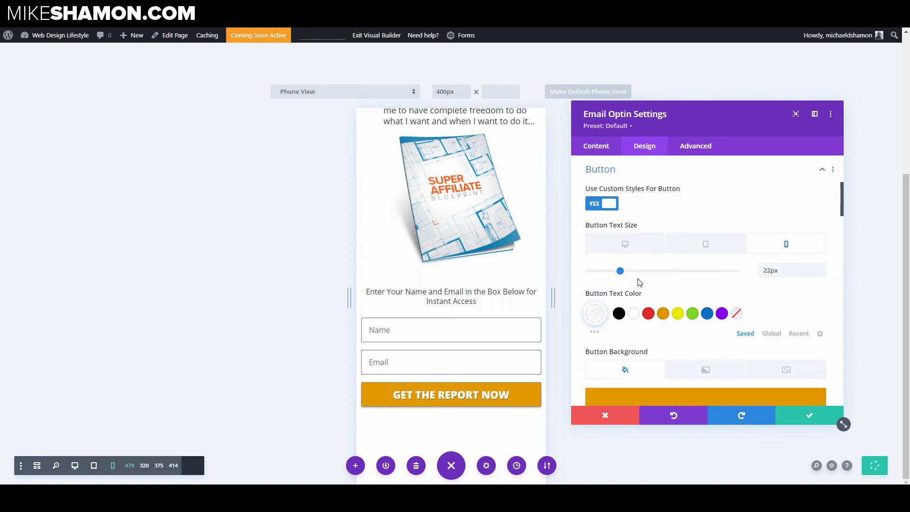
pyautogui.scroll(-6, 637, 284)
pyautogui.scroll(-8, 631, 304)
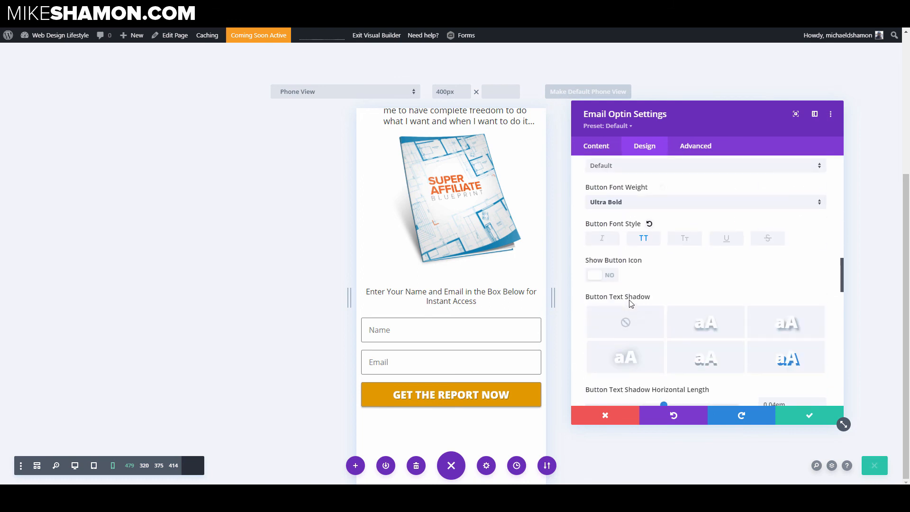
pyautogui.scroll(-3, 630, 310)
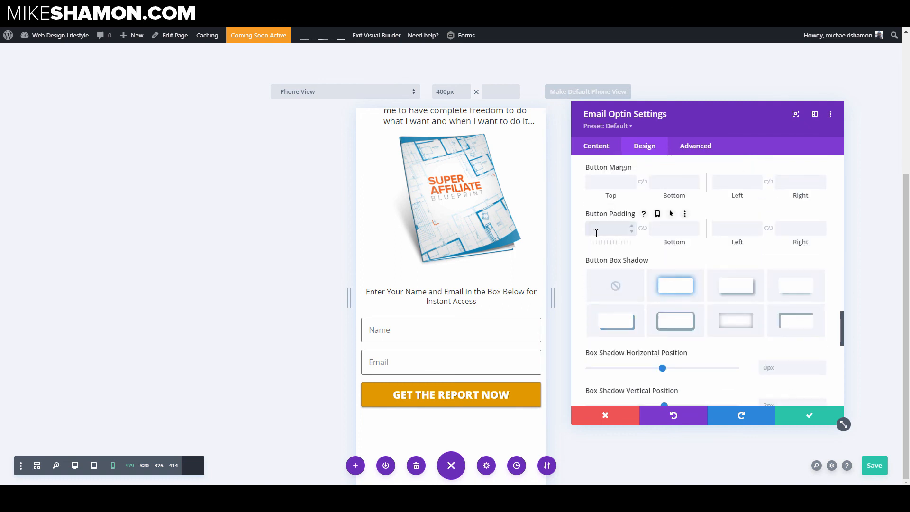
pyautogui.click(642, 230)
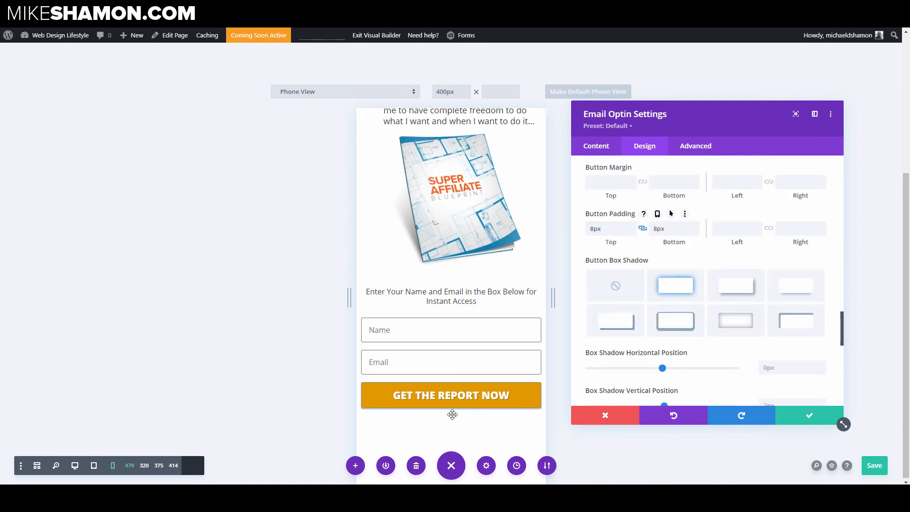
pyautogui.doubleClick(603, 232)
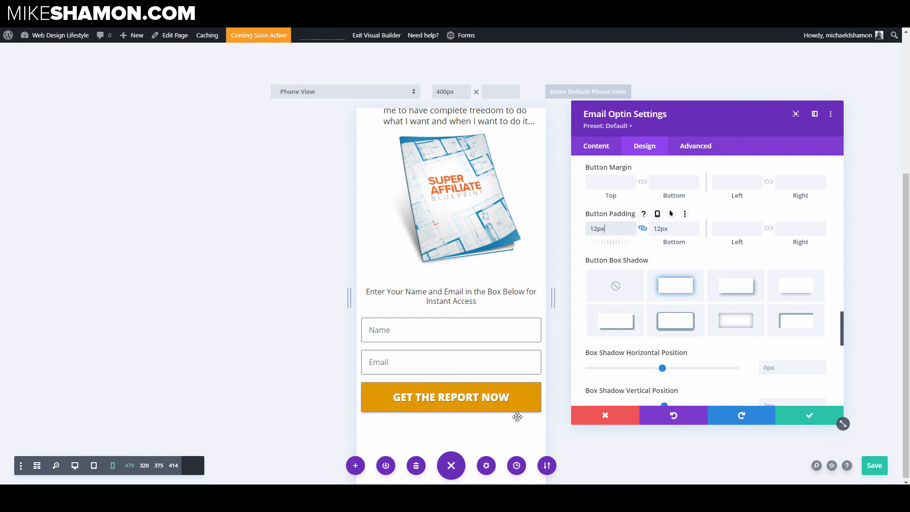
pyautogui.click(807, 415)
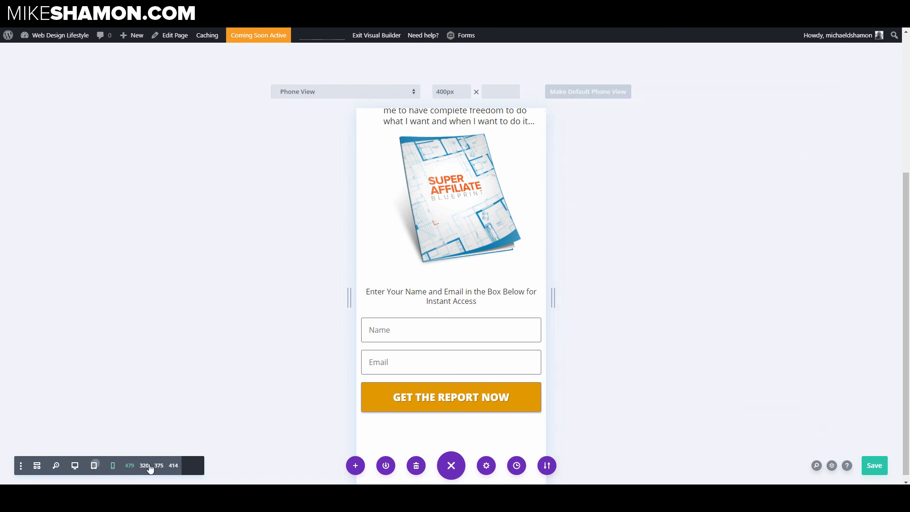
# Step: Preview the page in tablet view and then desktop view
pyautogui.click(94, 465)
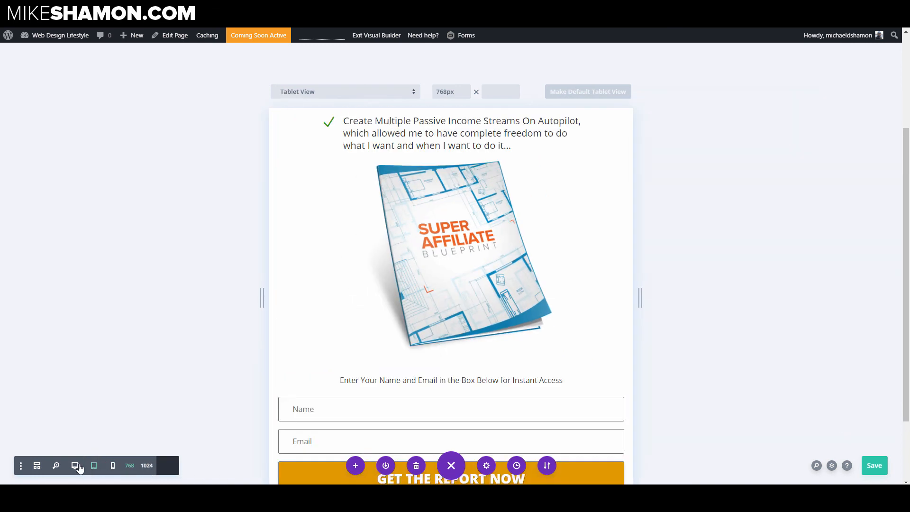
pyautogui.click(77, 466)
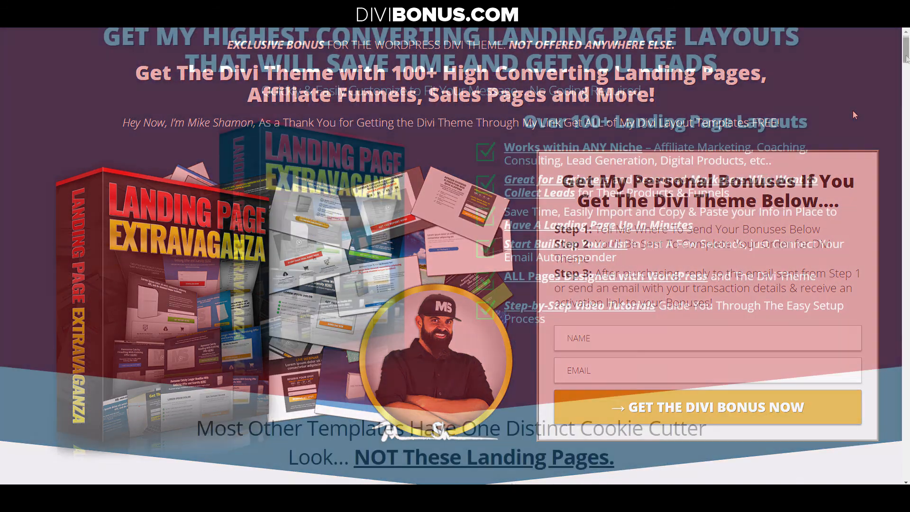
pyautogui.moveTo(904, 75); pyautogui.dragTo(906, 187)
pyautogui.scroll(-10, 822, 201)
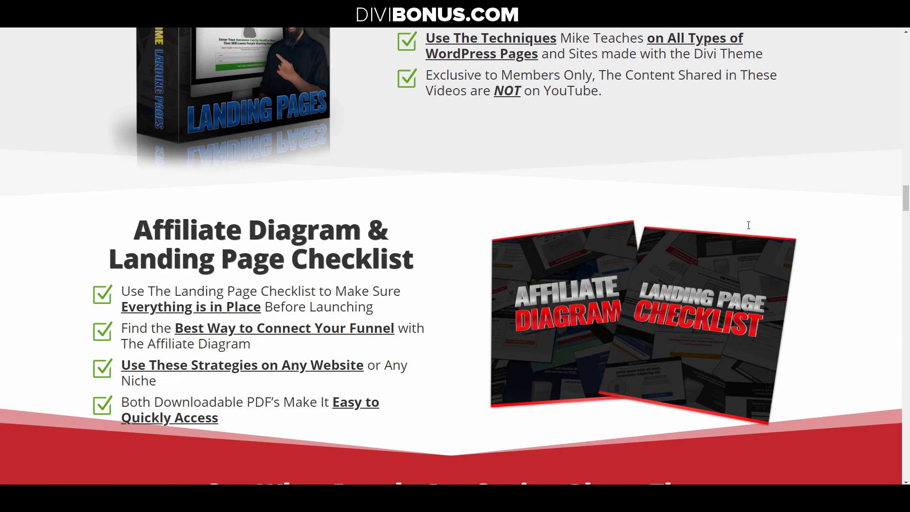
pyautogui.scroll(-8, 747, 226)
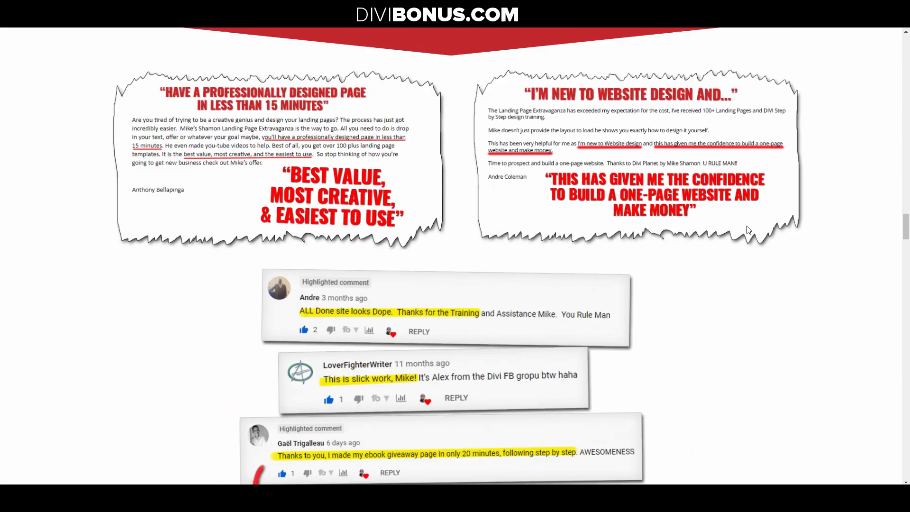